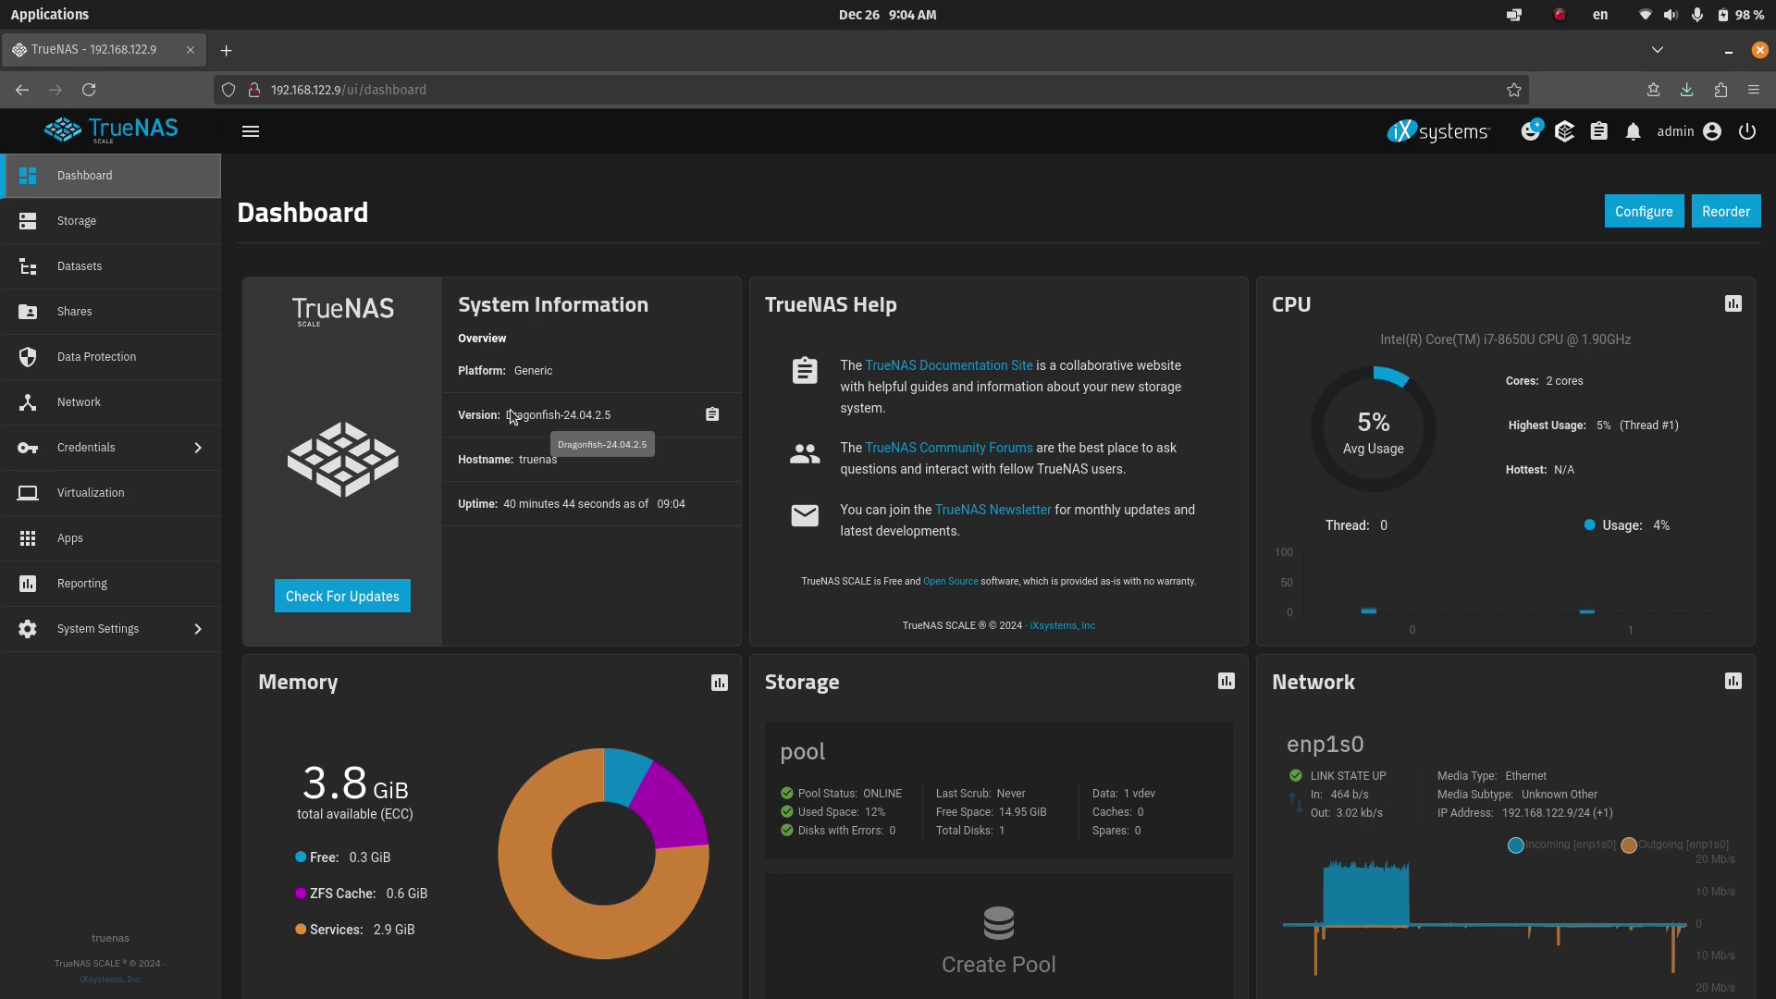
- Check the storage overview showing the pool at 2 GiB used and 14.95 GiB available
click(116, 226)
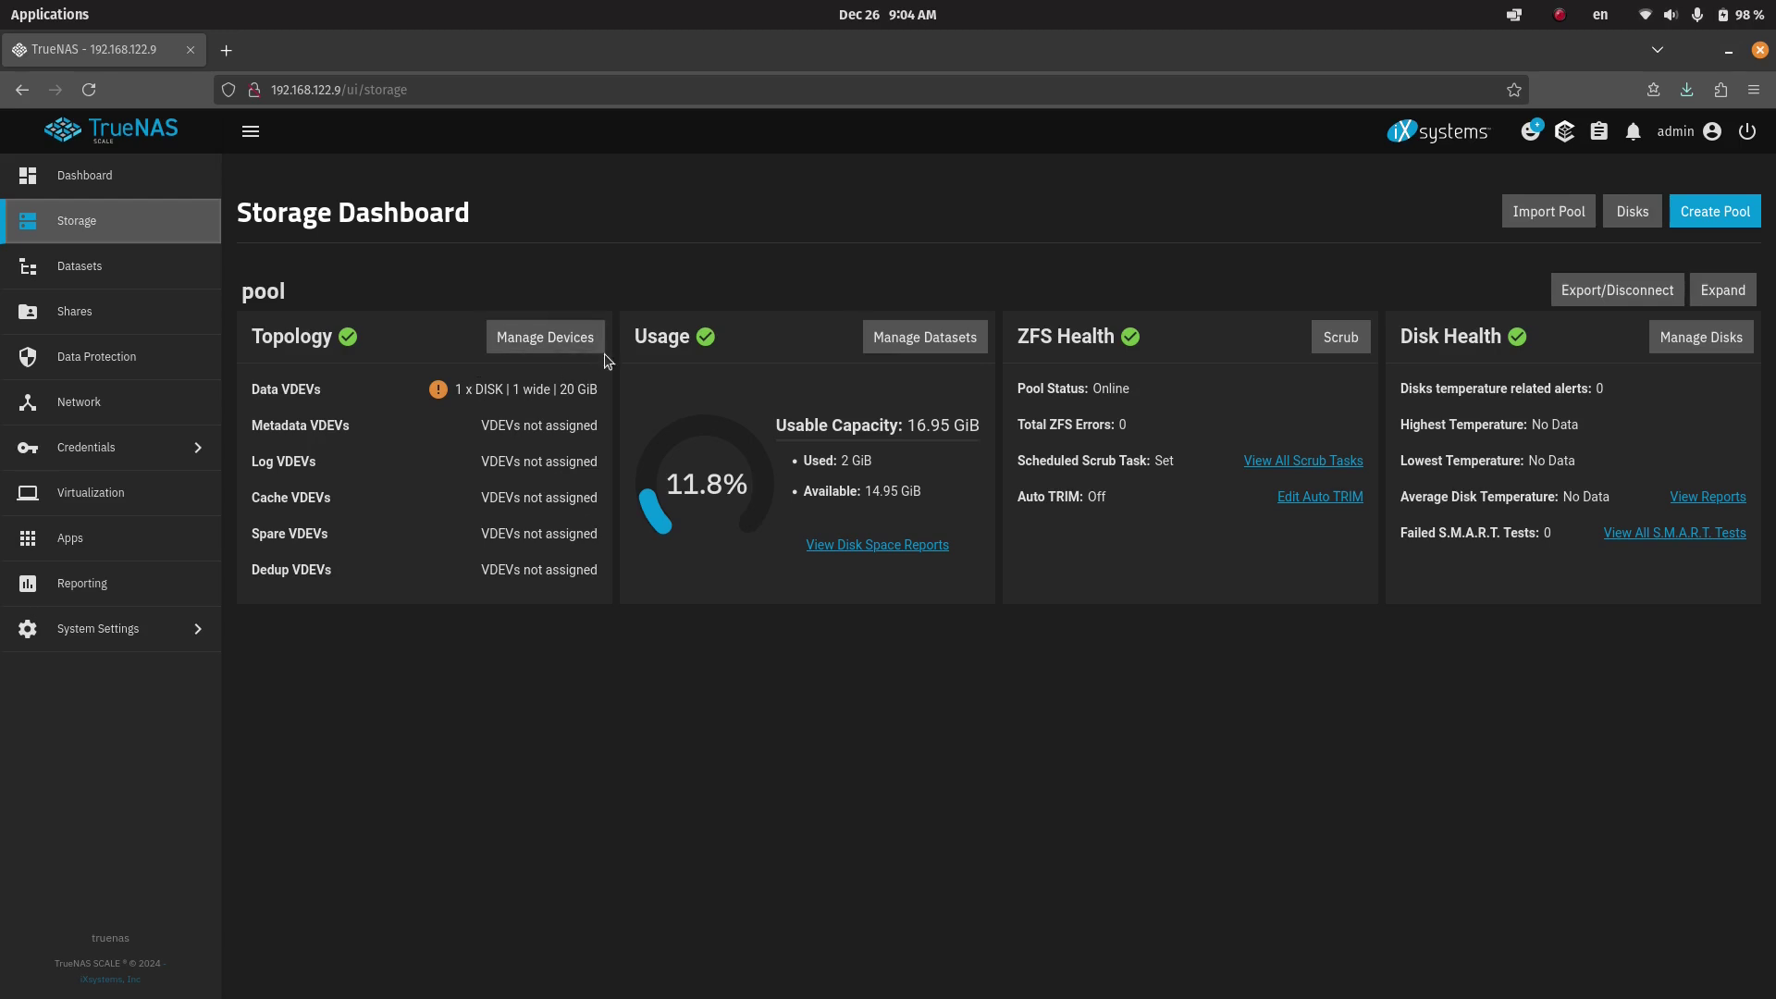
- Show the JoeShare dataset's details confirming its NFS share, then bring the client terminal forward
click(139, 266)
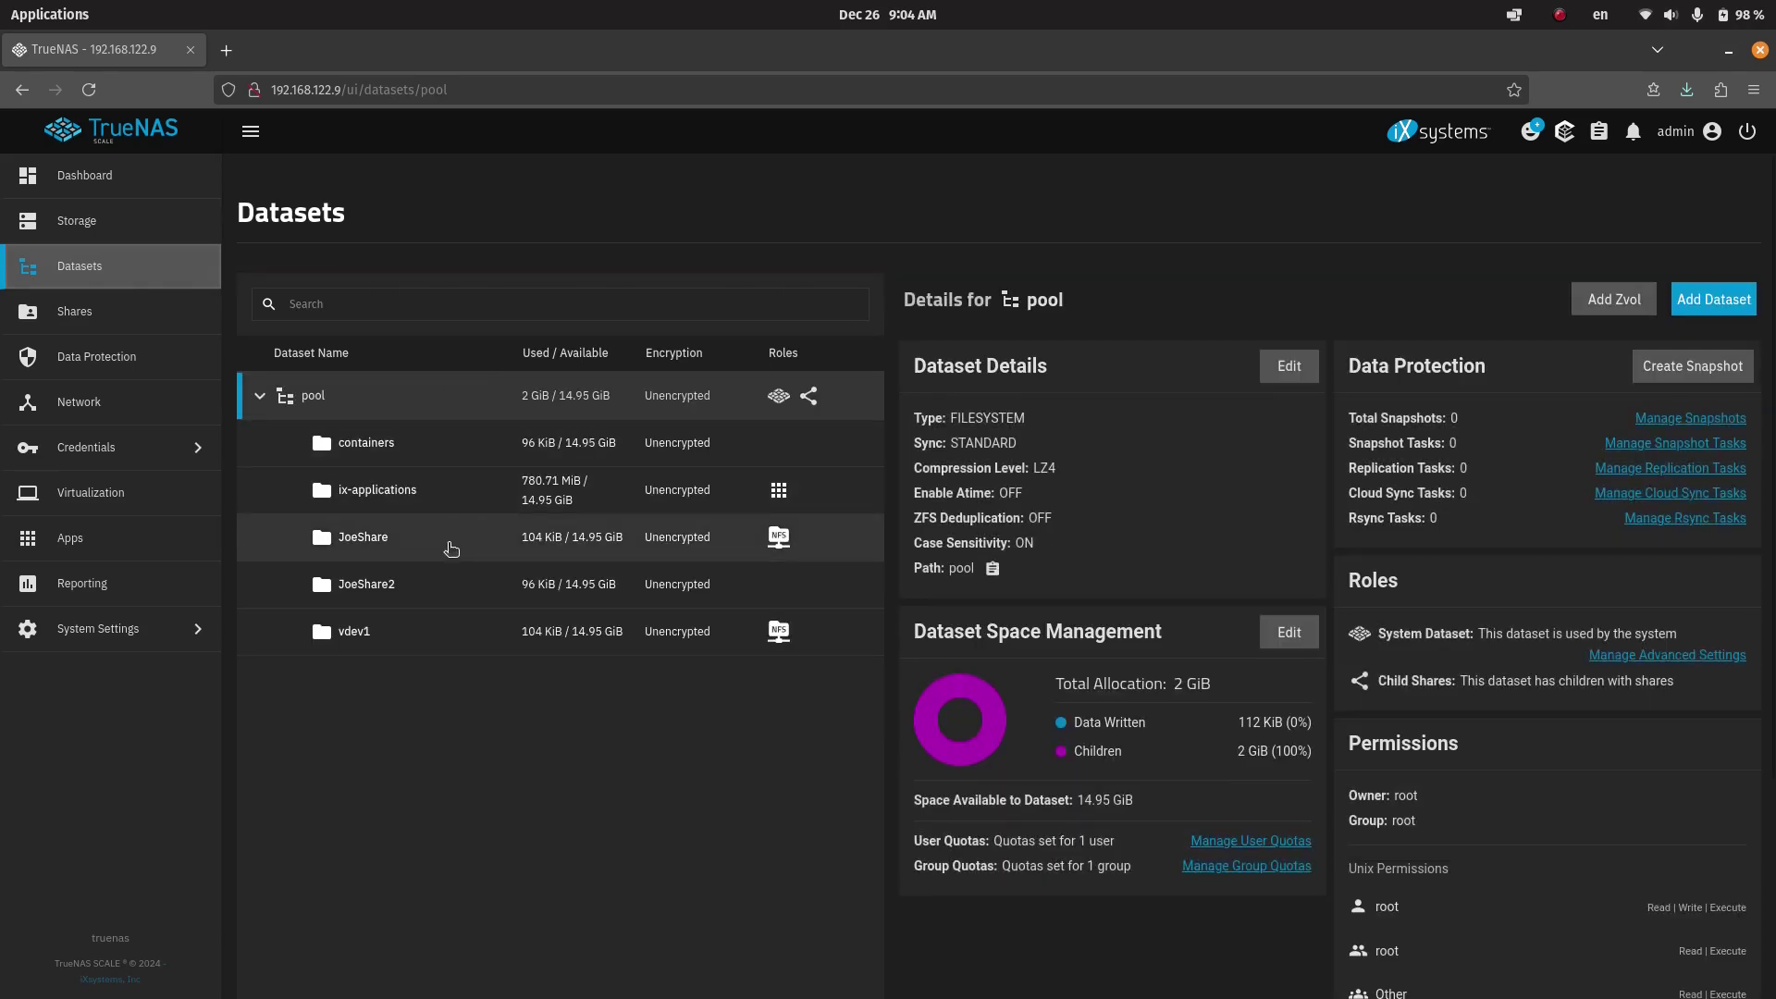
click(451, 550)
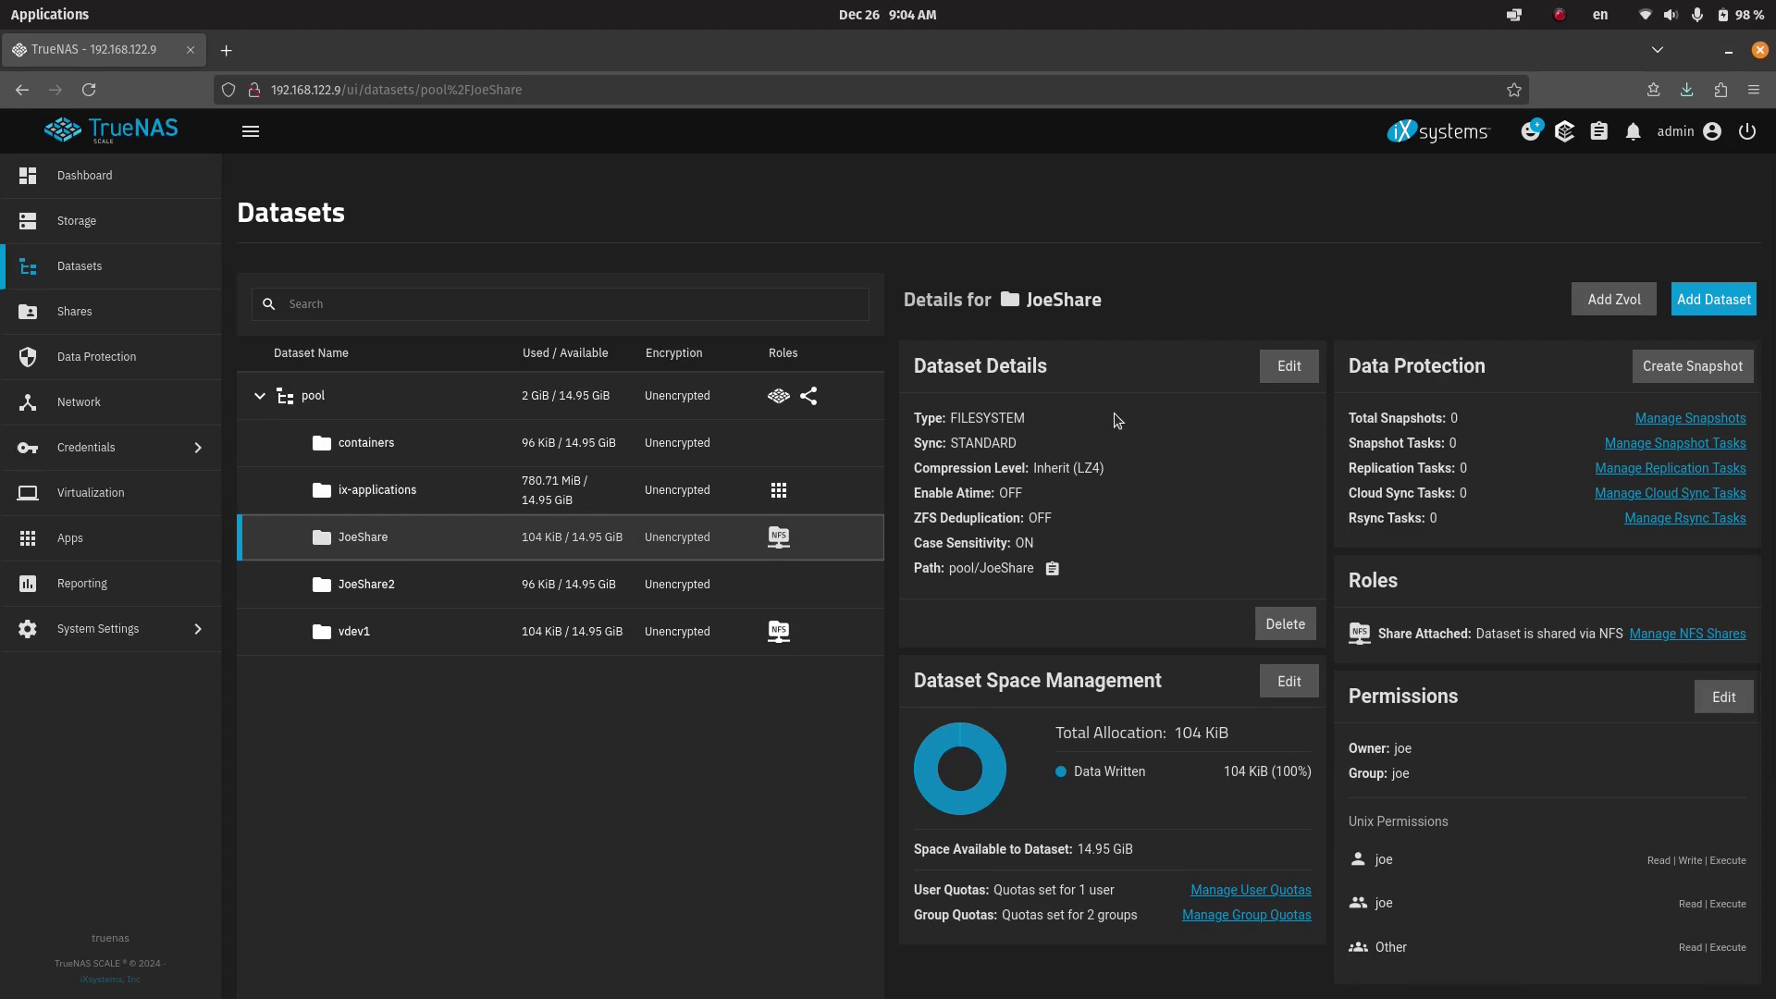
key(alt+Tab)
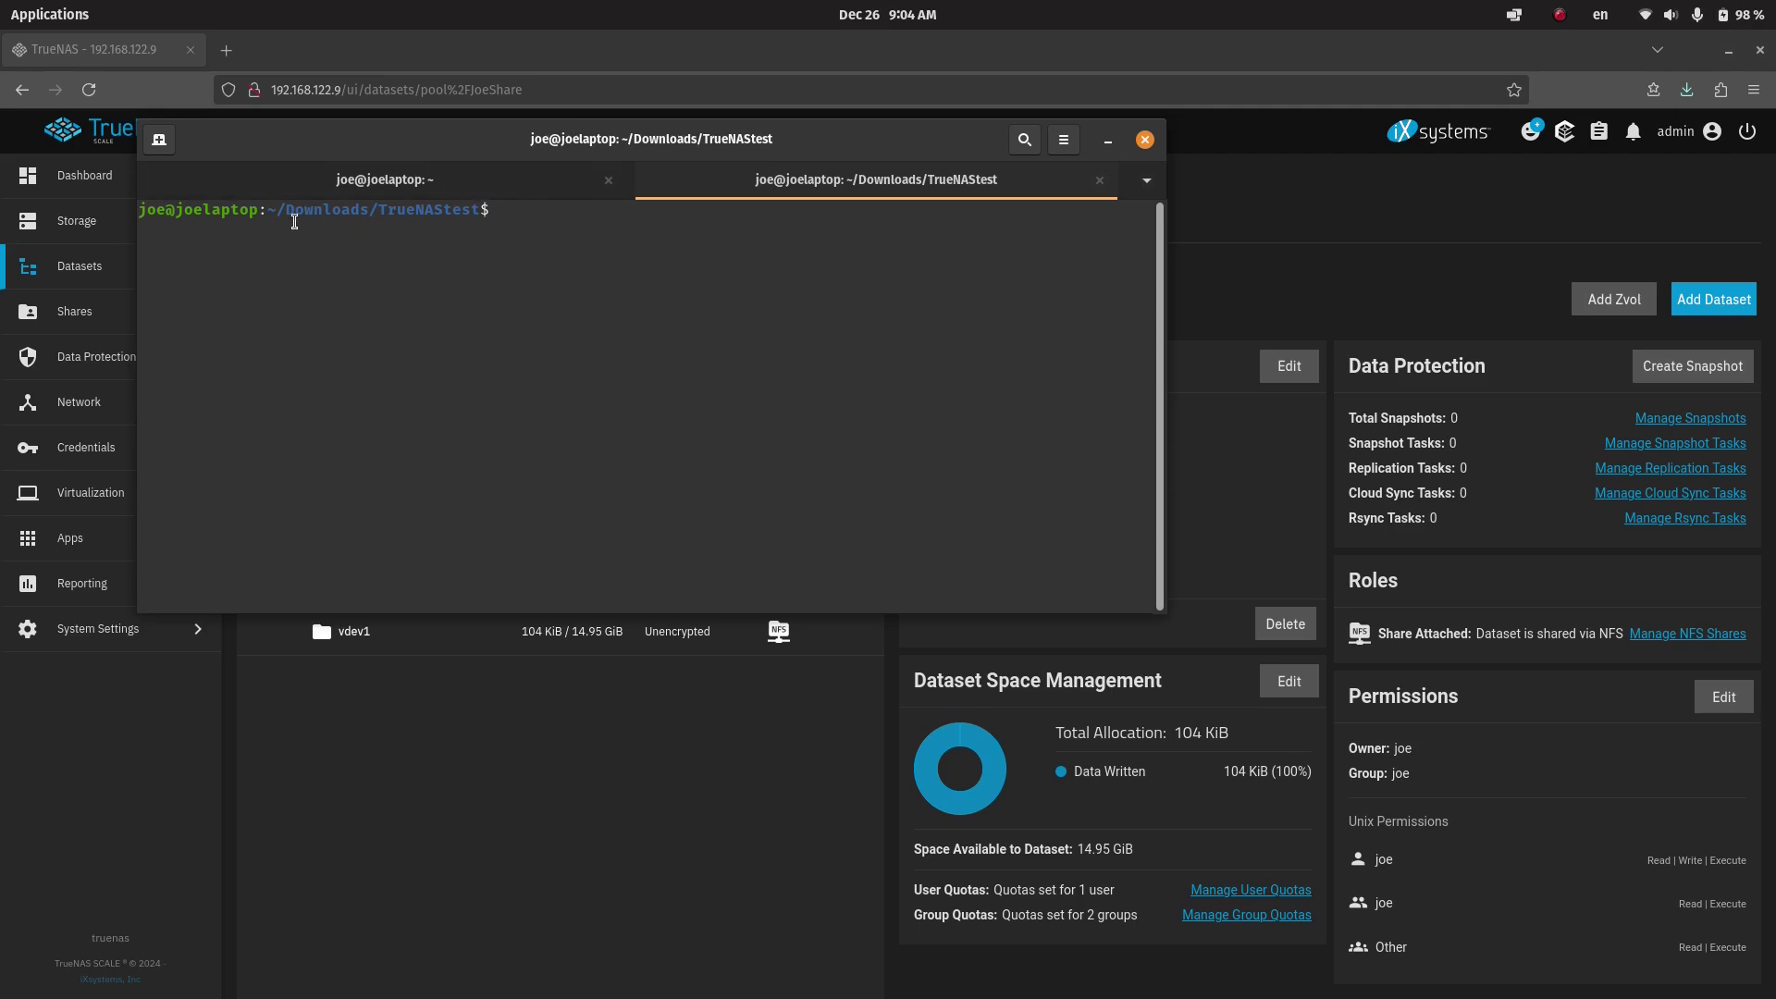
- List the mounted TrueNAStest folder and create test2.txt in it
drag(286, 210, 502, 210)
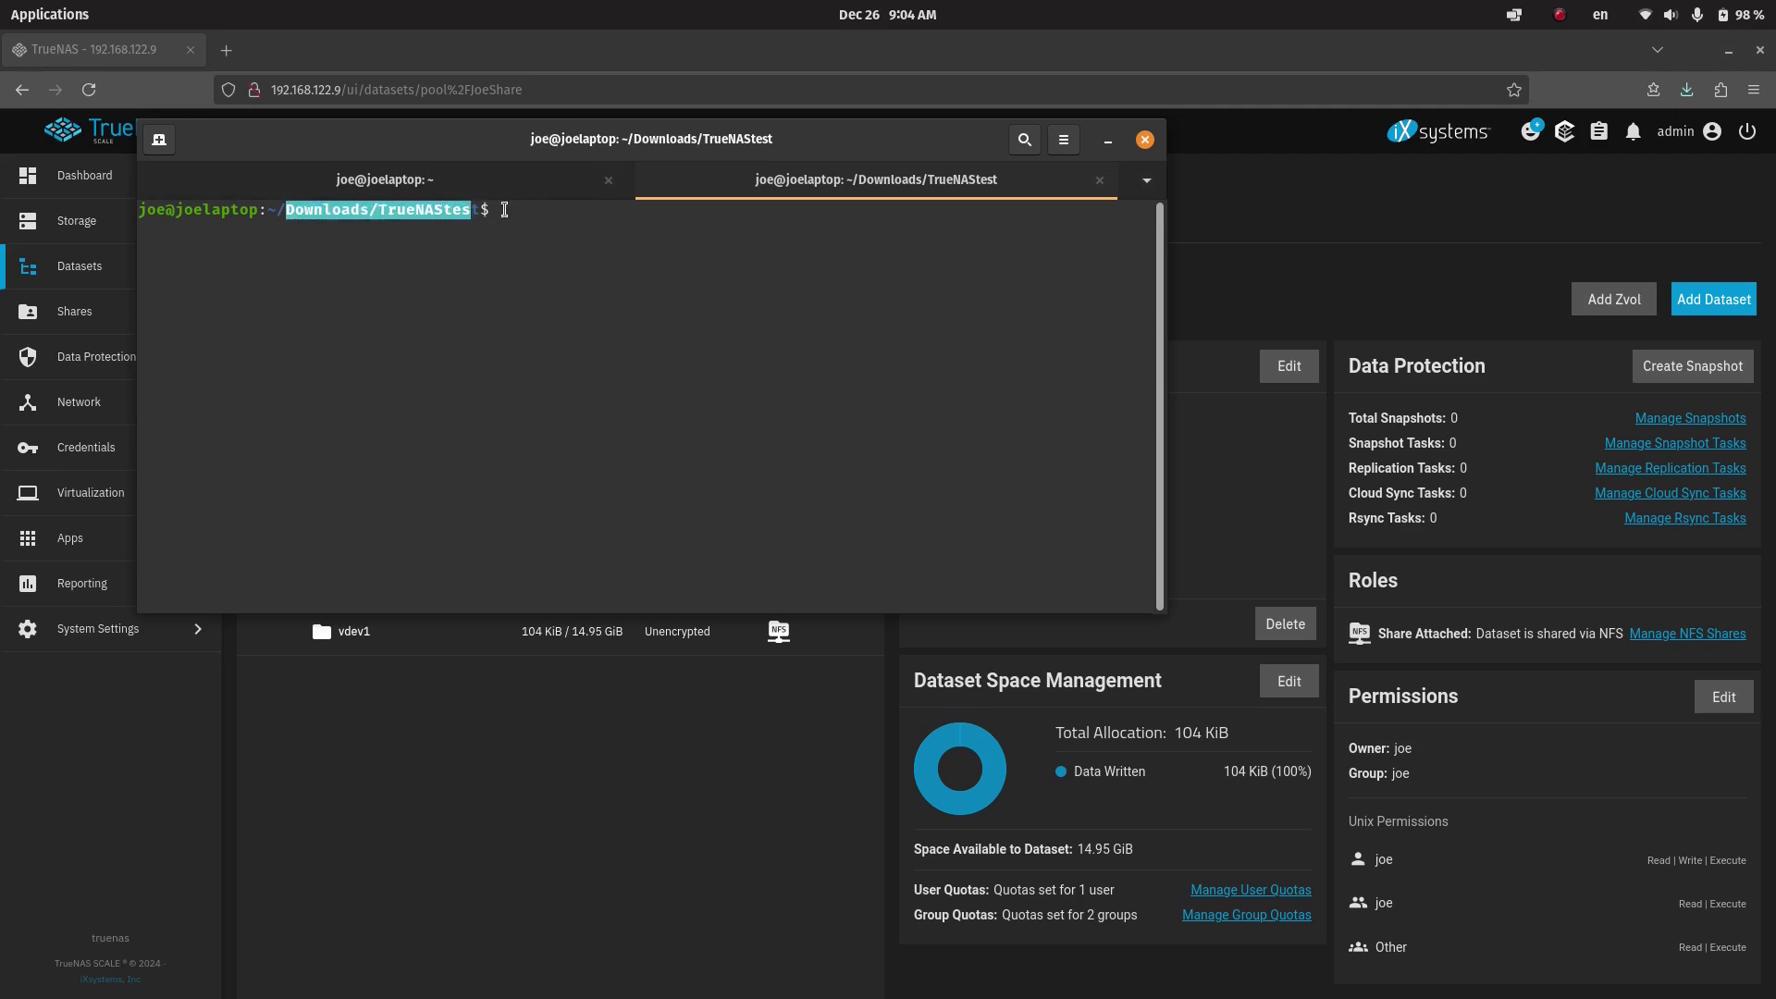
click(503, 210)
text(ls)
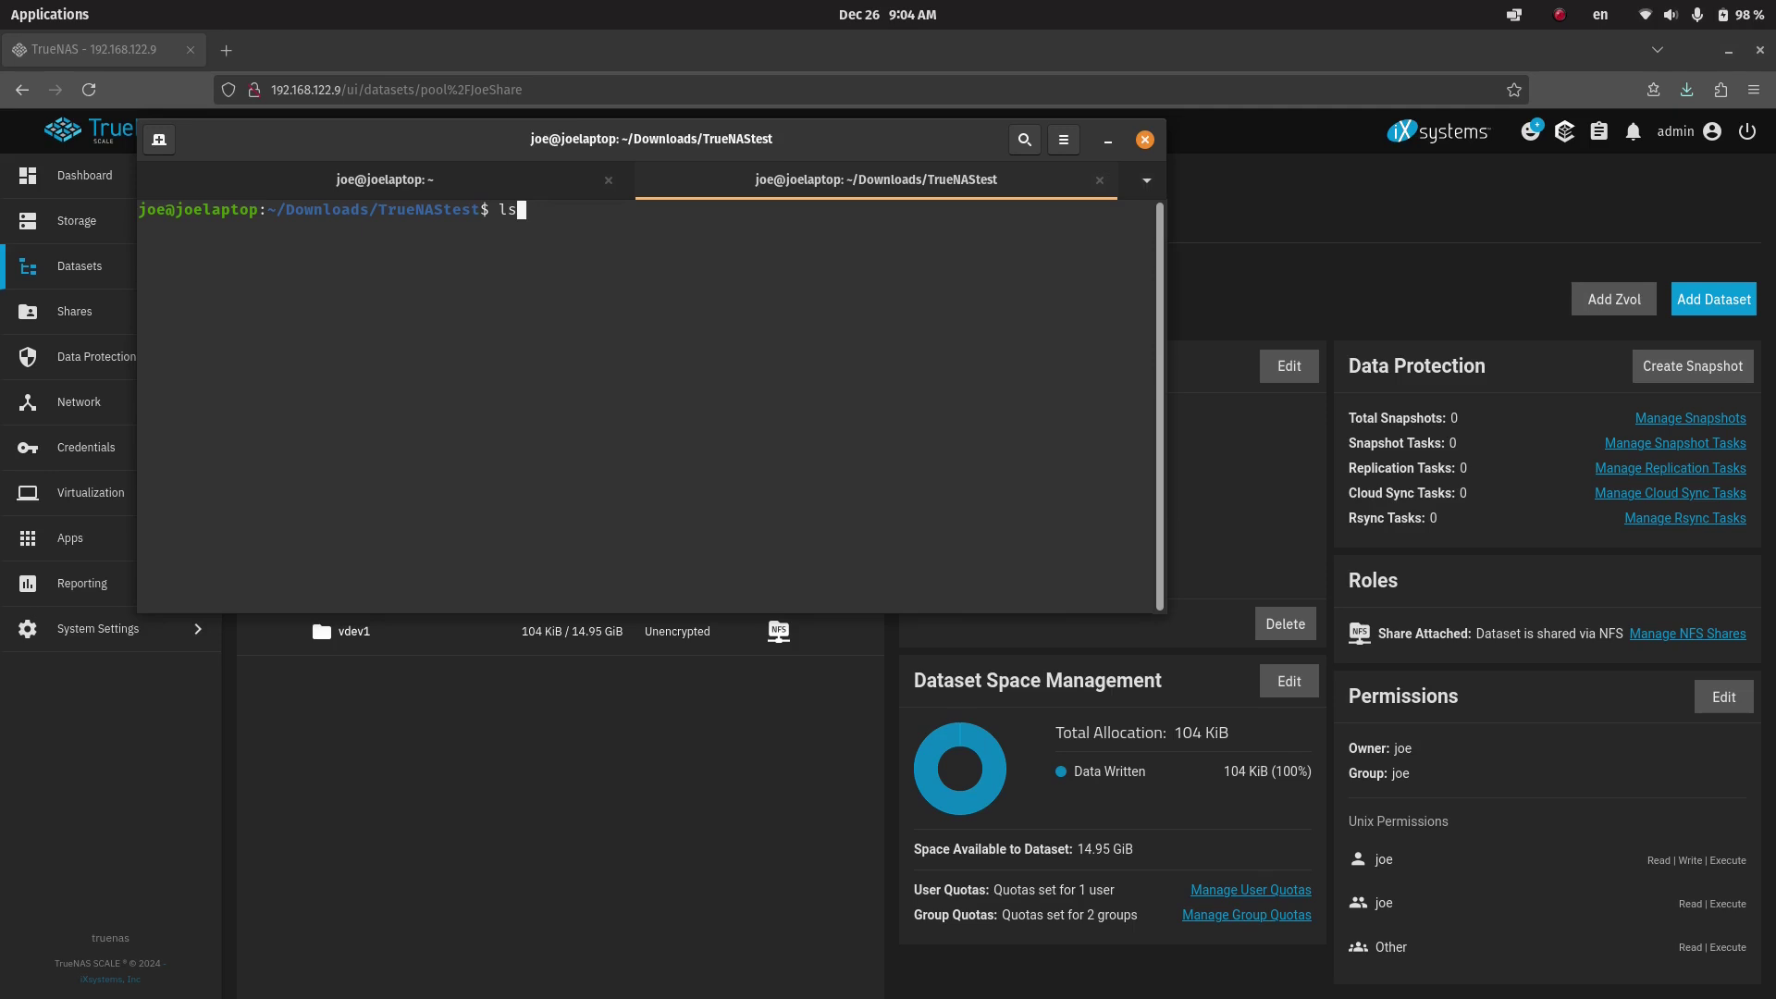
key(Return)
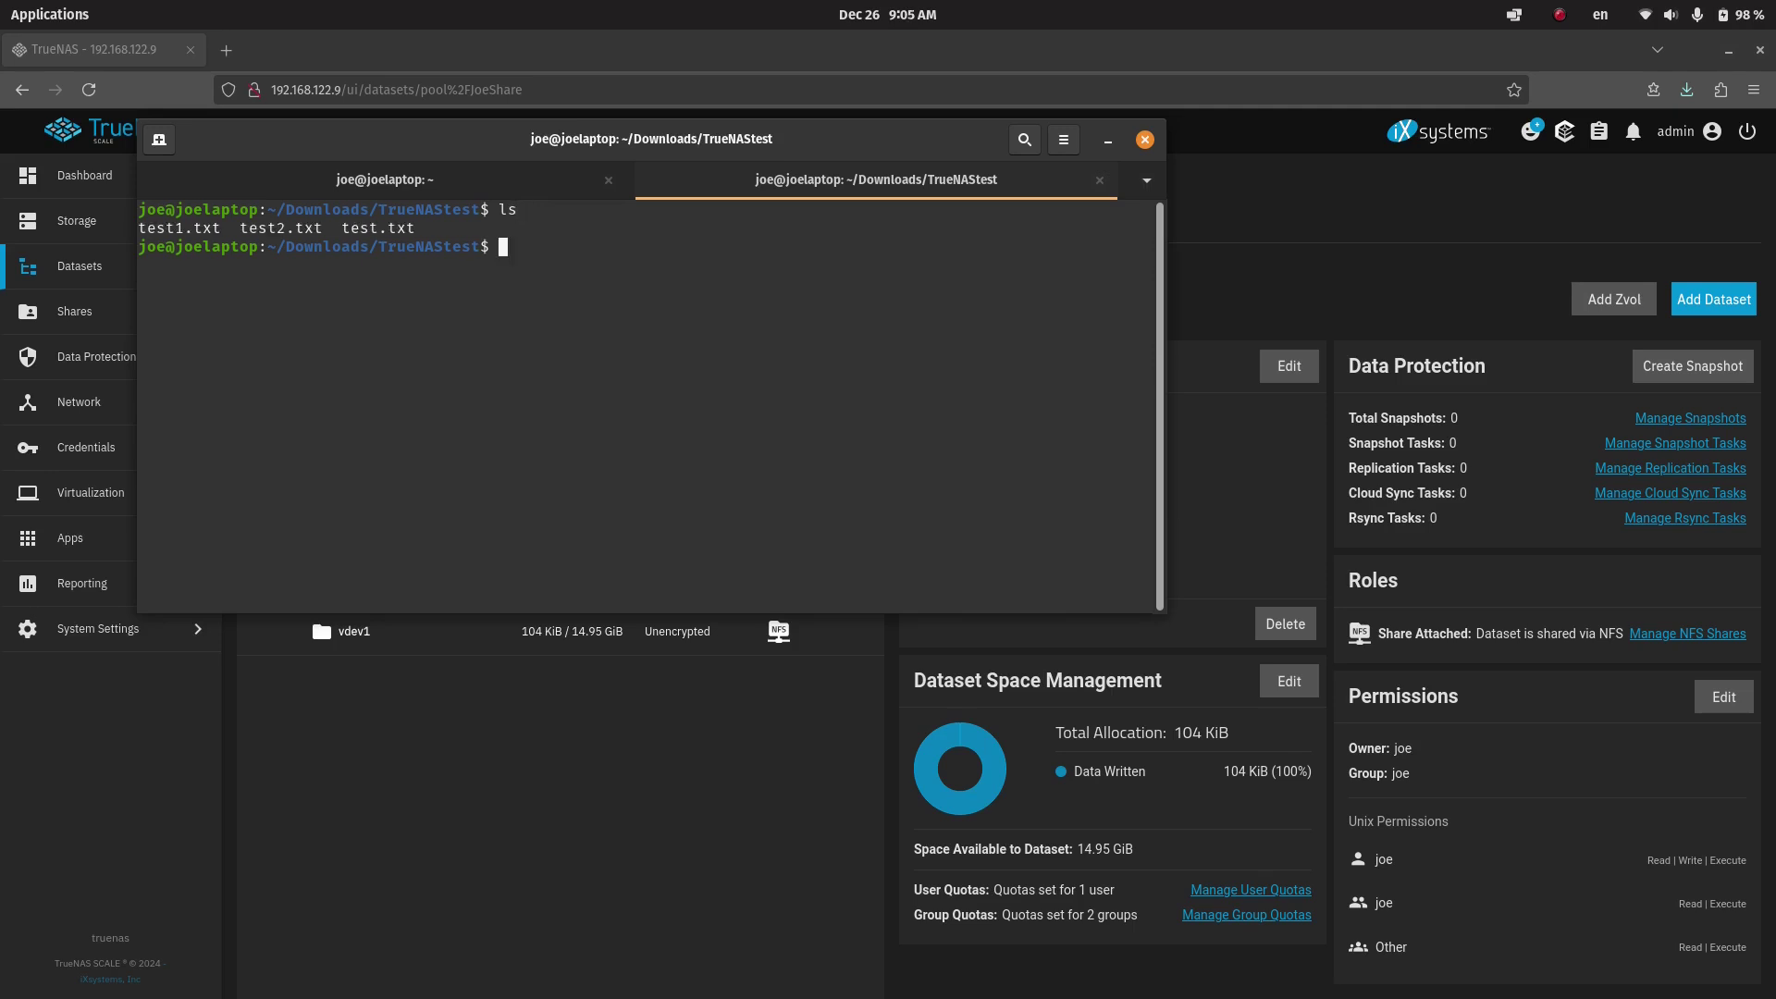
text(touch test3)
key(BackSpace)
text(2.txt)
key(Return)
text(ls)
key(Return)
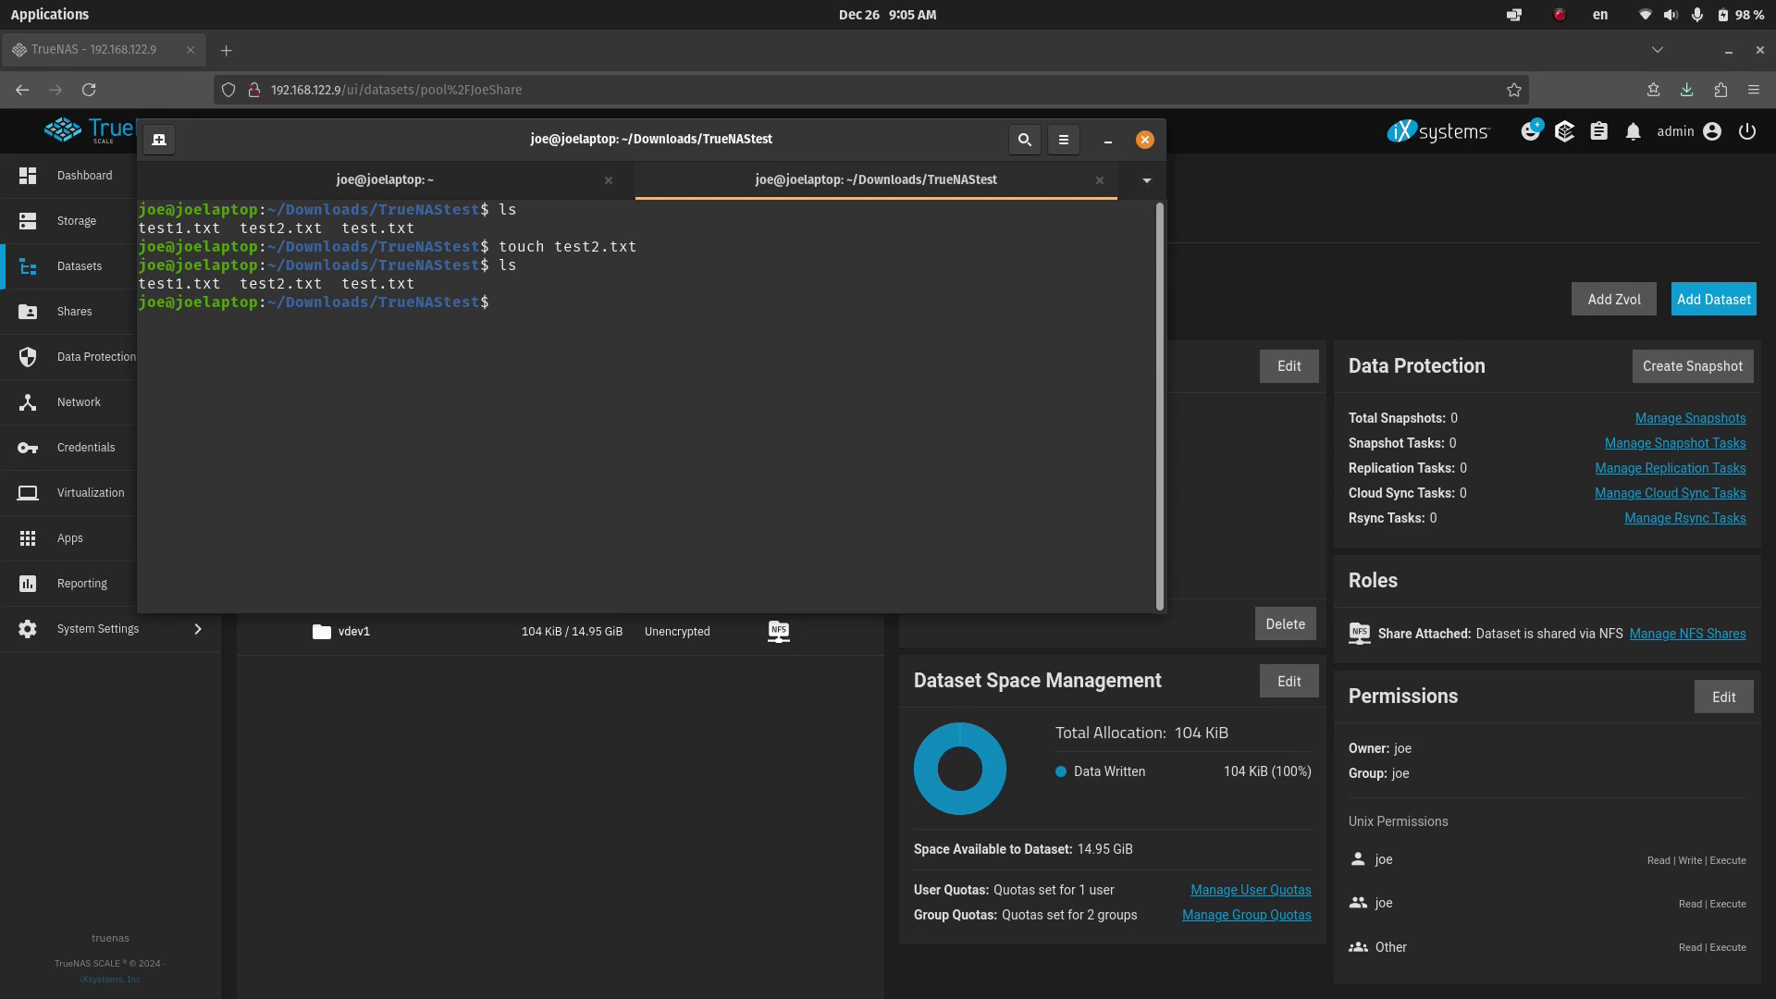
- Create test3.txt in the folder and confirm it appears in the listing
drag(238, 285, 331, 285)
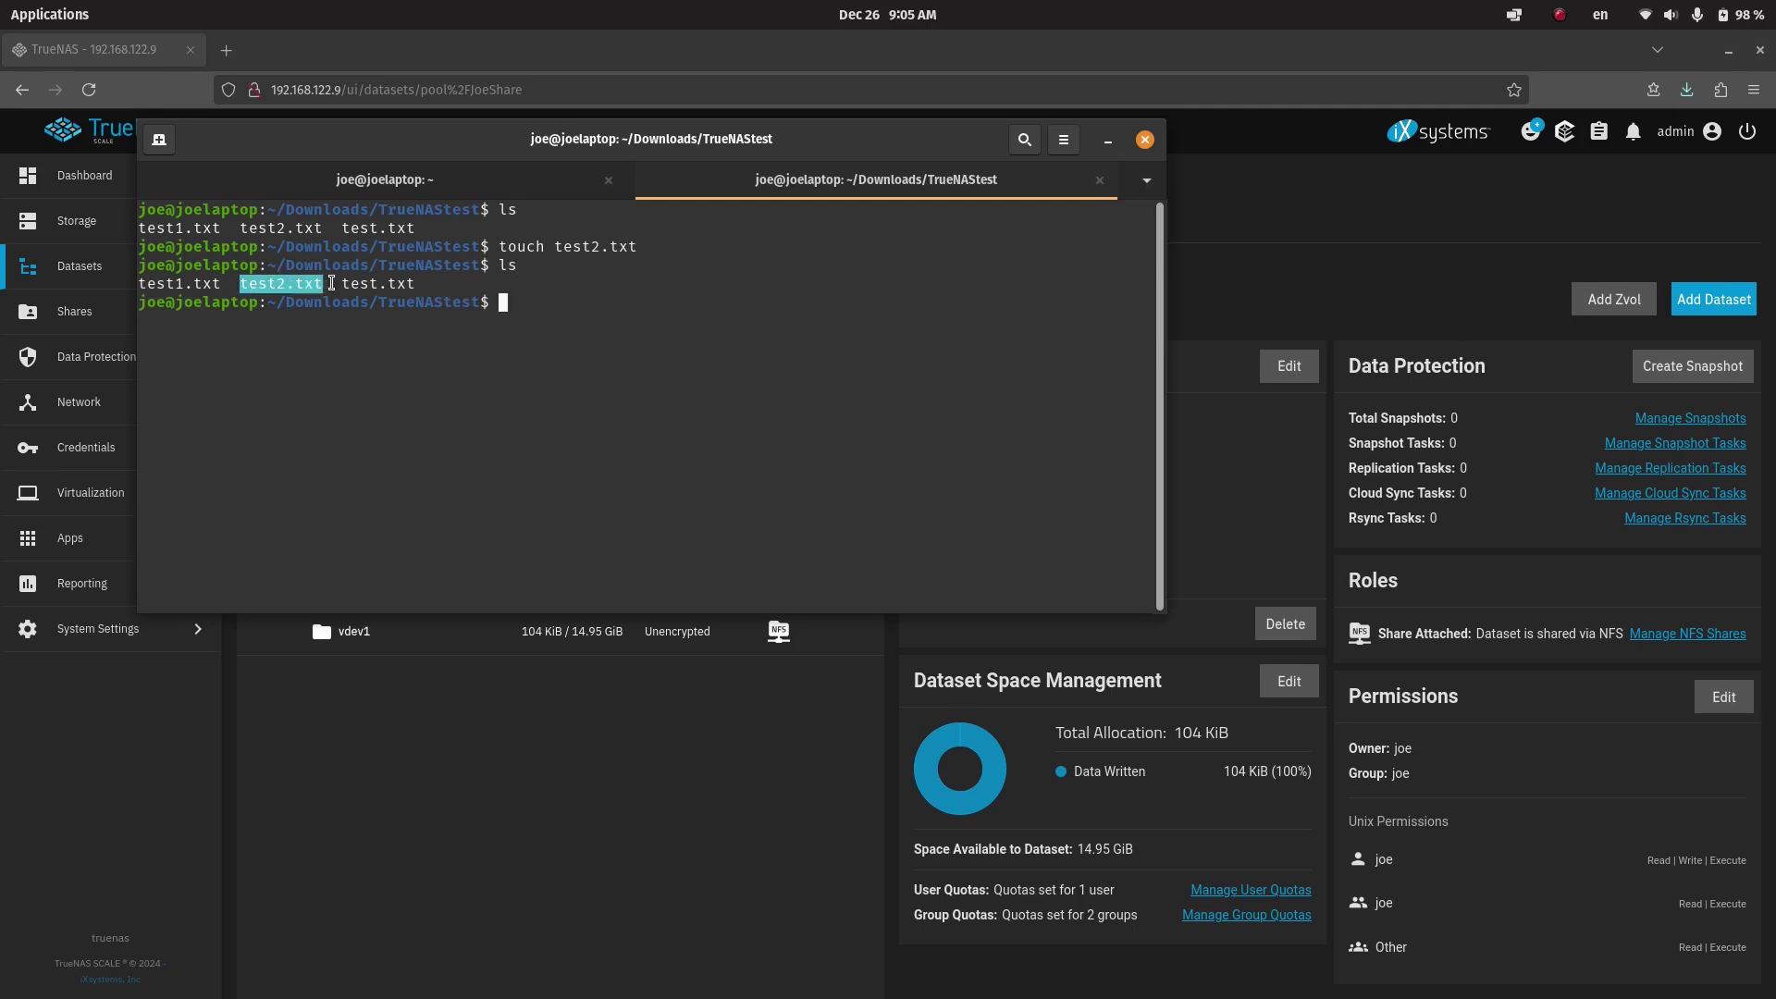
key(Up)
key(Up)
key(Left)
key(Left)
key(Left)
key(Left)
key(BackSpace)
text(3)
key(Return)
text(ls)
key(Return)
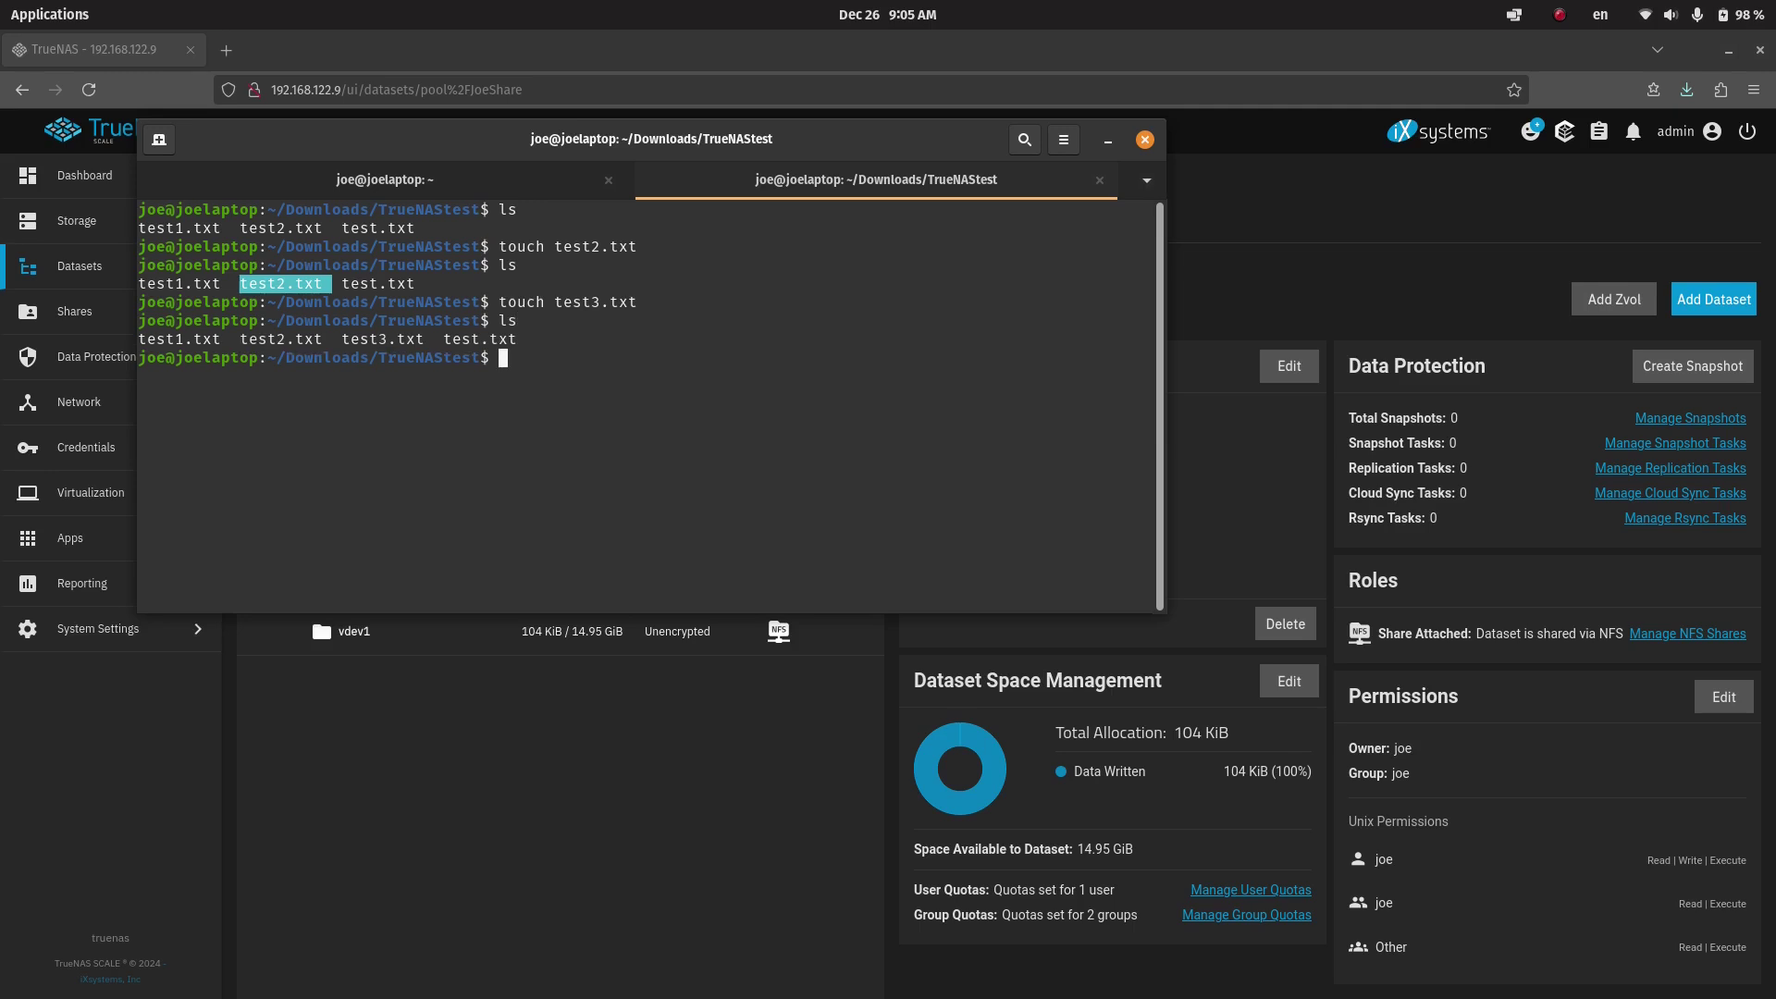
double_click(348, 339)
click(498, 335)
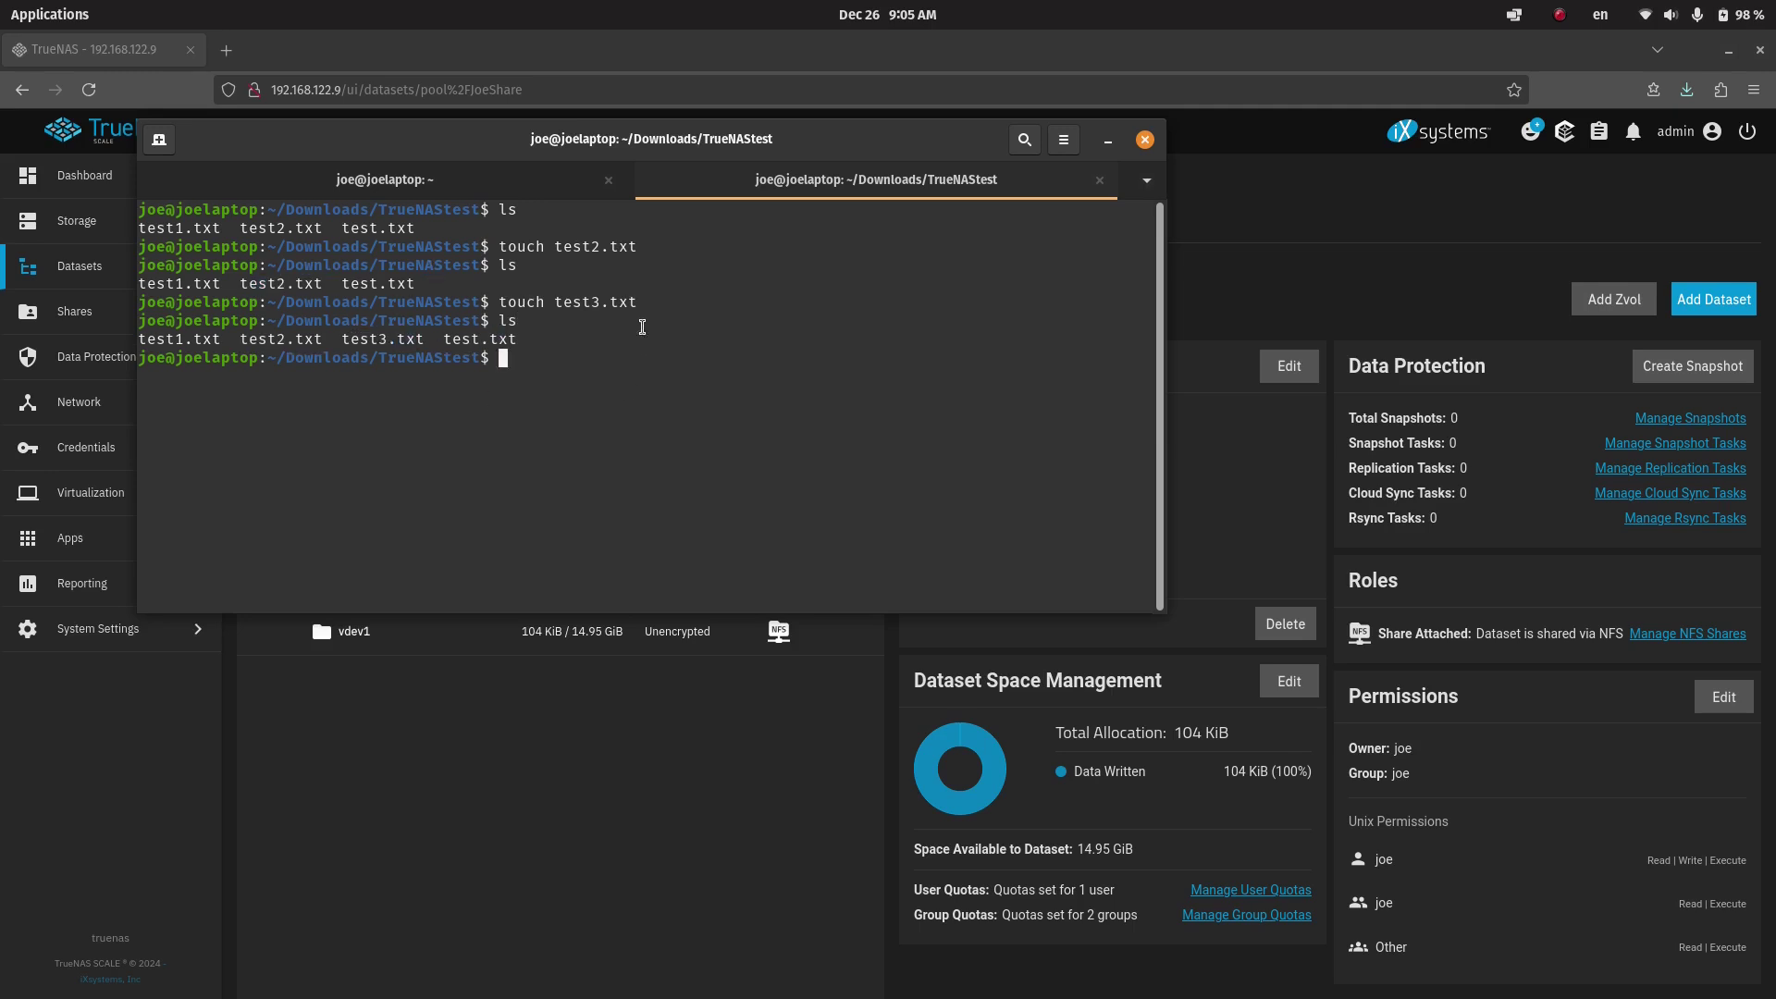
- Write 'editing this file.' into test3.txt with nano and verify it with cat
text(nano test3.txt)
key(Return)
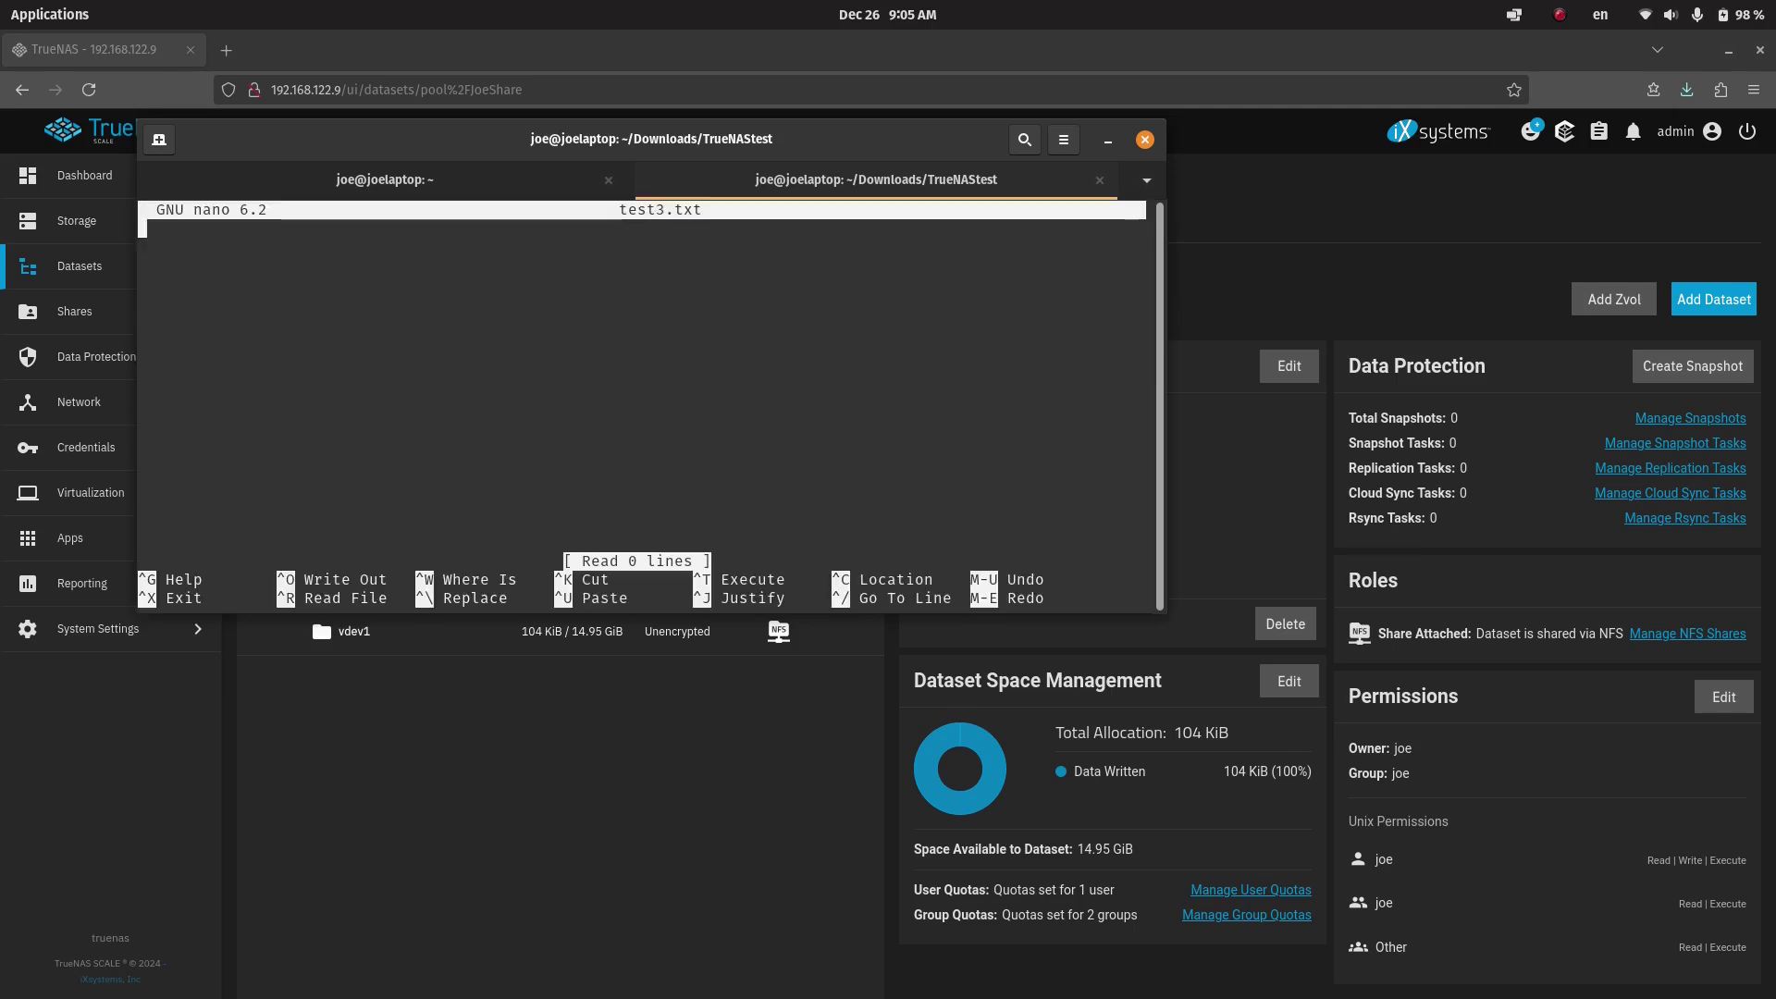
text(editing this)
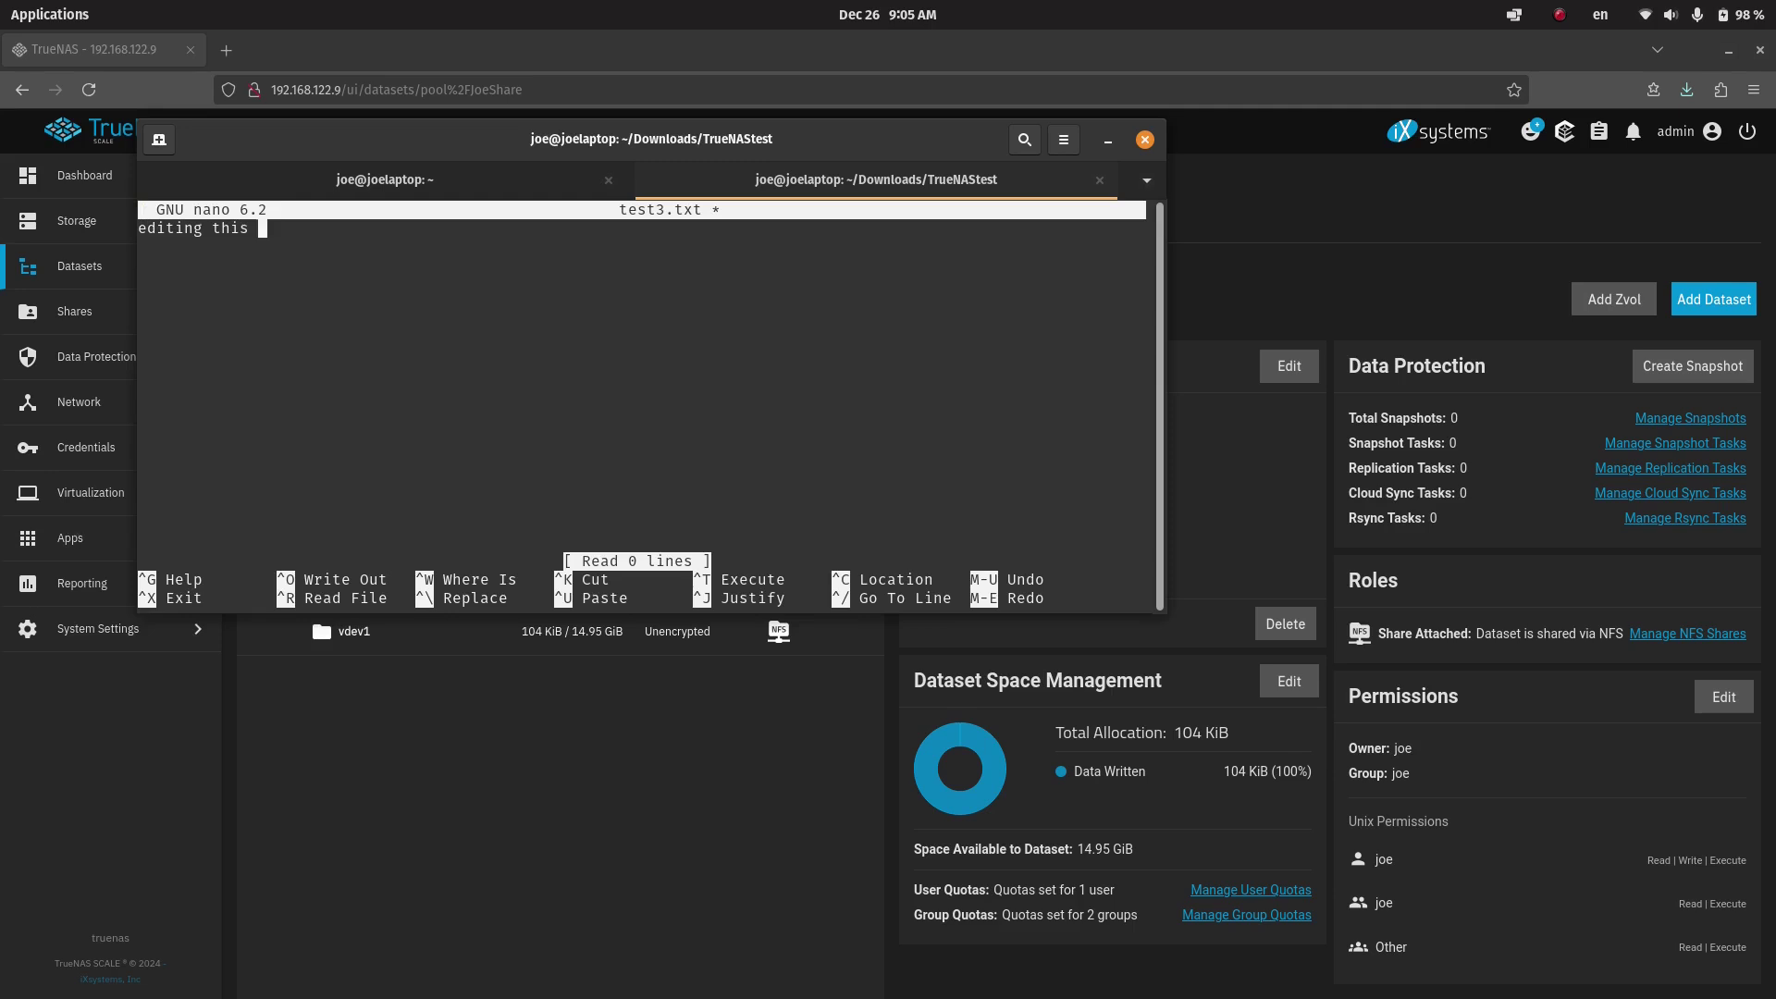
text( file.)
key(ctrl+x)
key(y)
key(Return)
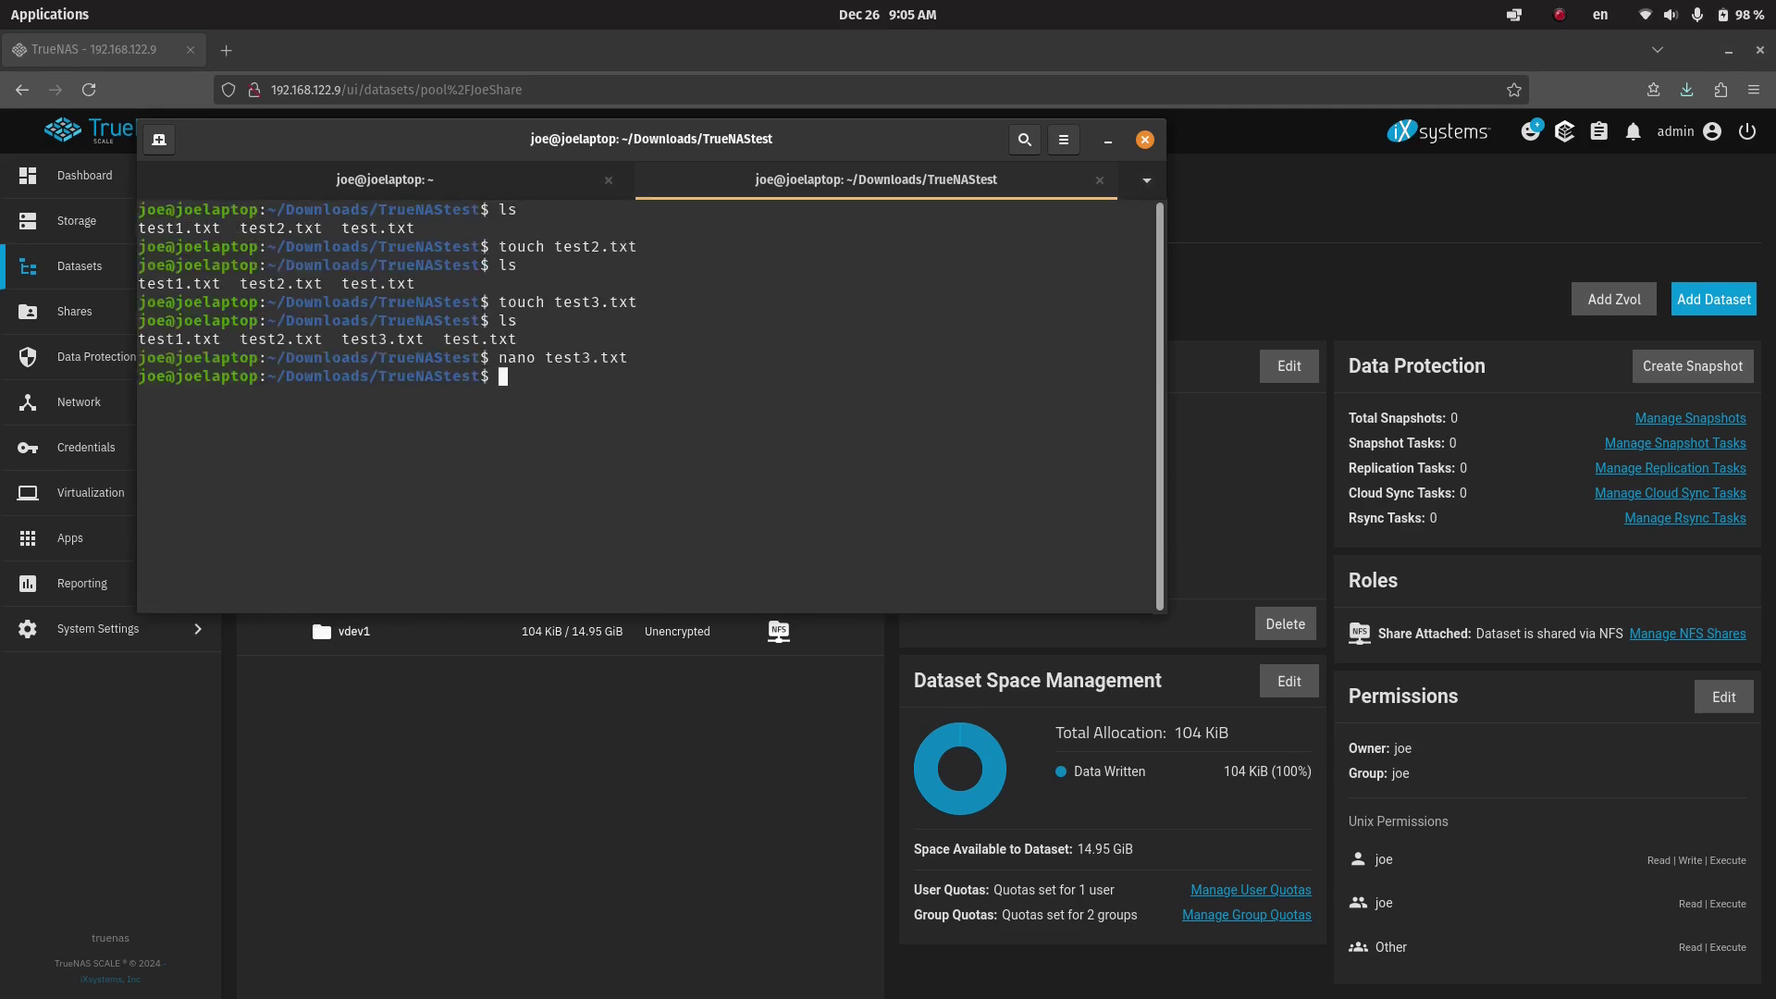
text(cat test3.txt)
key(Return)
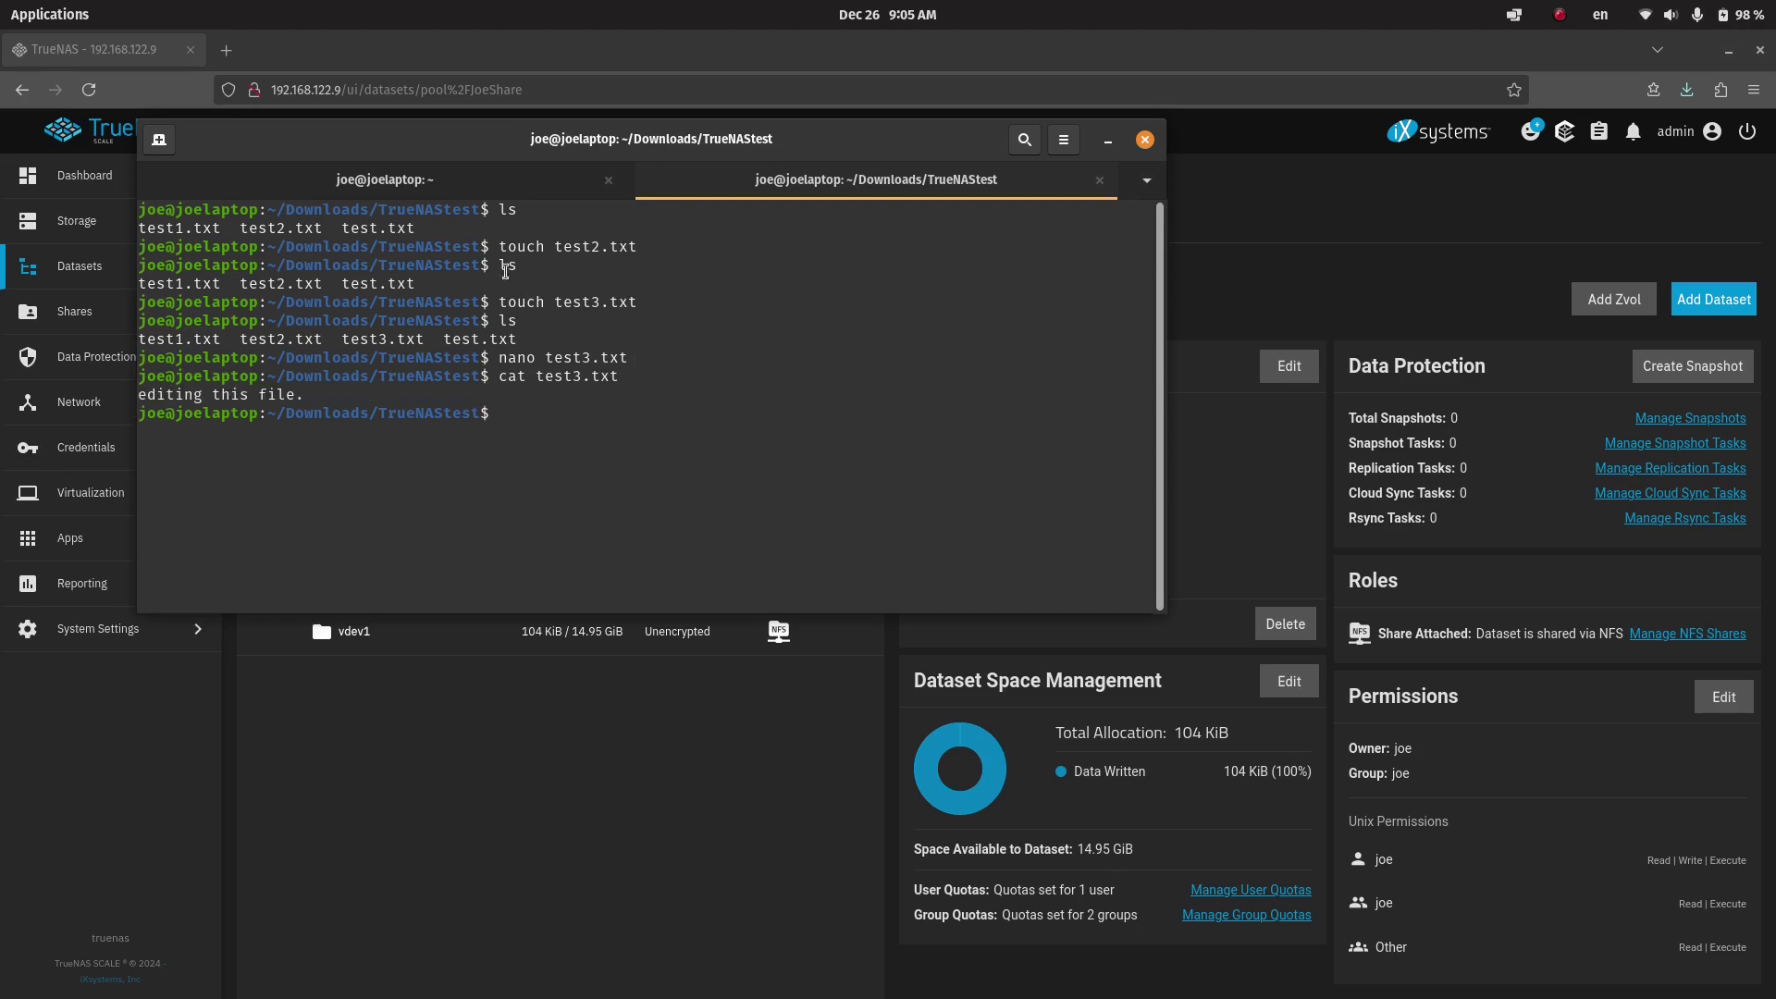
key(alt+Tab)
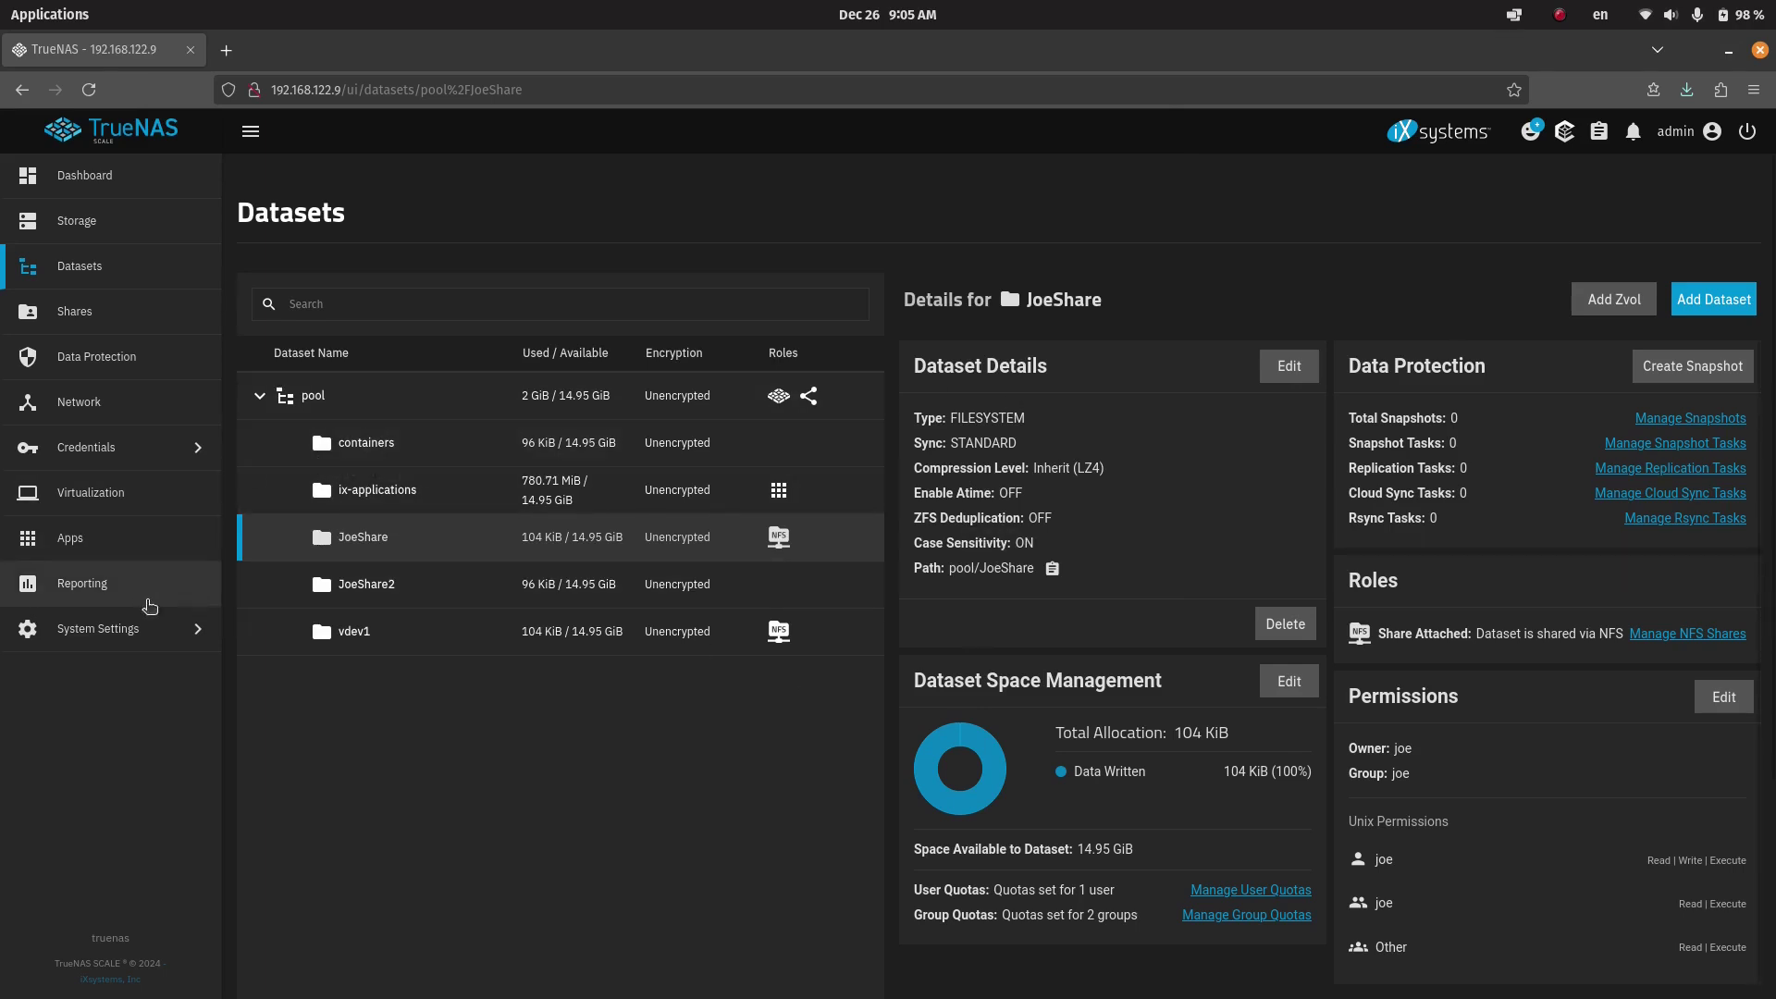
- Open the TrueNAS server shell and list the datasets in /mnt/pool
click(172, 642)
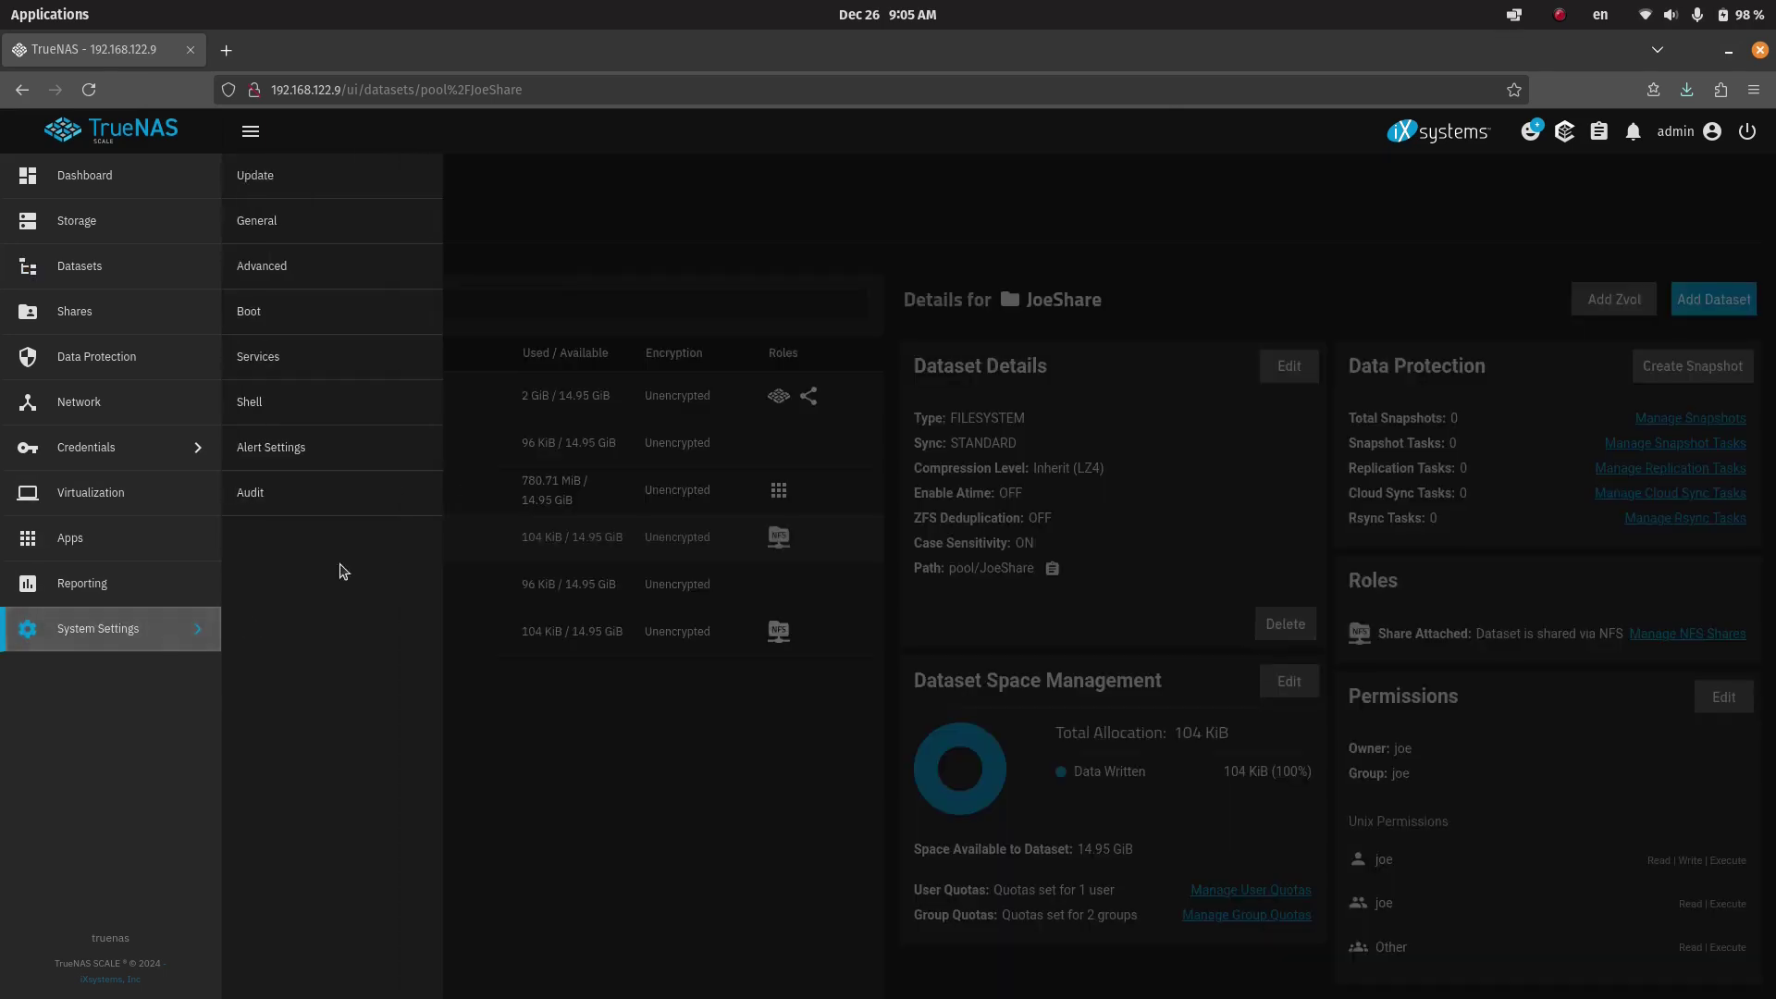
click(276, 402)
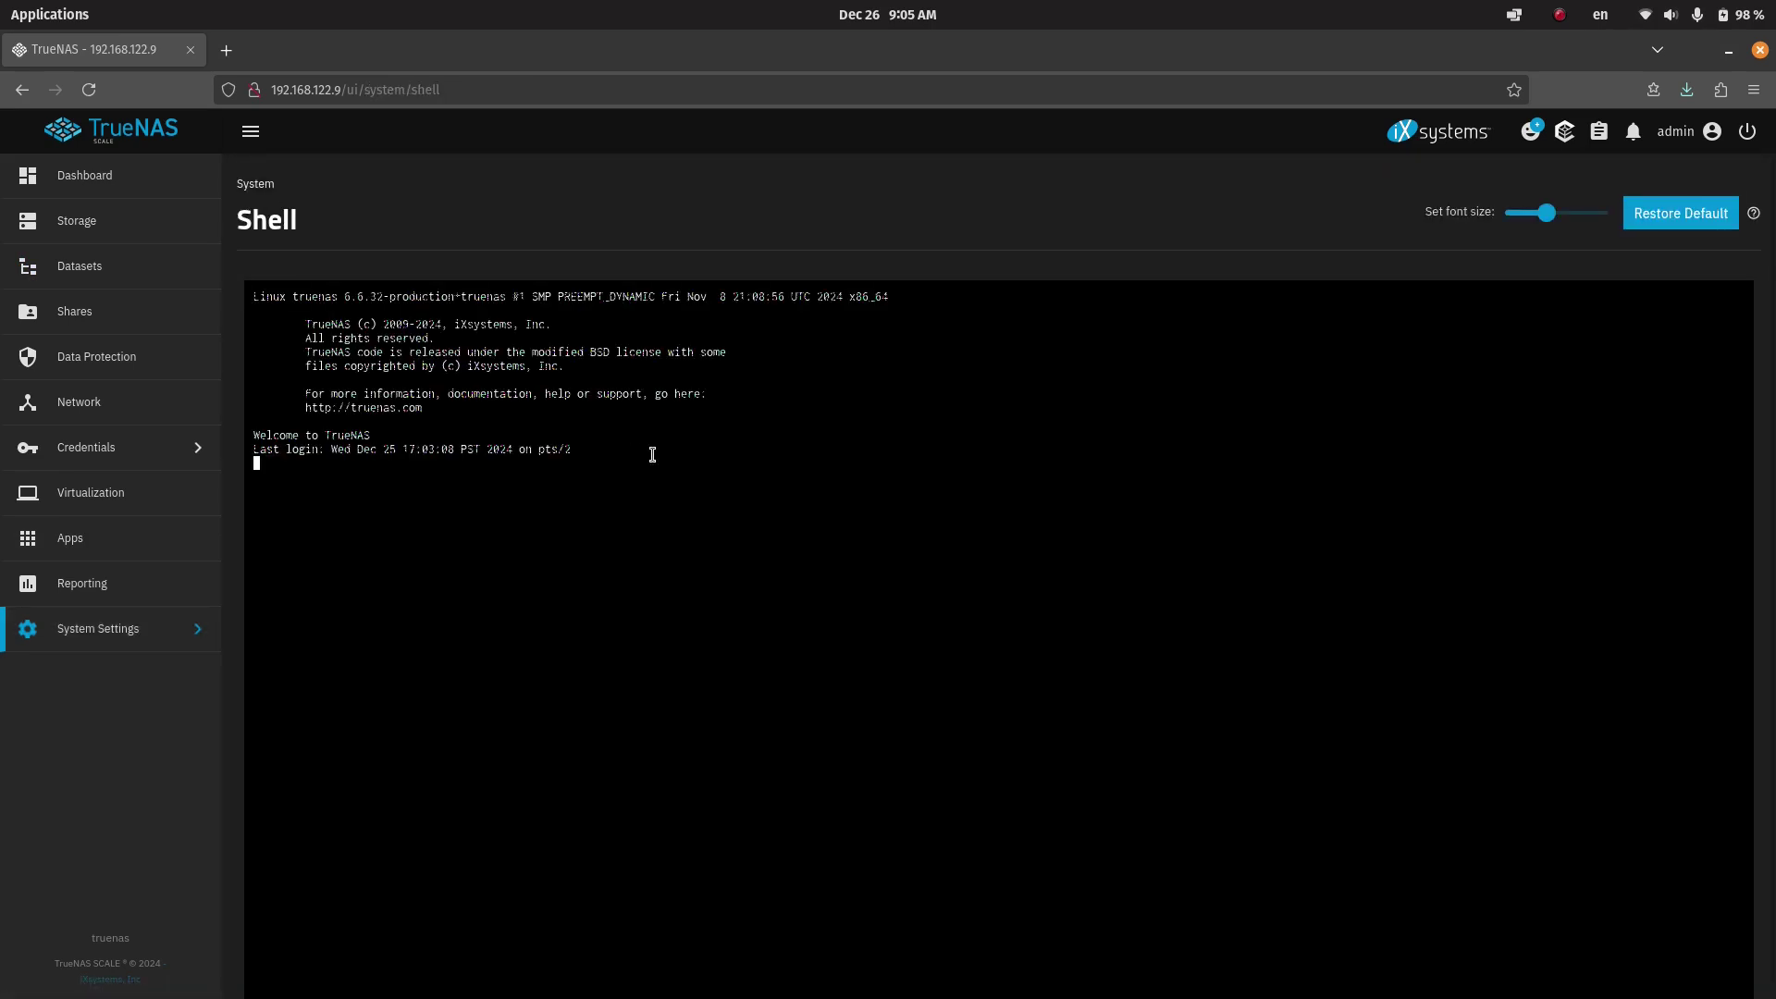
text(cd )
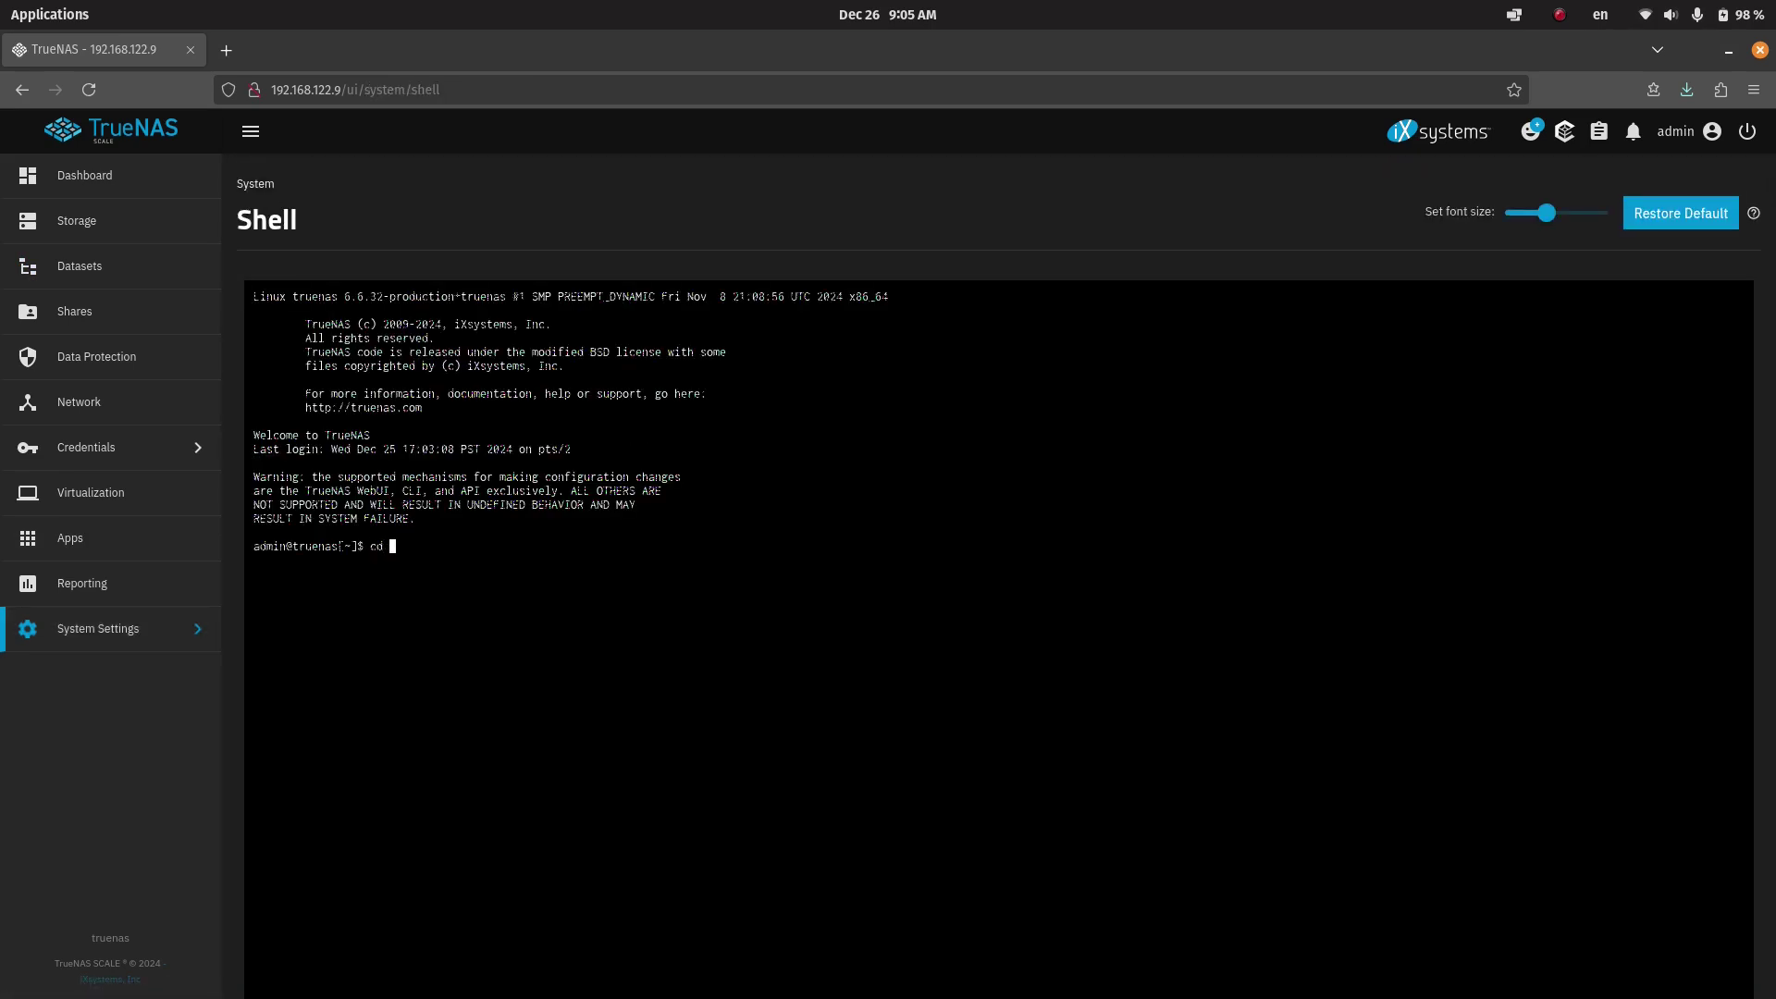
text(/mnt/pool/)
key(BackSpace)
key(Return)
text(ls)
key(Return)
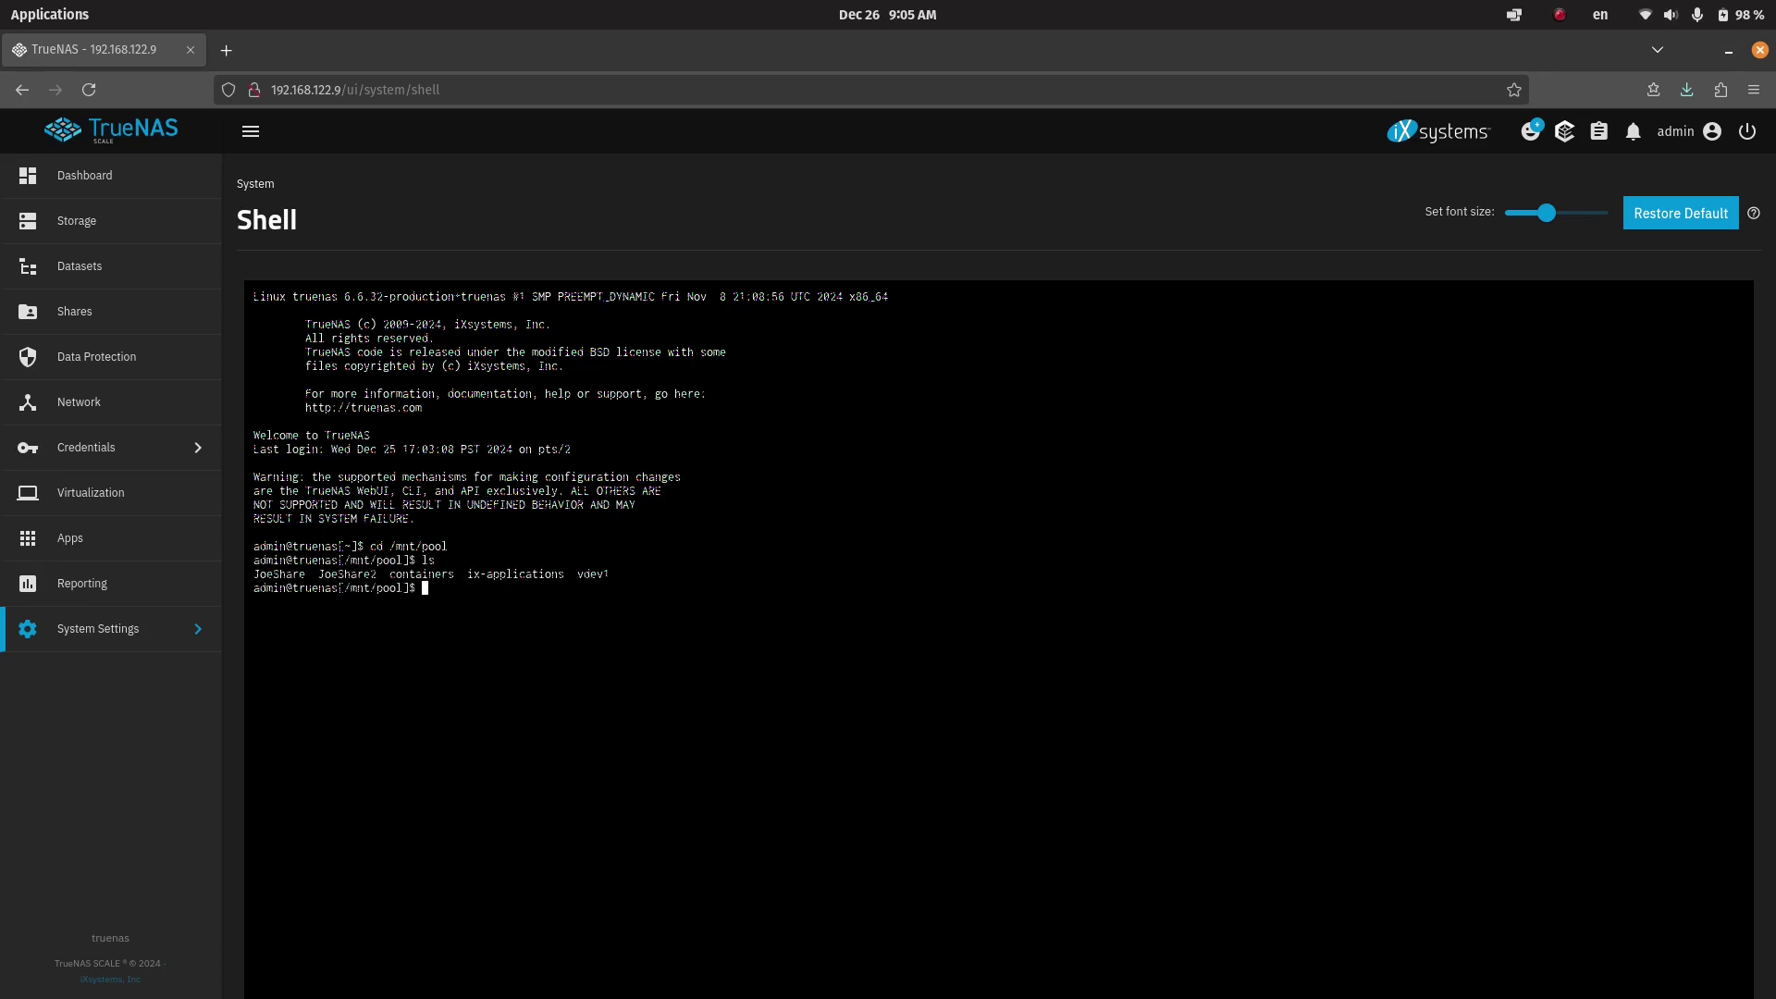
- List JoeShare's files (test.txt through test3.txt) in the shell at a larger text size
text(cd)
key(BackSpace)
key(BackSpace)
key(BackSpace)
text(ls JoeShare)
key(Tab)
key(Tab)
key(Return)
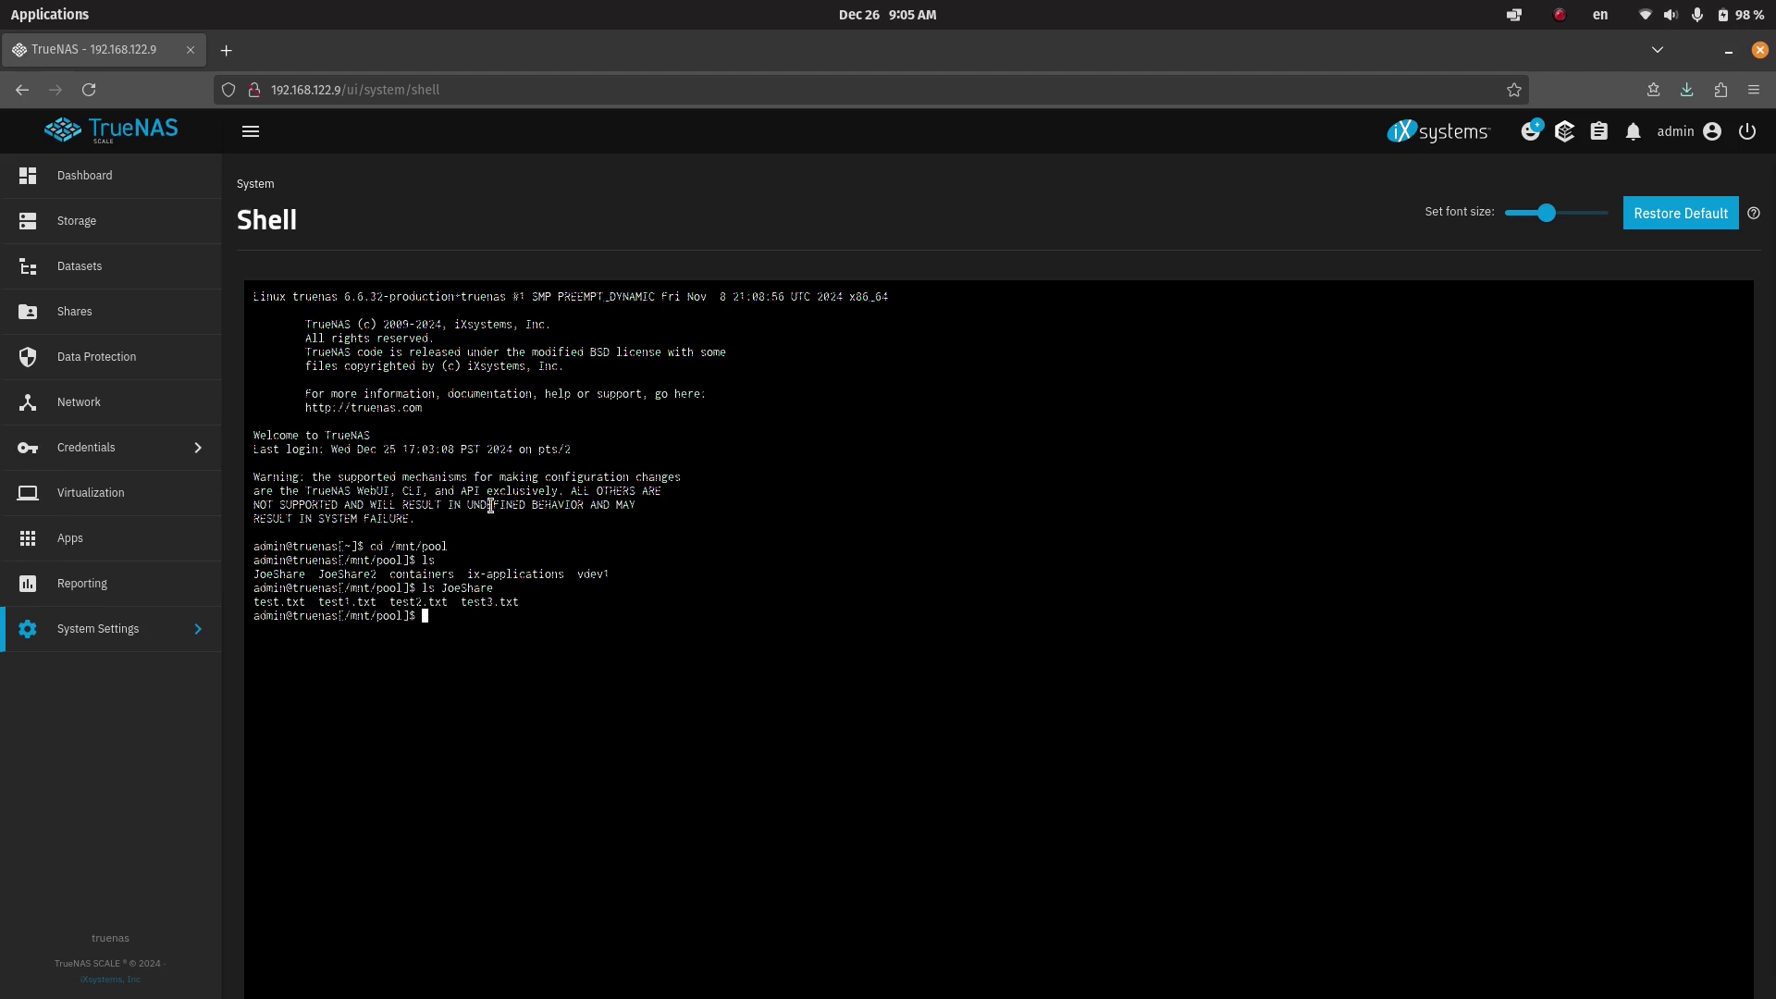
drag(260, 601, 544, 601)
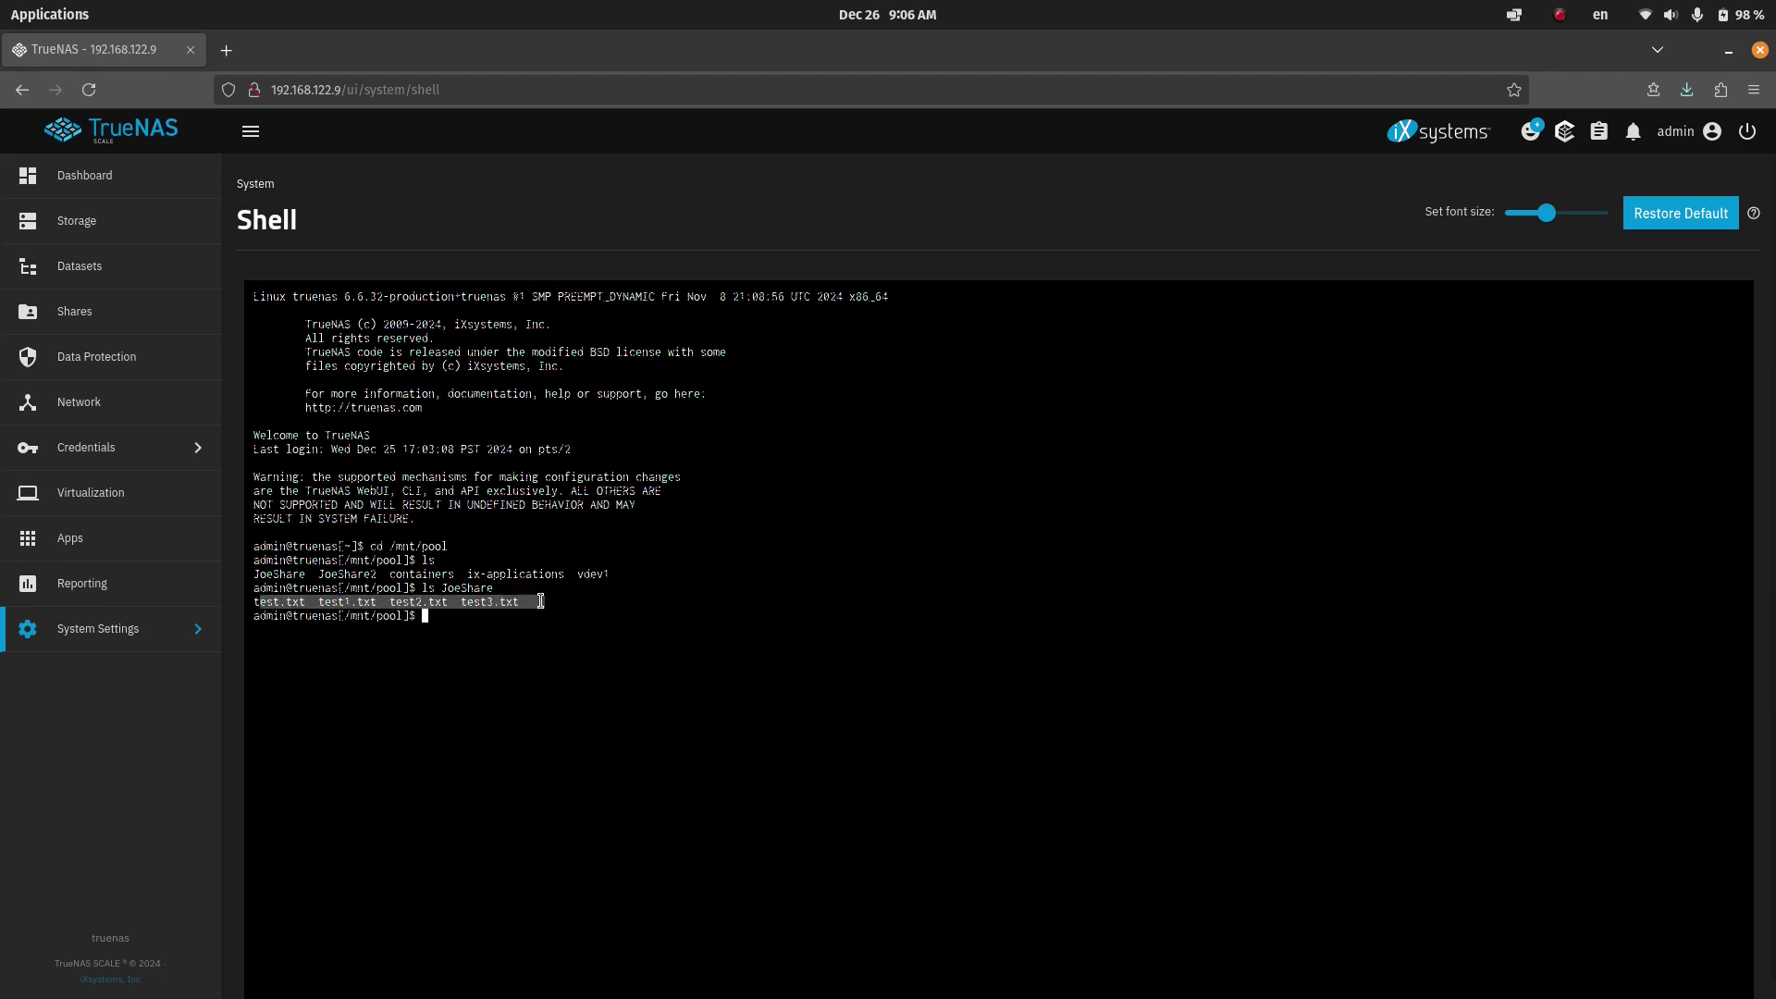
click(1577, 214)
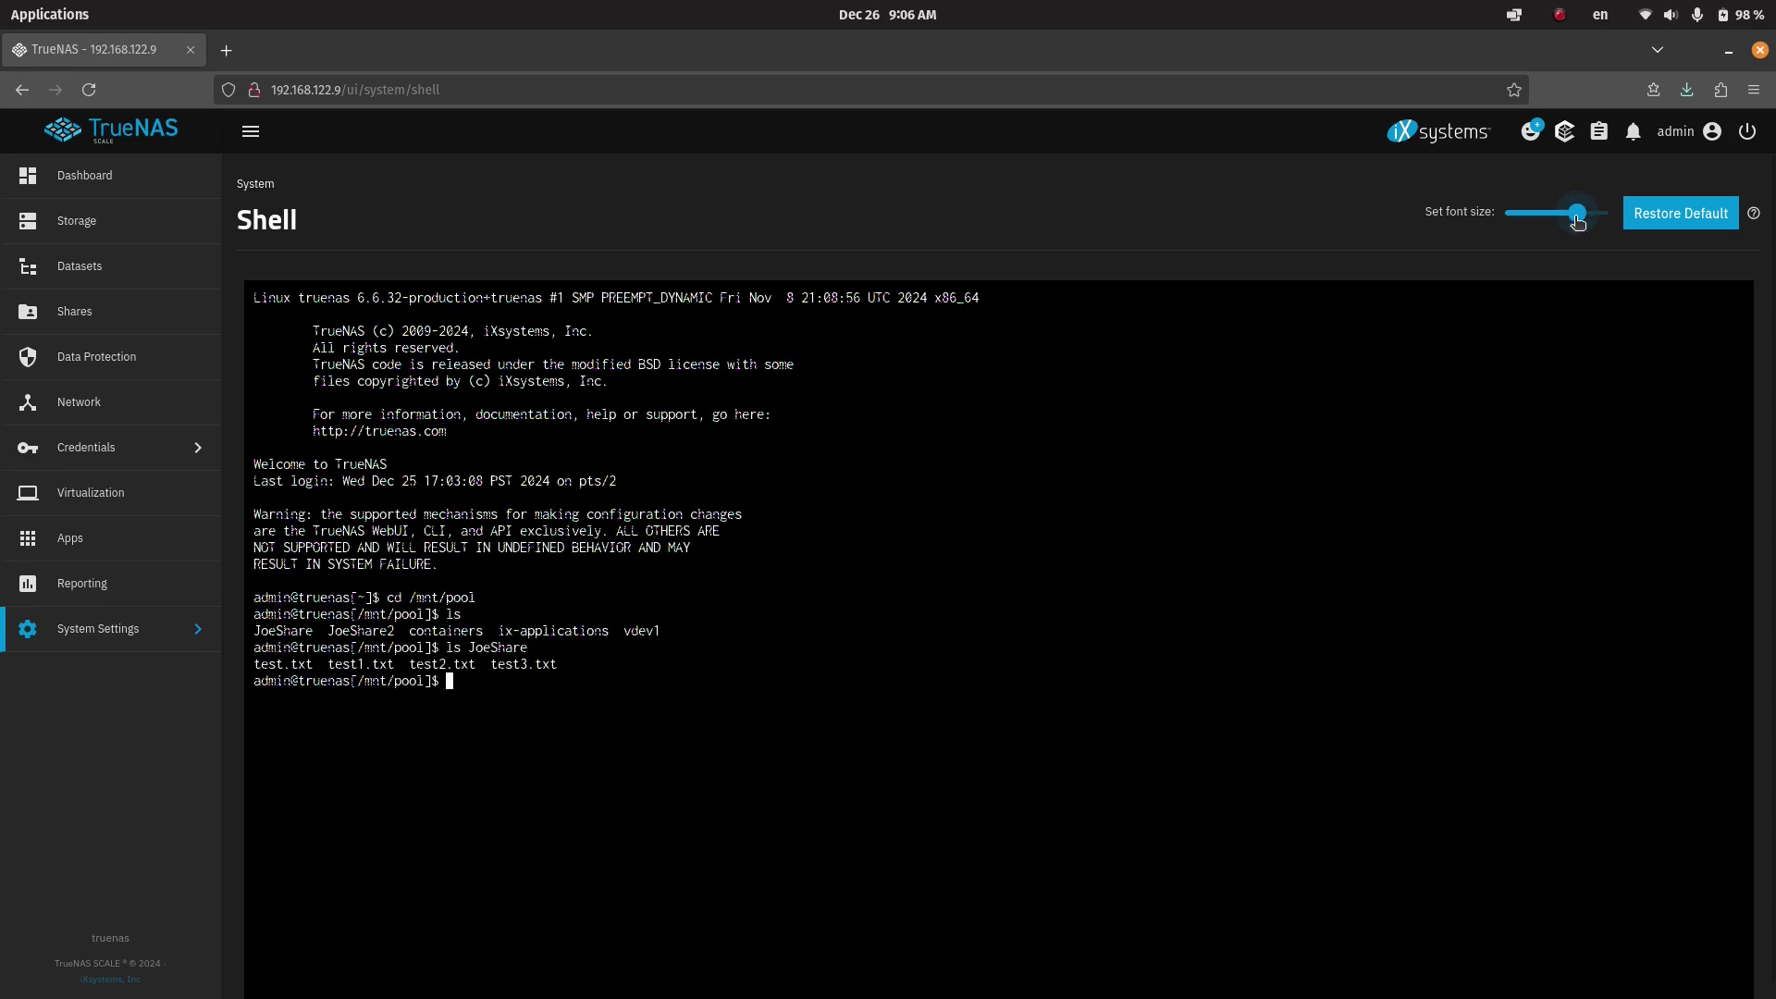
drag(264, 668, 550, 666)
- Run df -h on the client to confirm the NFS share is mounted
key(alt+Tab)
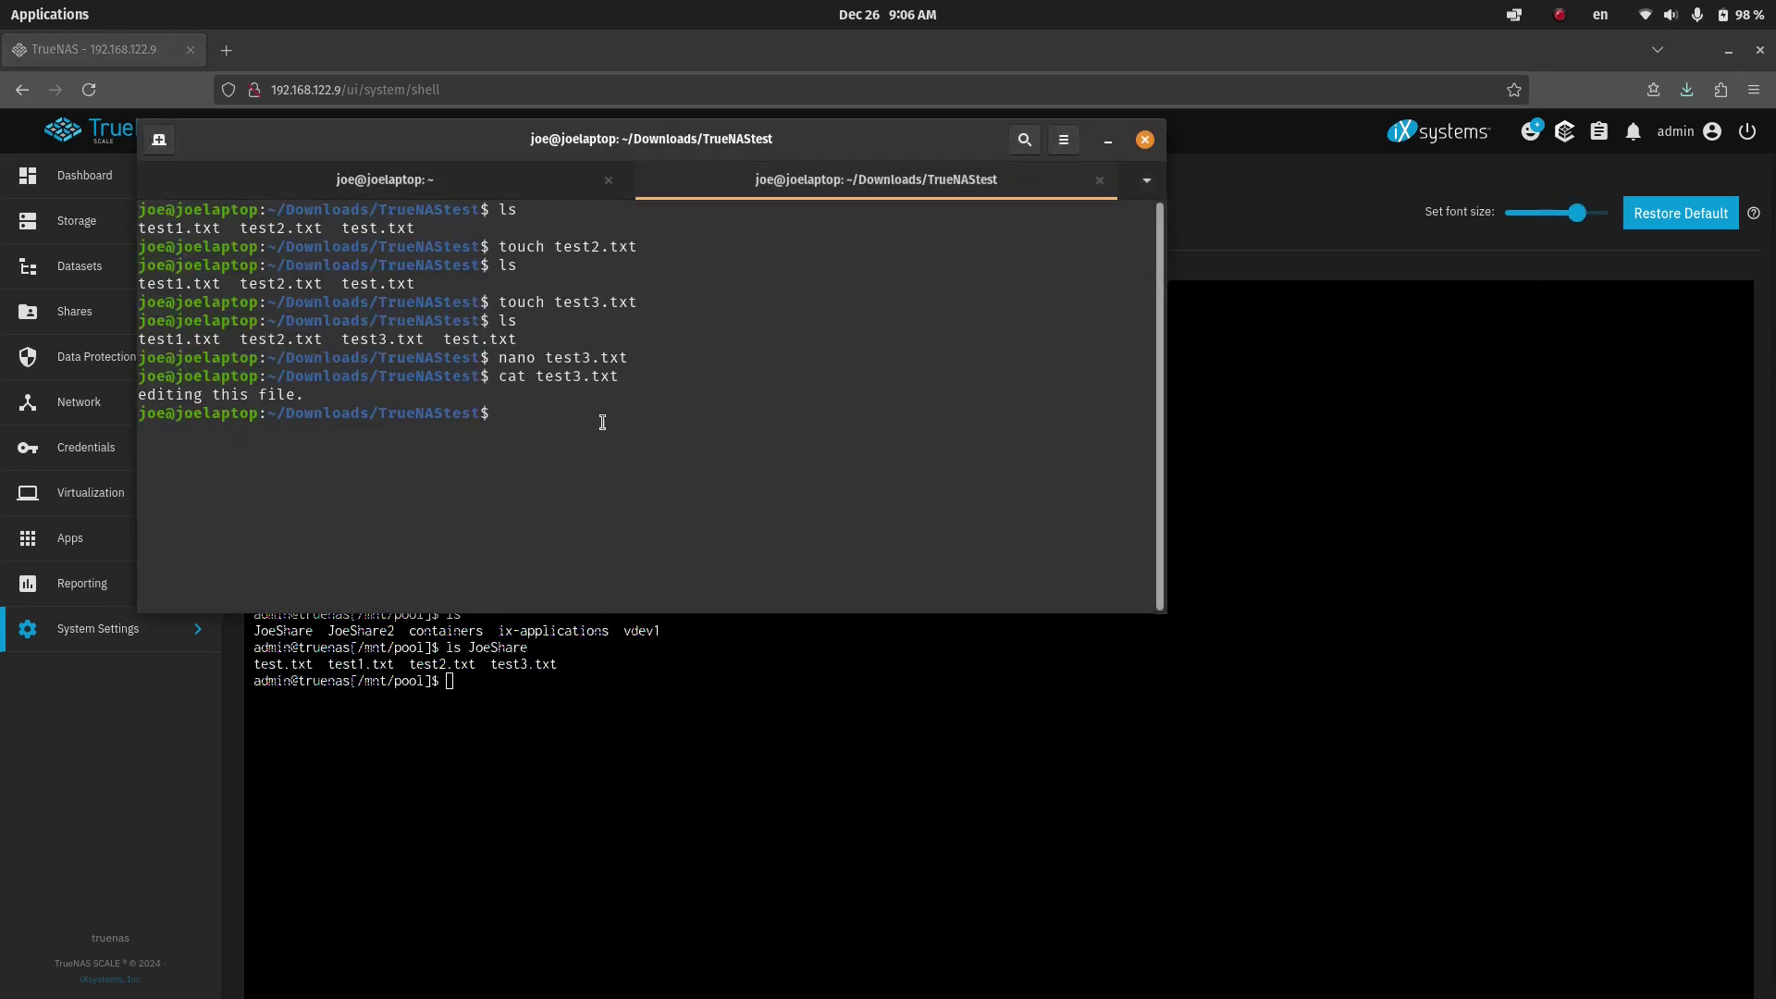
text(df -h)
key(Return)
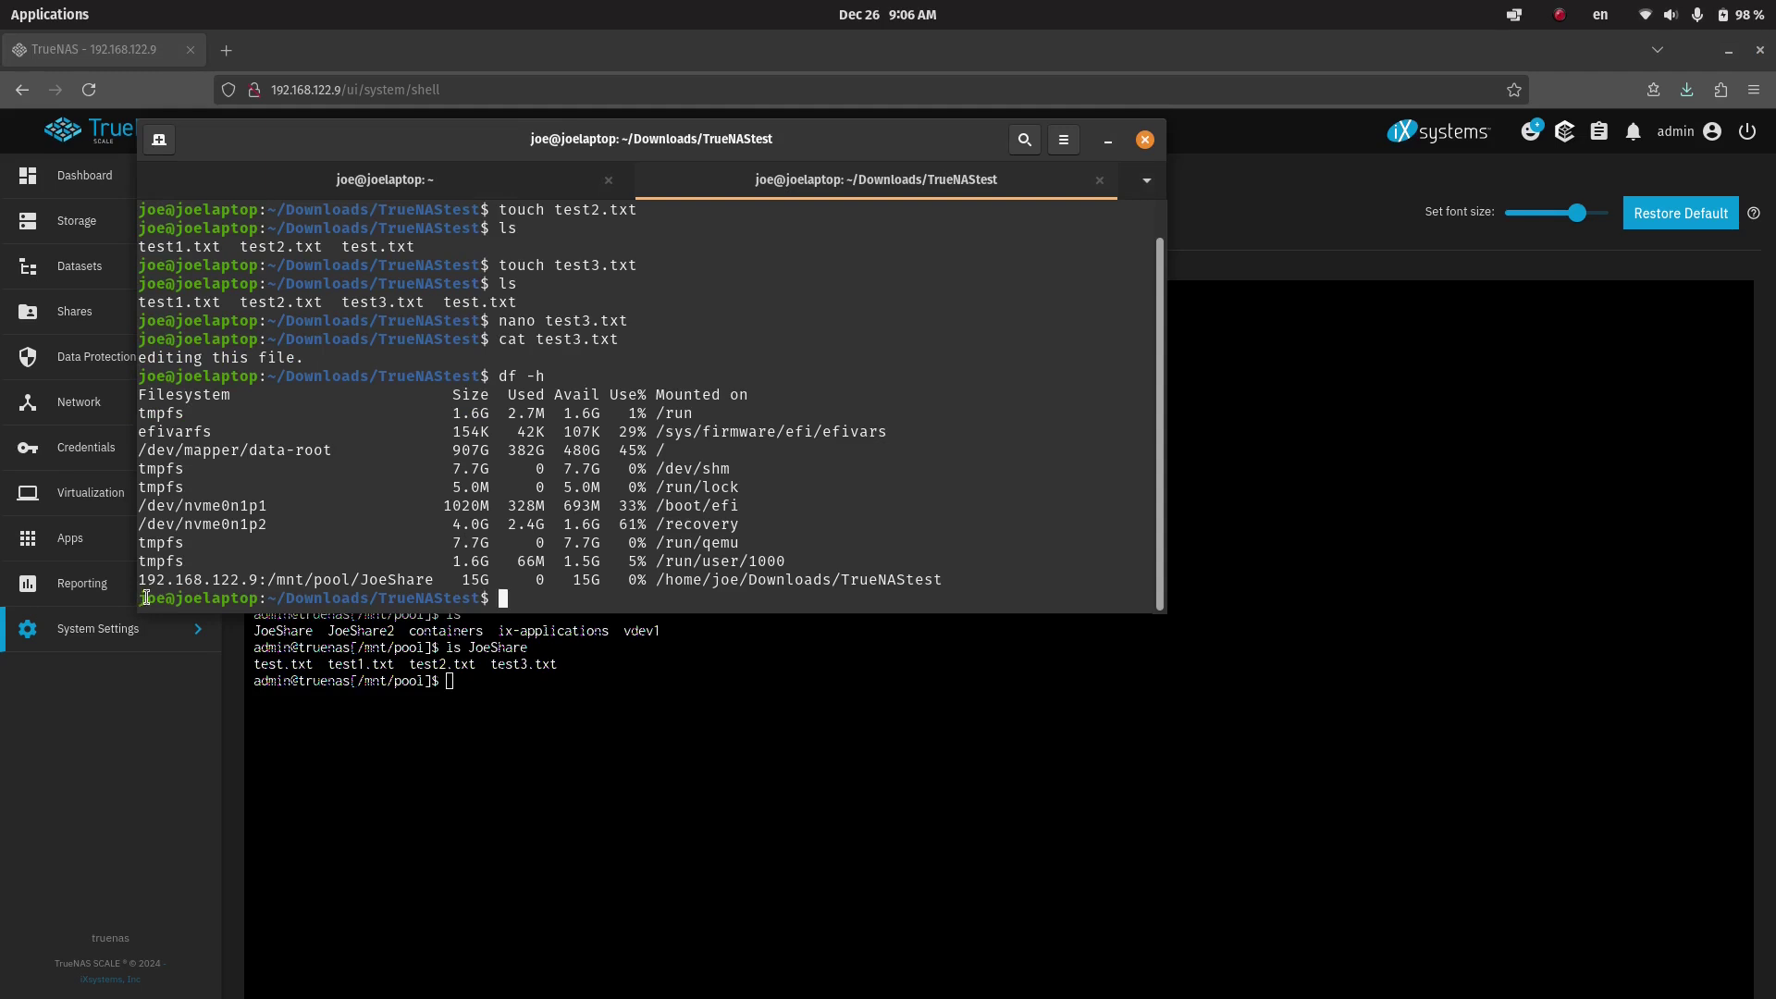
drag(146, 580, 855, 576)
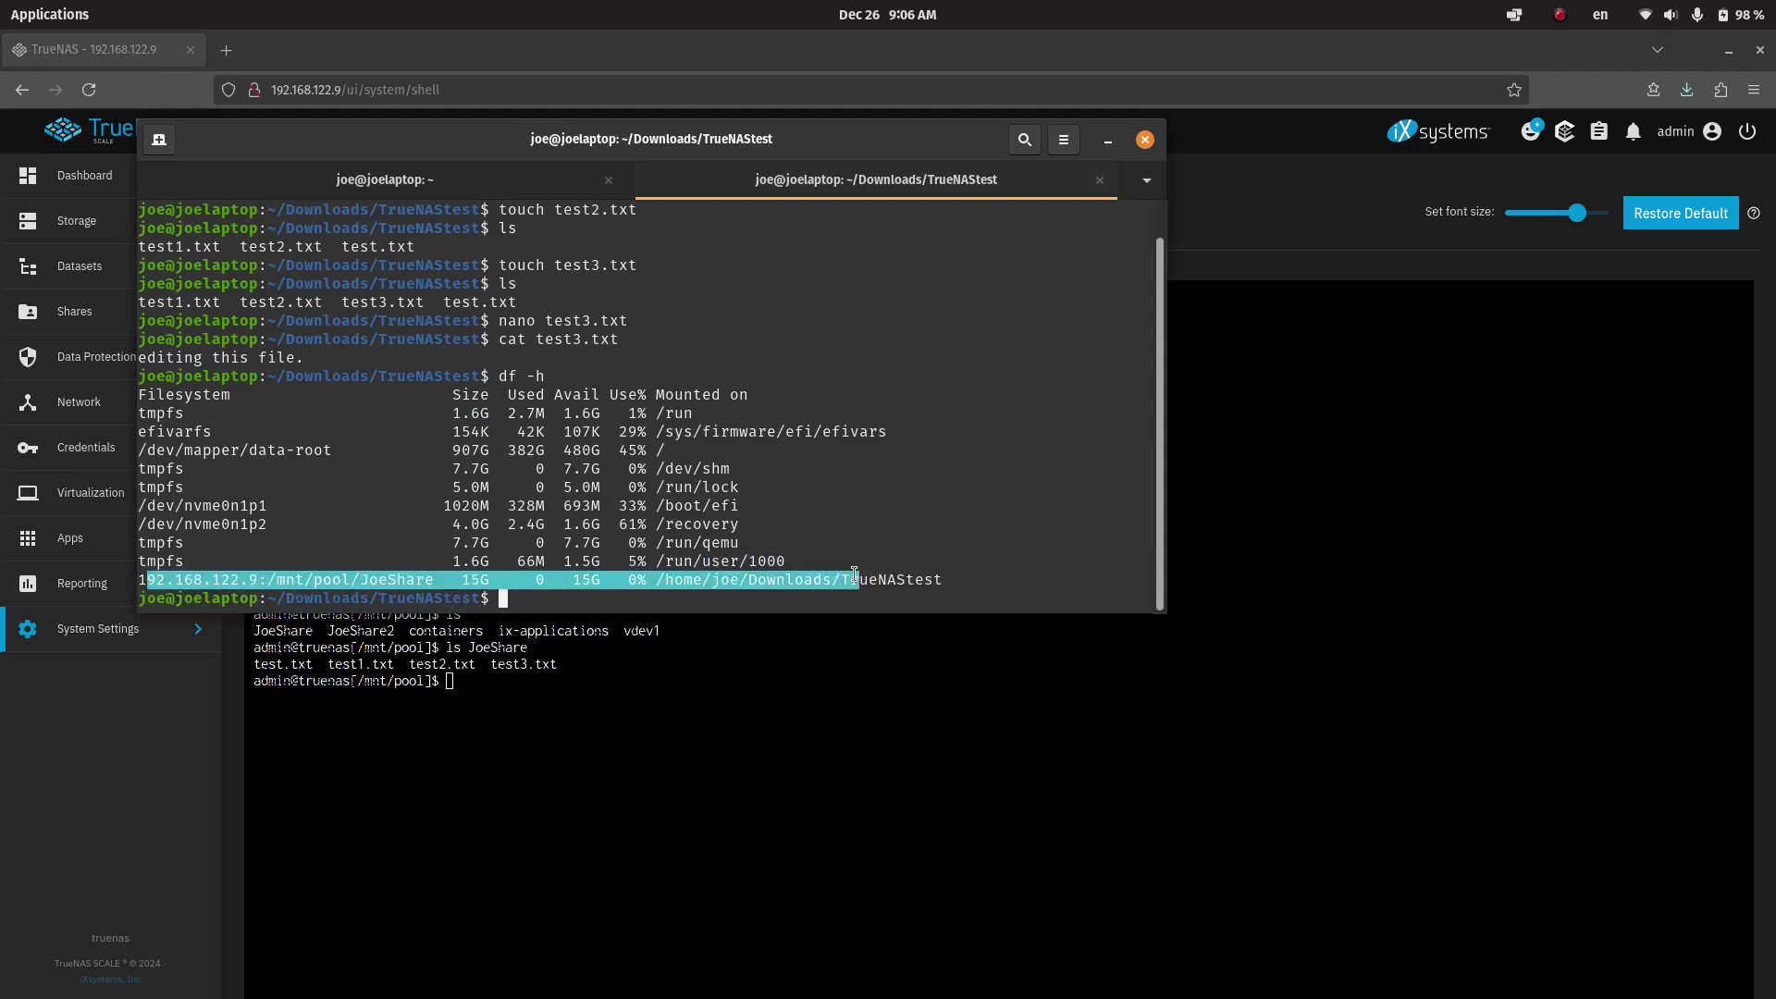
click(856, 576)
- Select pool on the Datasets page and start adding a new child dataset
click(1309, 296)
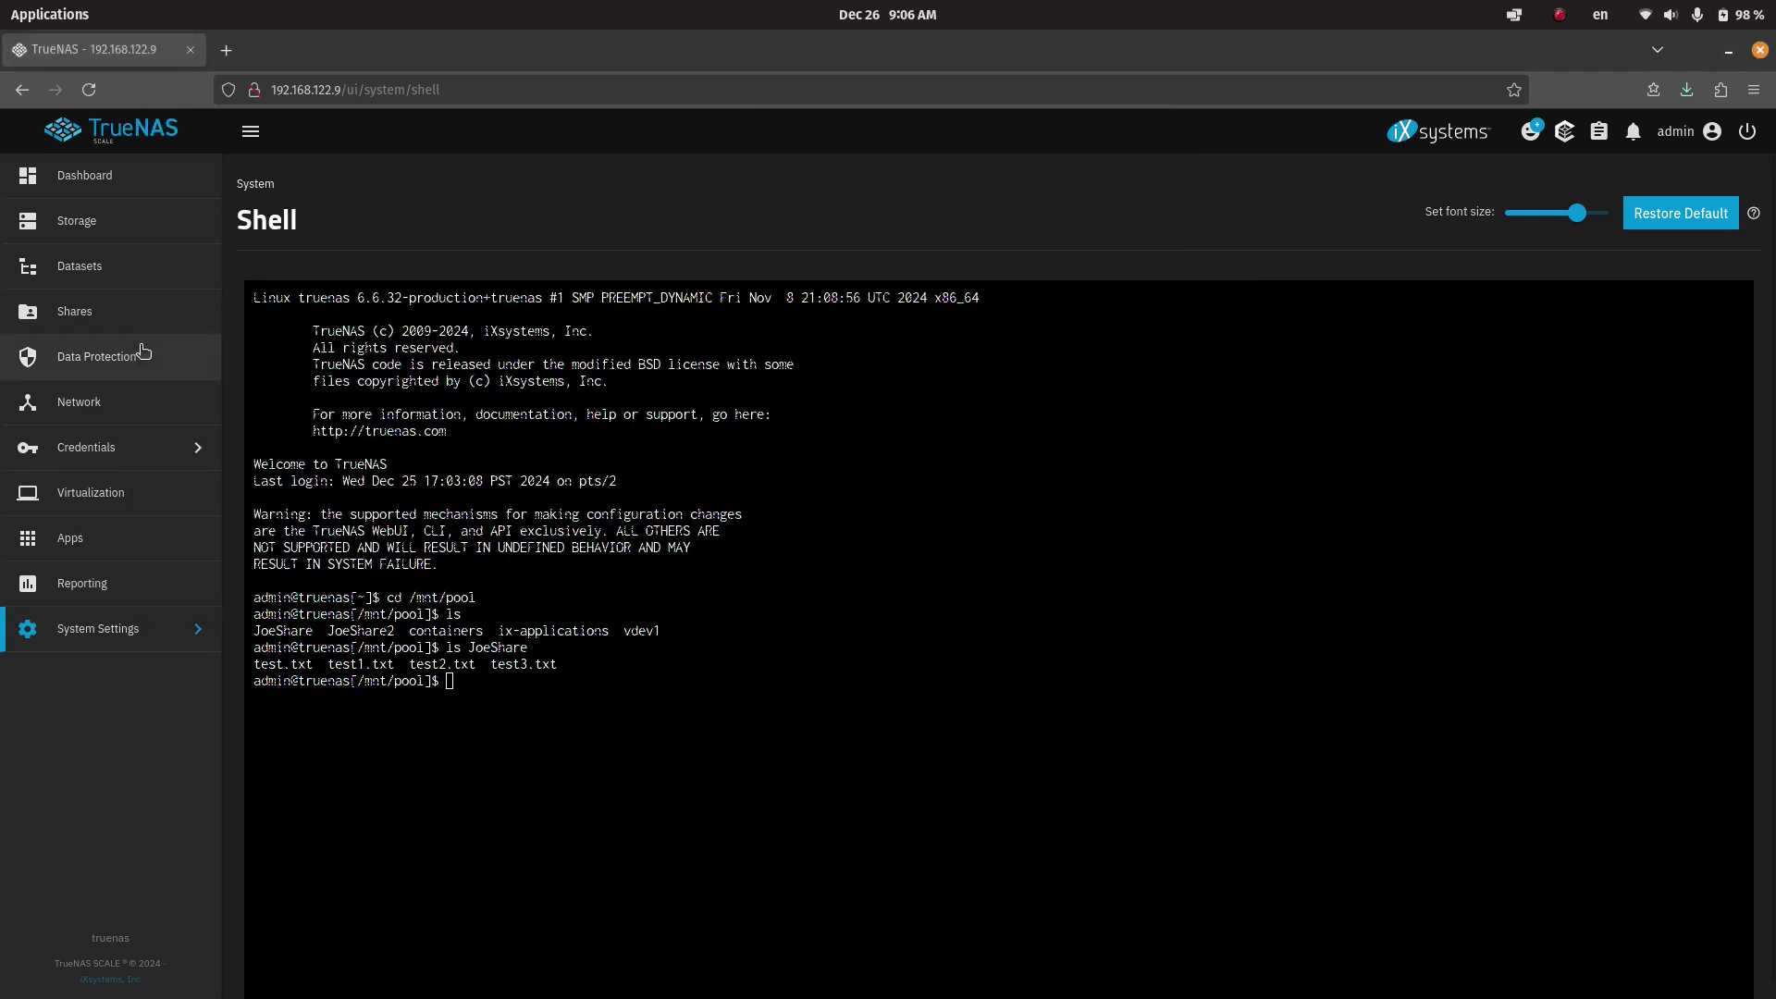
click(93, 273)
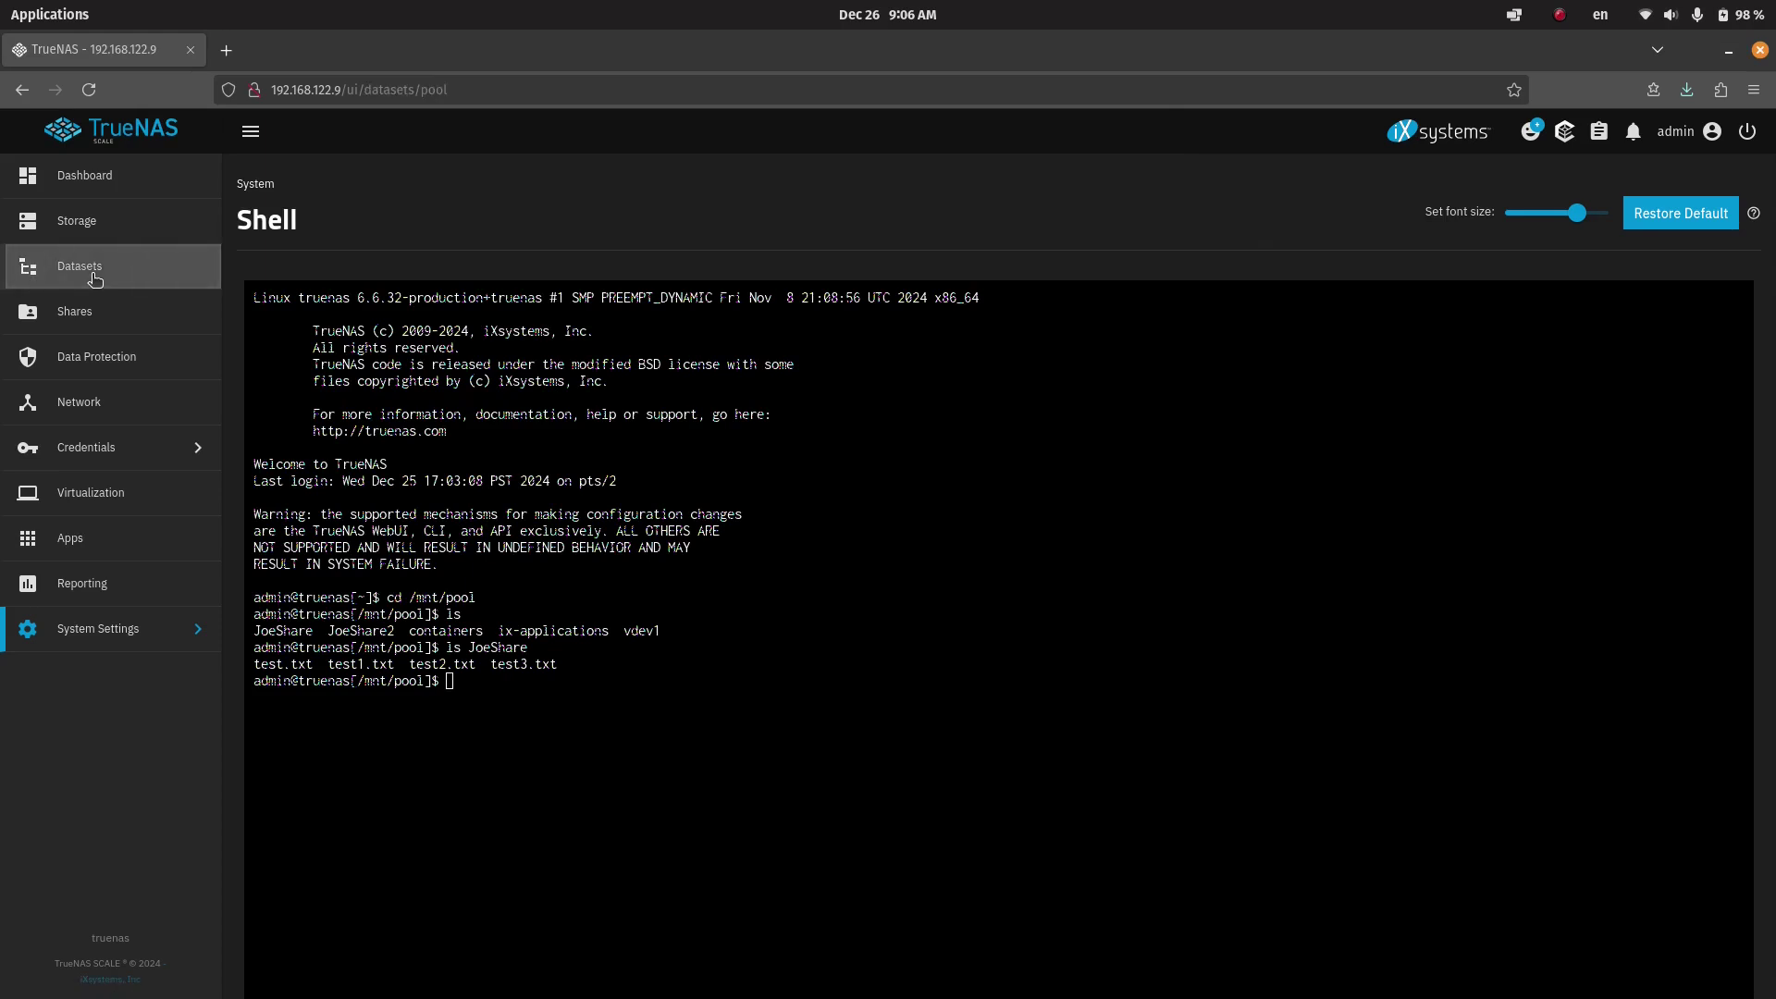
click(405, 583)
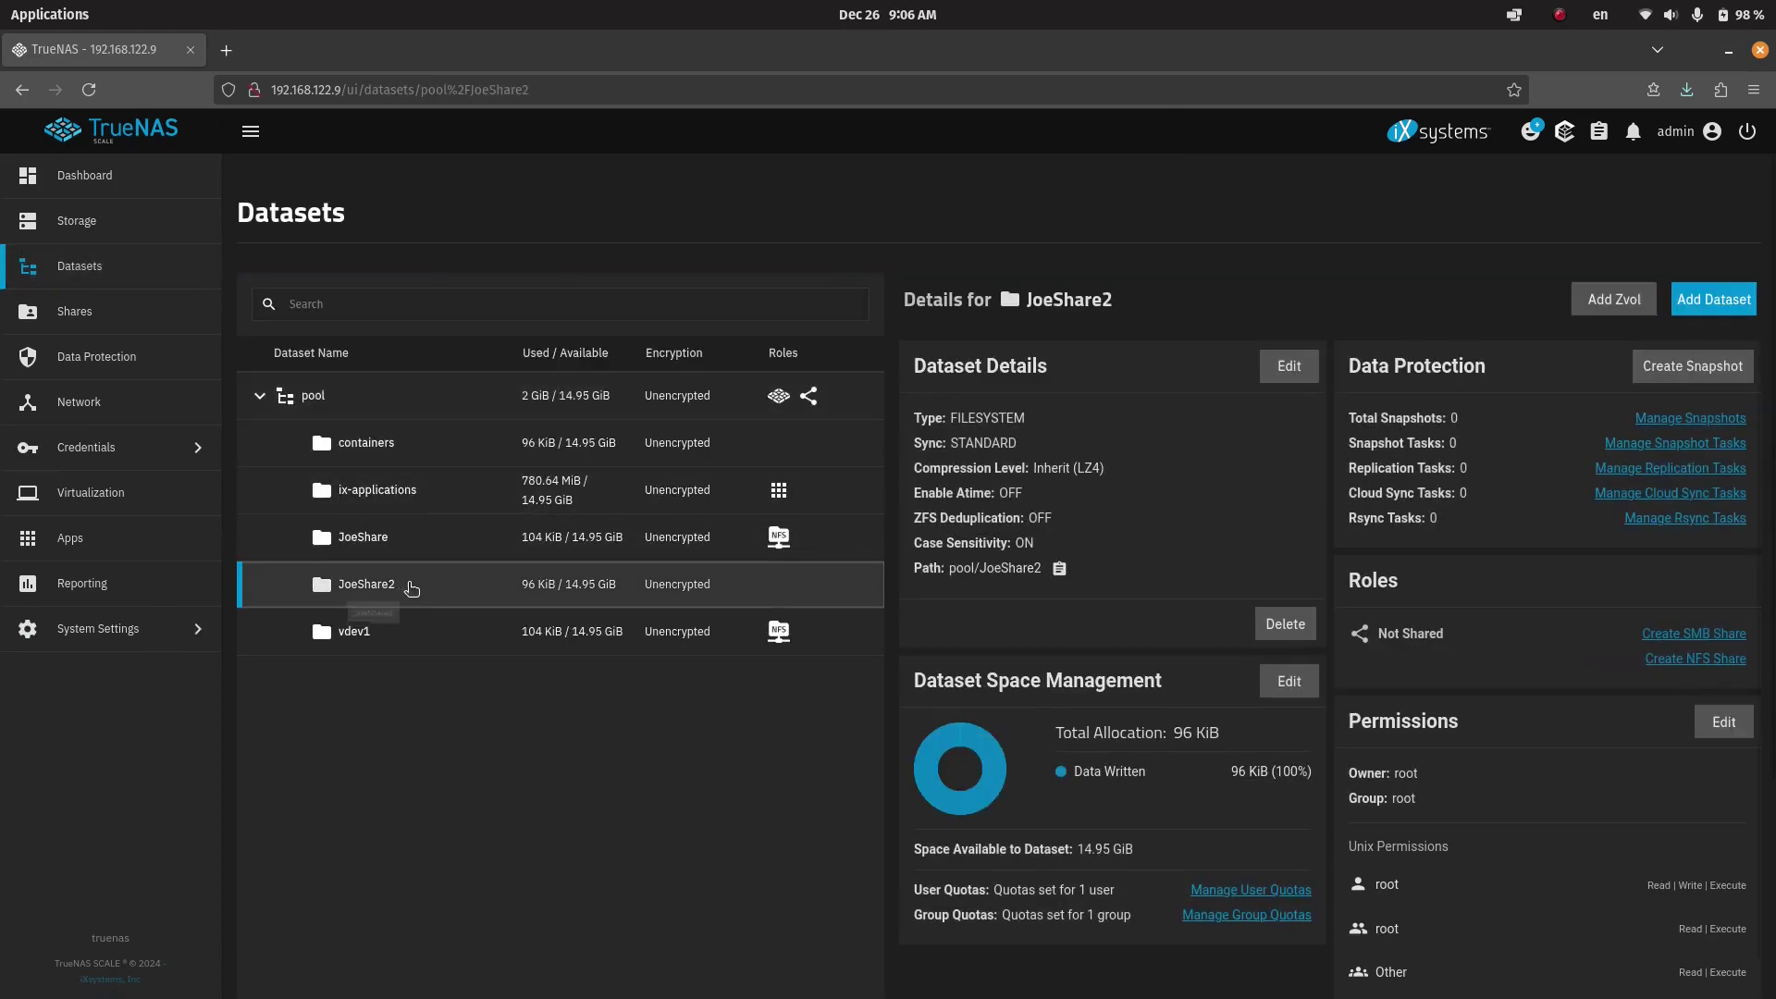
click(336, 396)
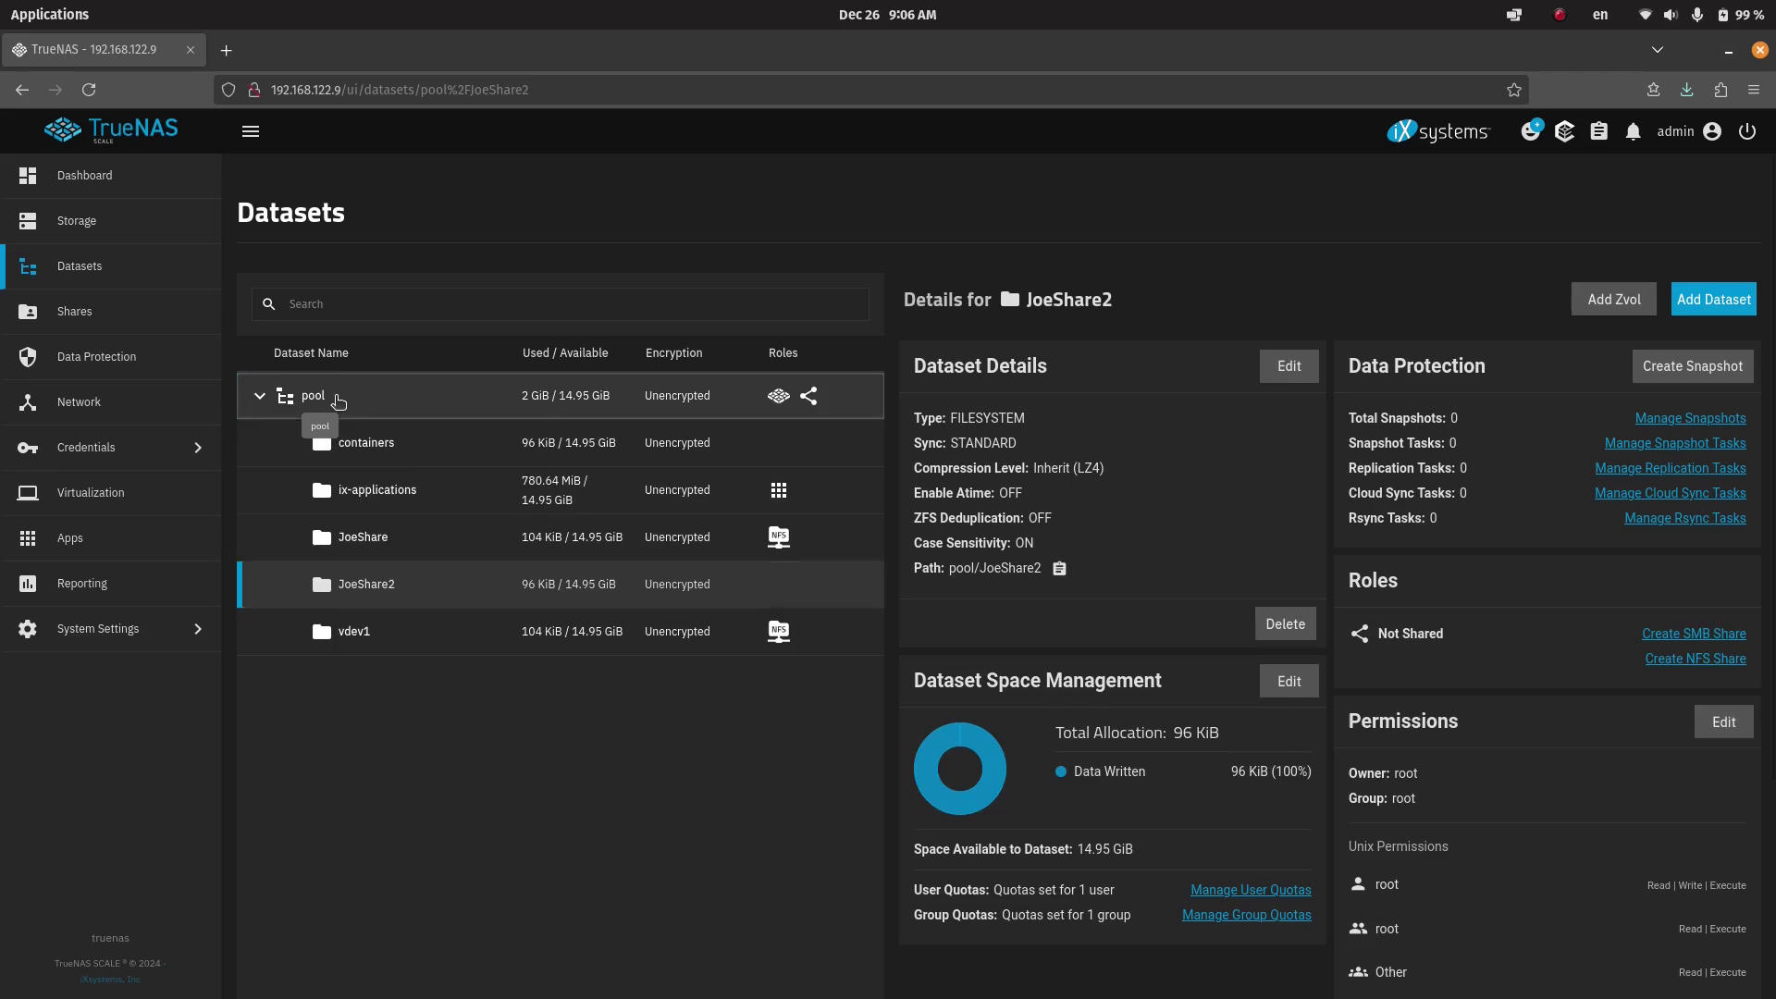
click(1714, 299)
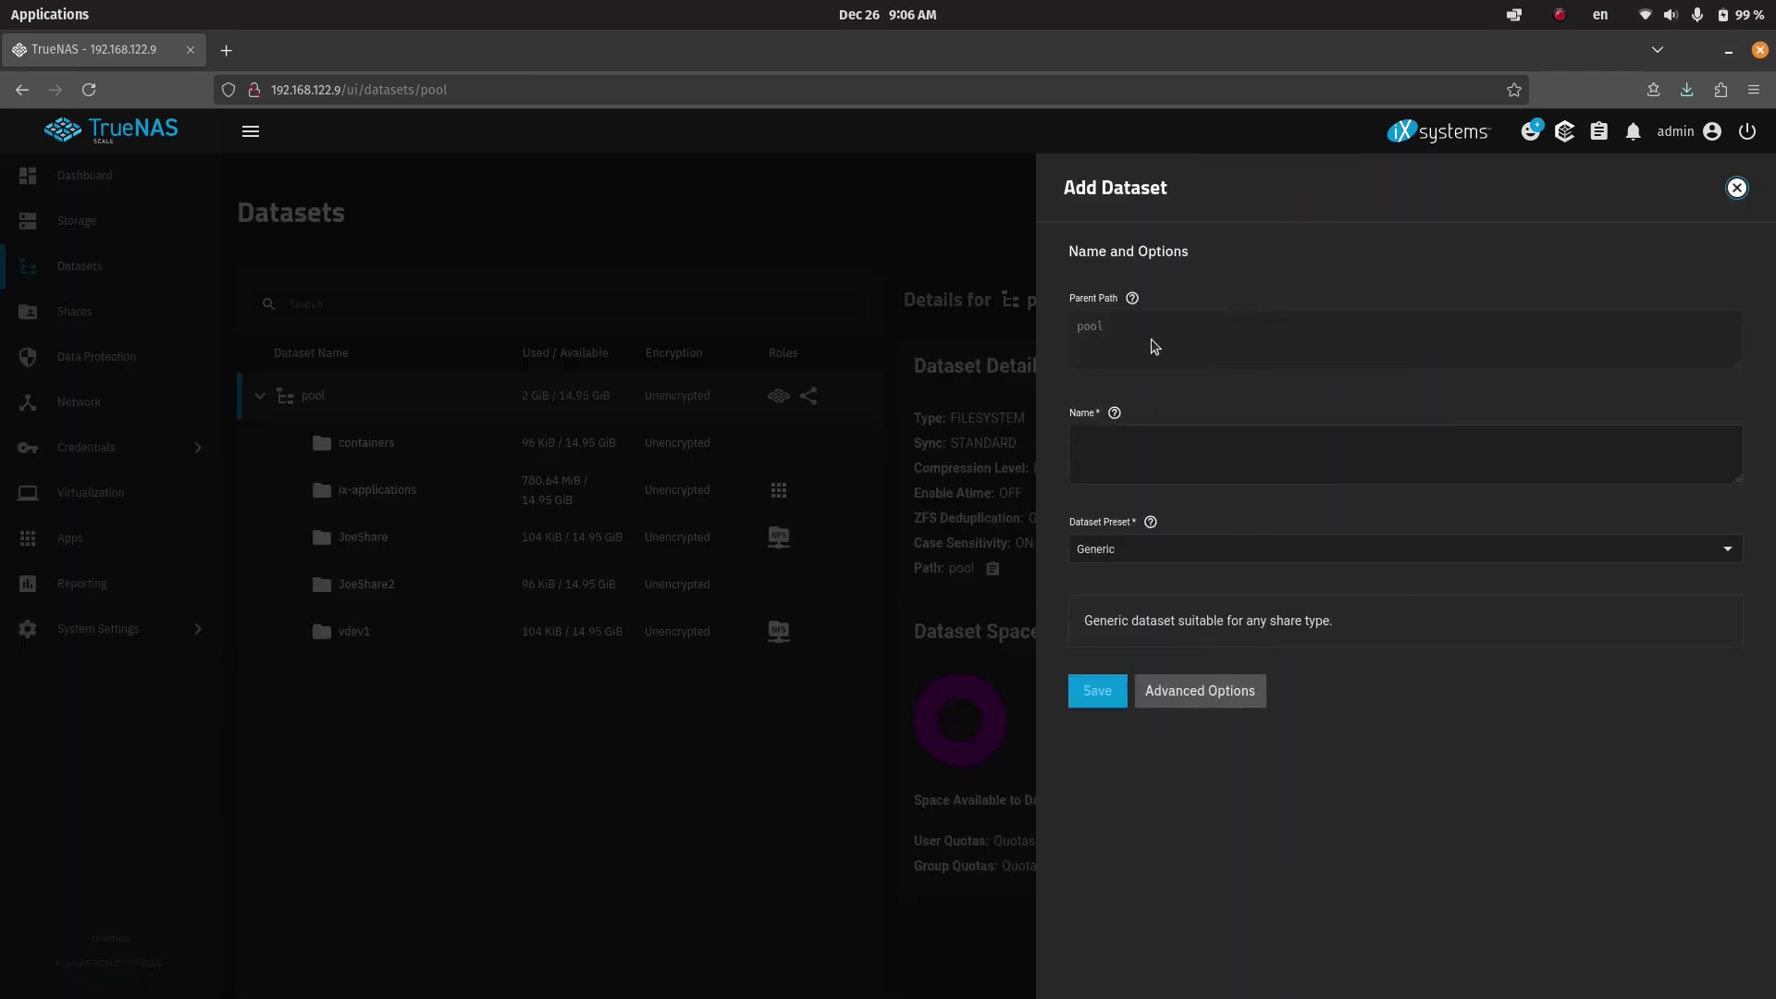
- Name the new dataset NFSshare, keep the Generic preset, and save it
click(1105, 444)
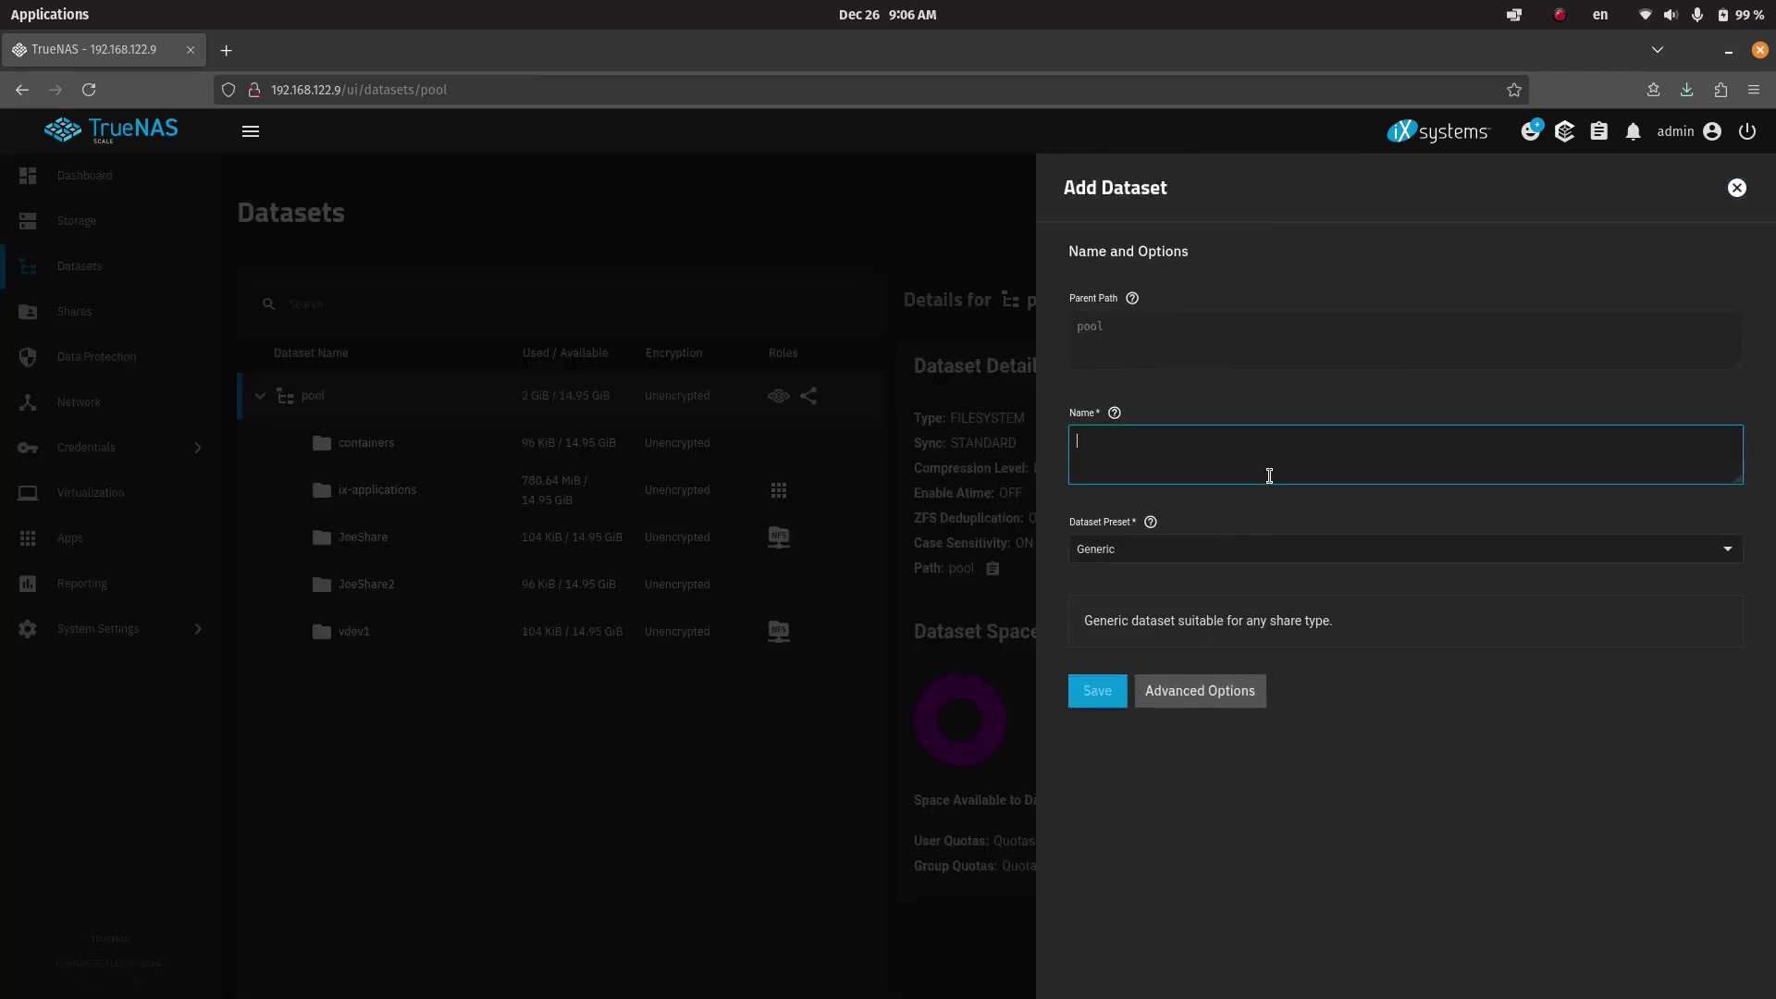
text(JoeShare)
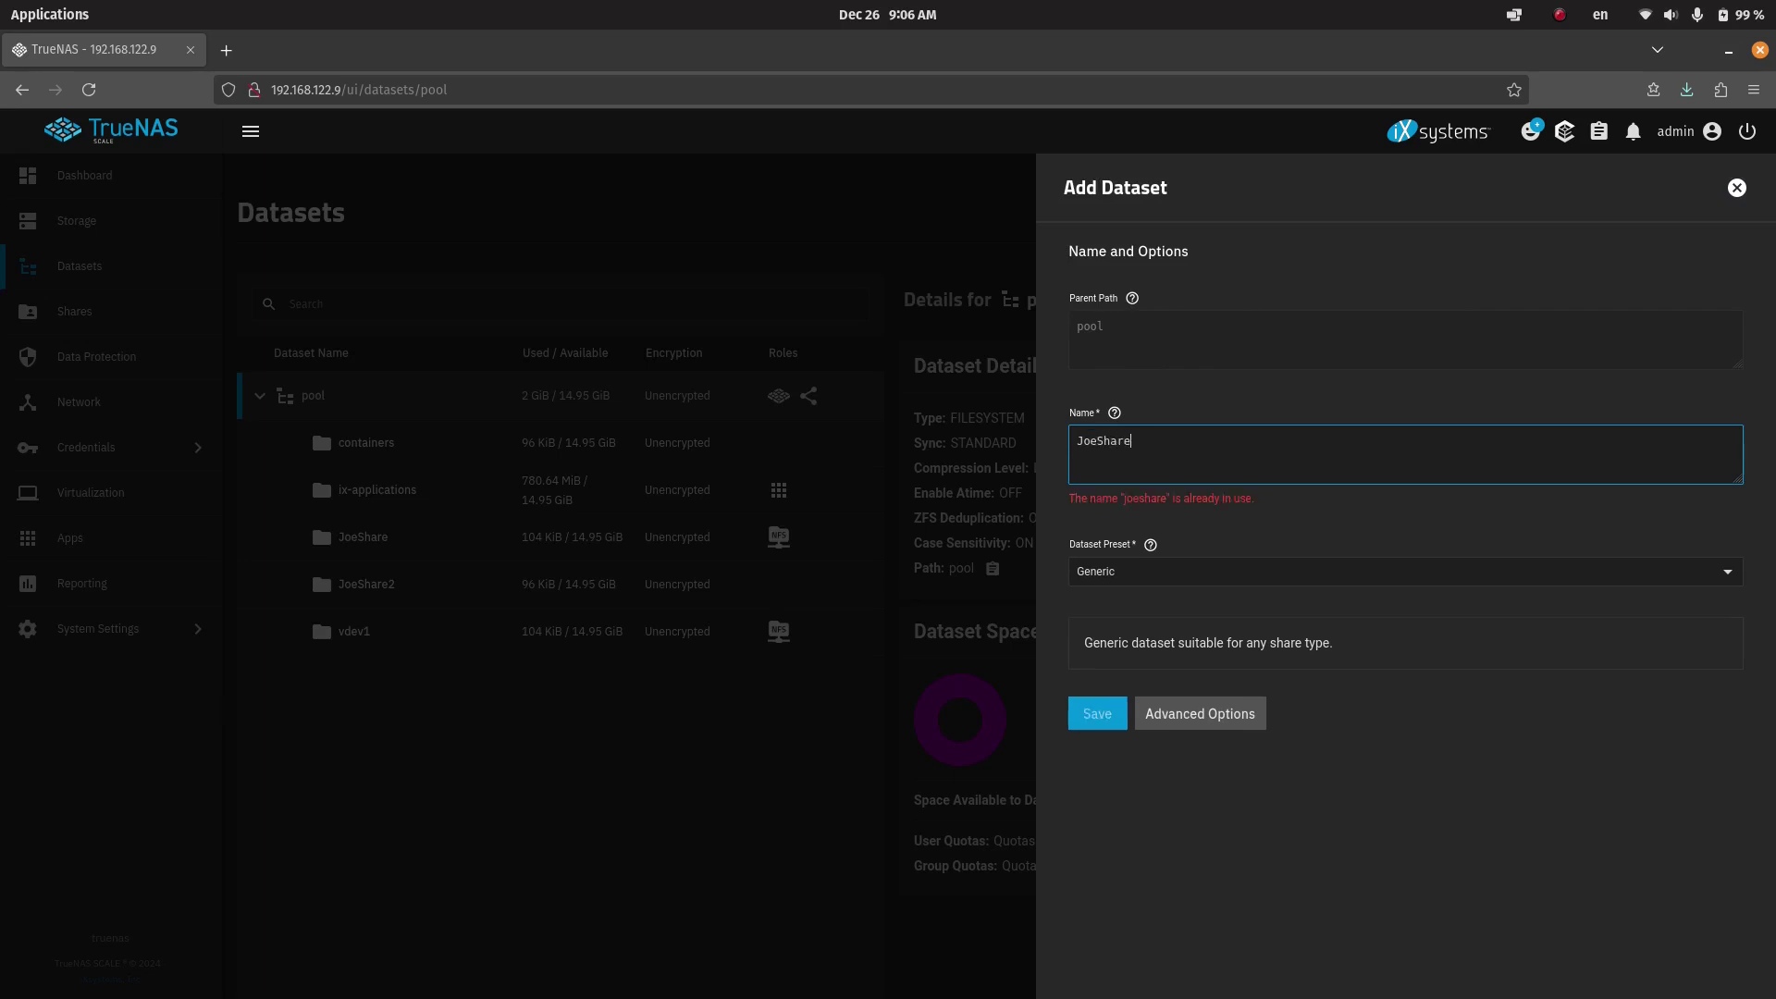
key(BackSpace)
key(BackSpace)
key(BackSpace)
text(NFSs)
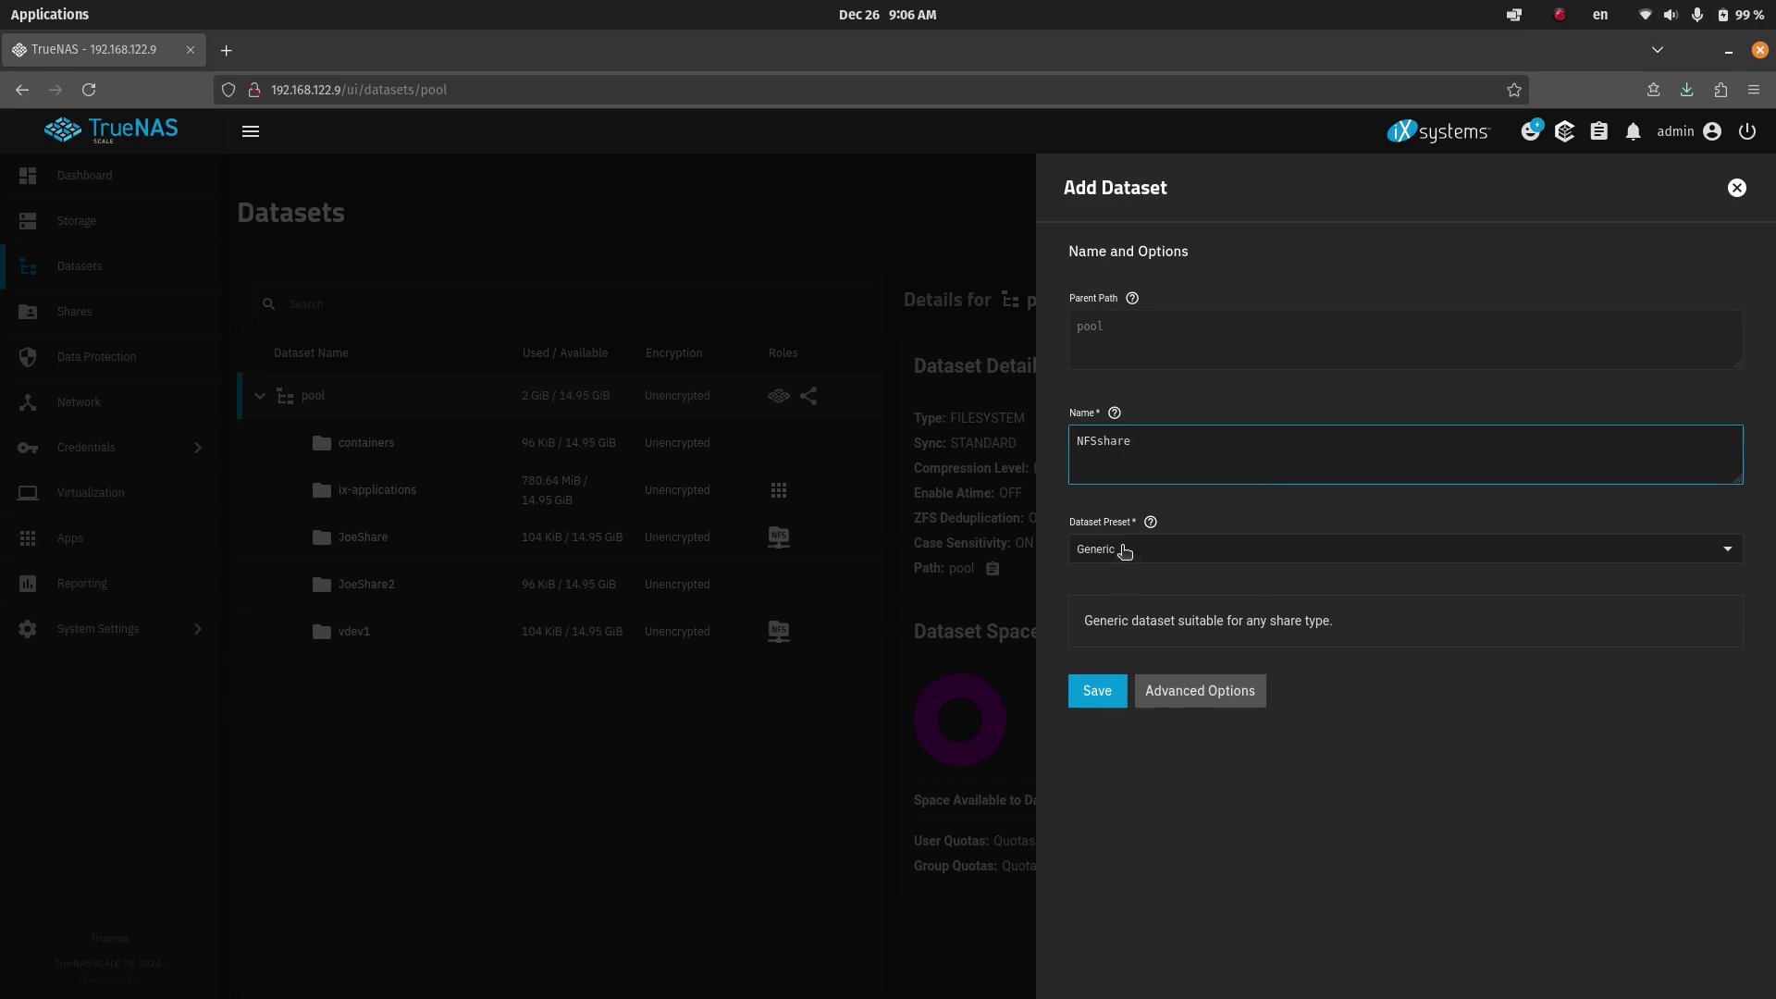
click(1124, 552)
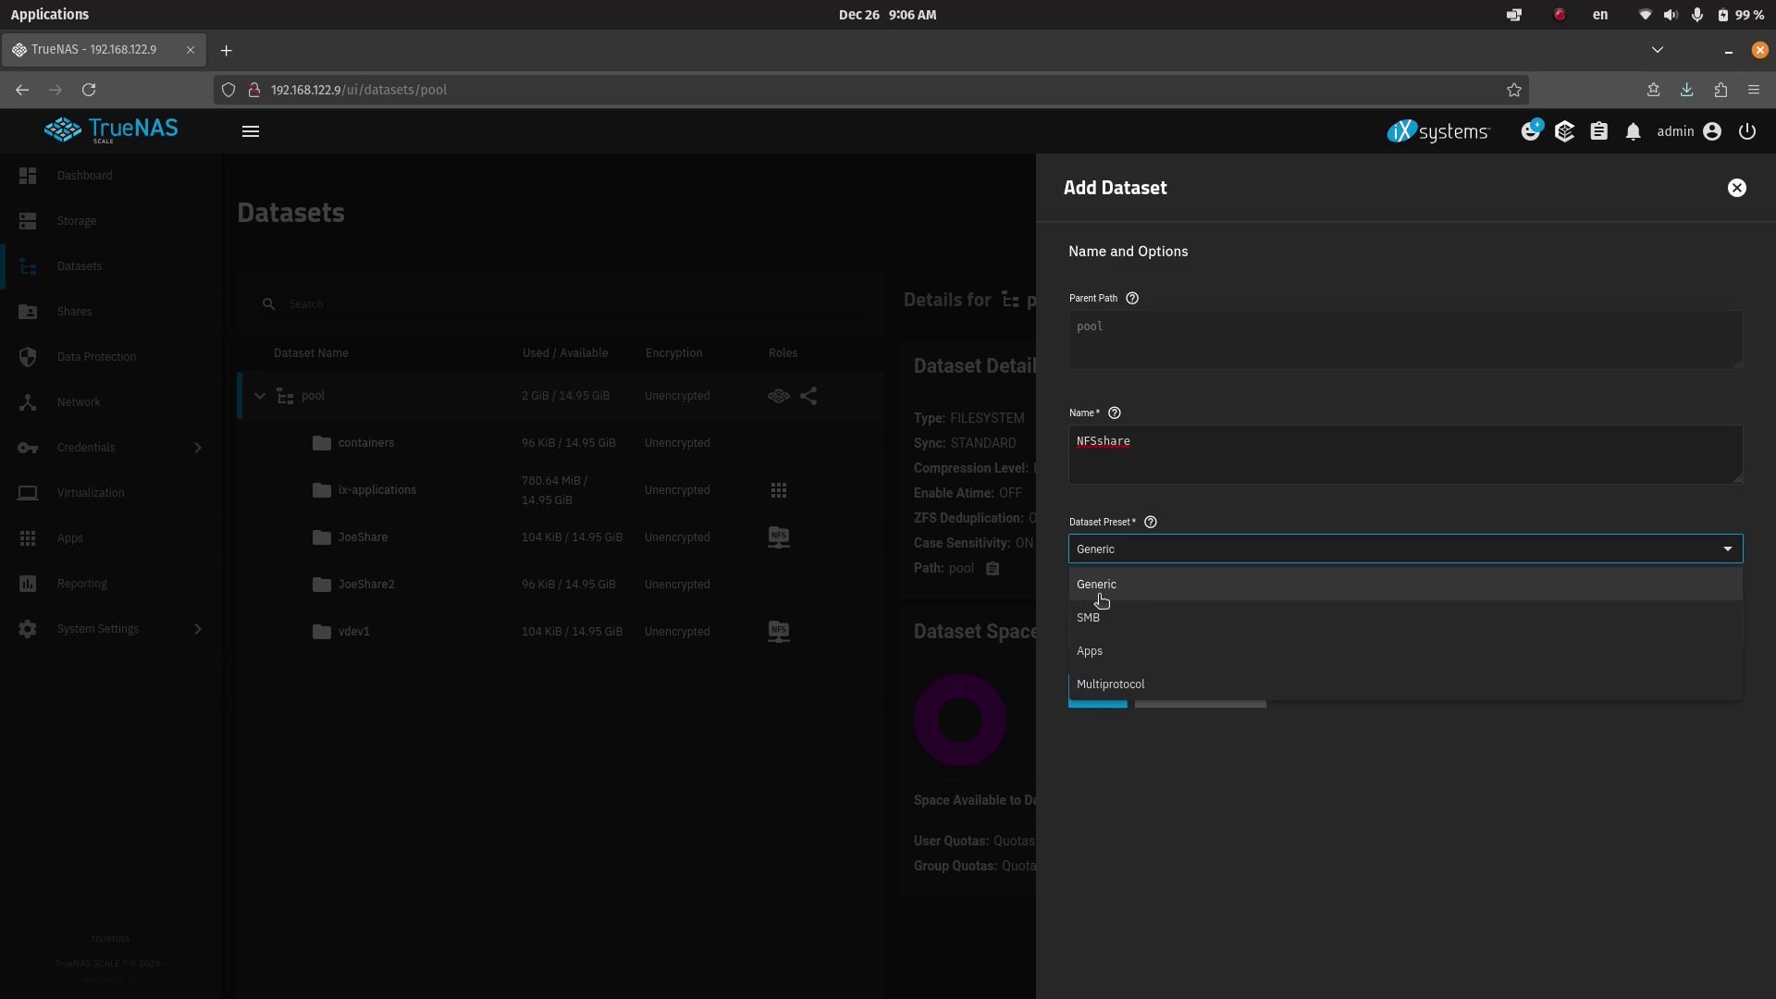
click(1106, 626)
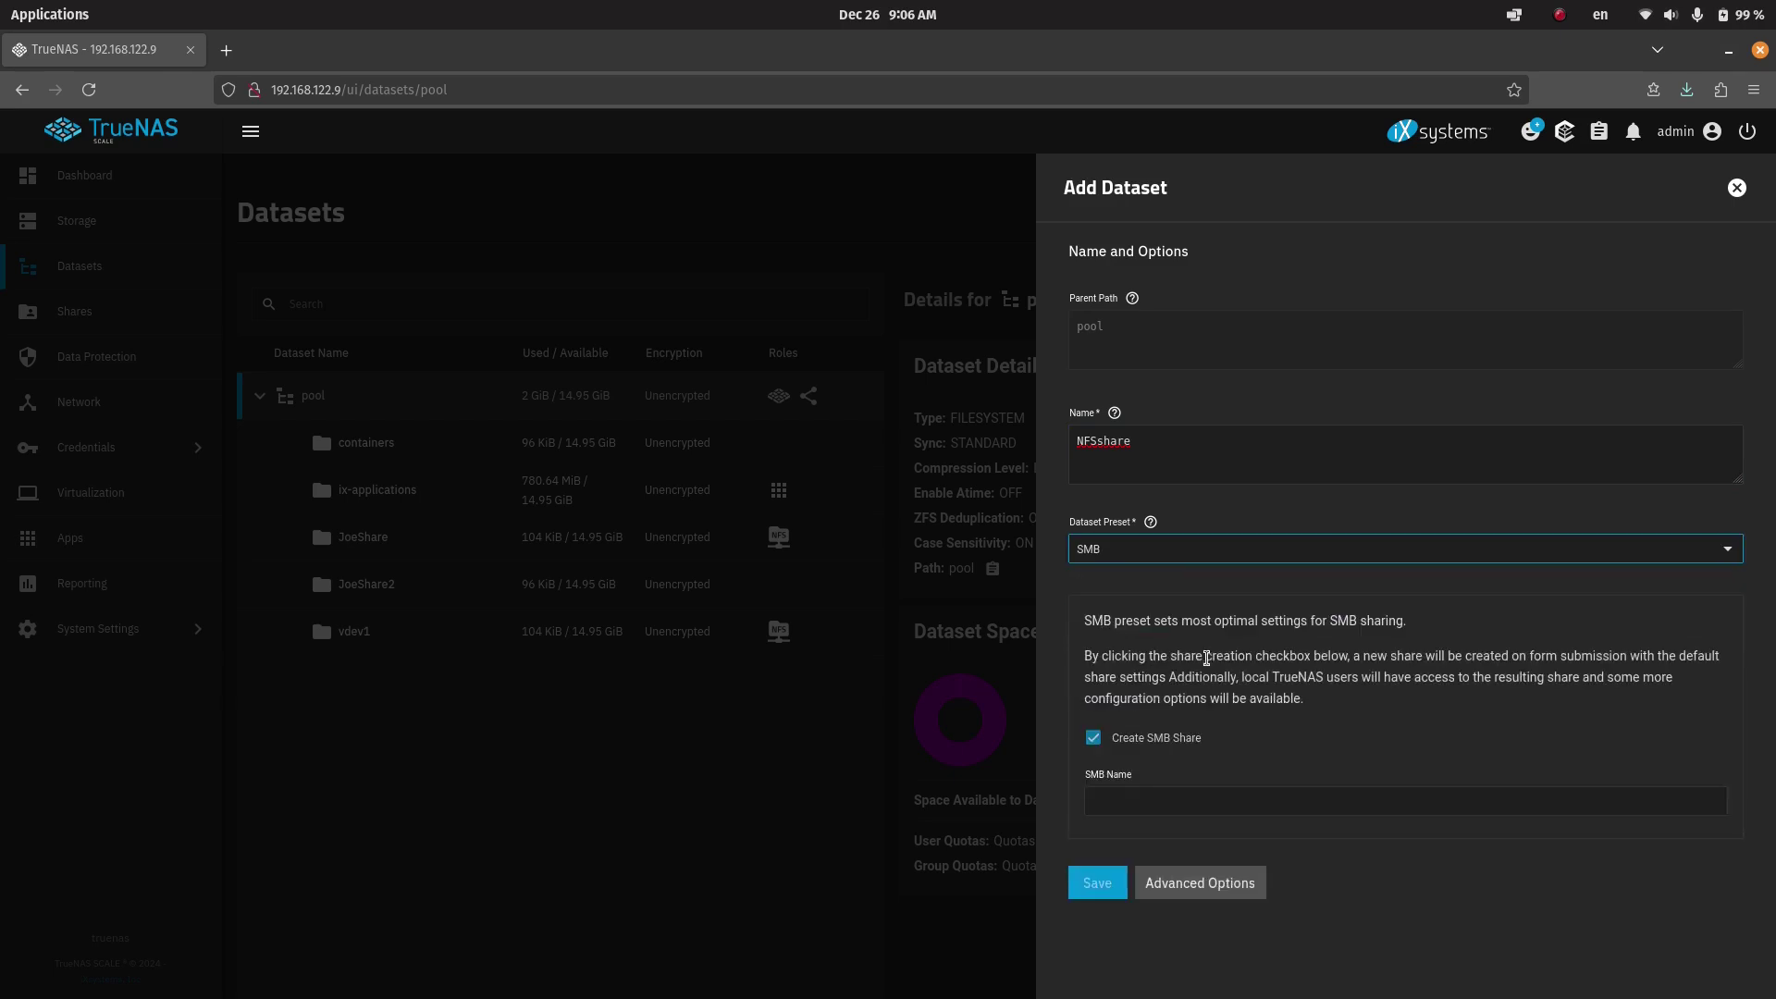
click(1136, 550)
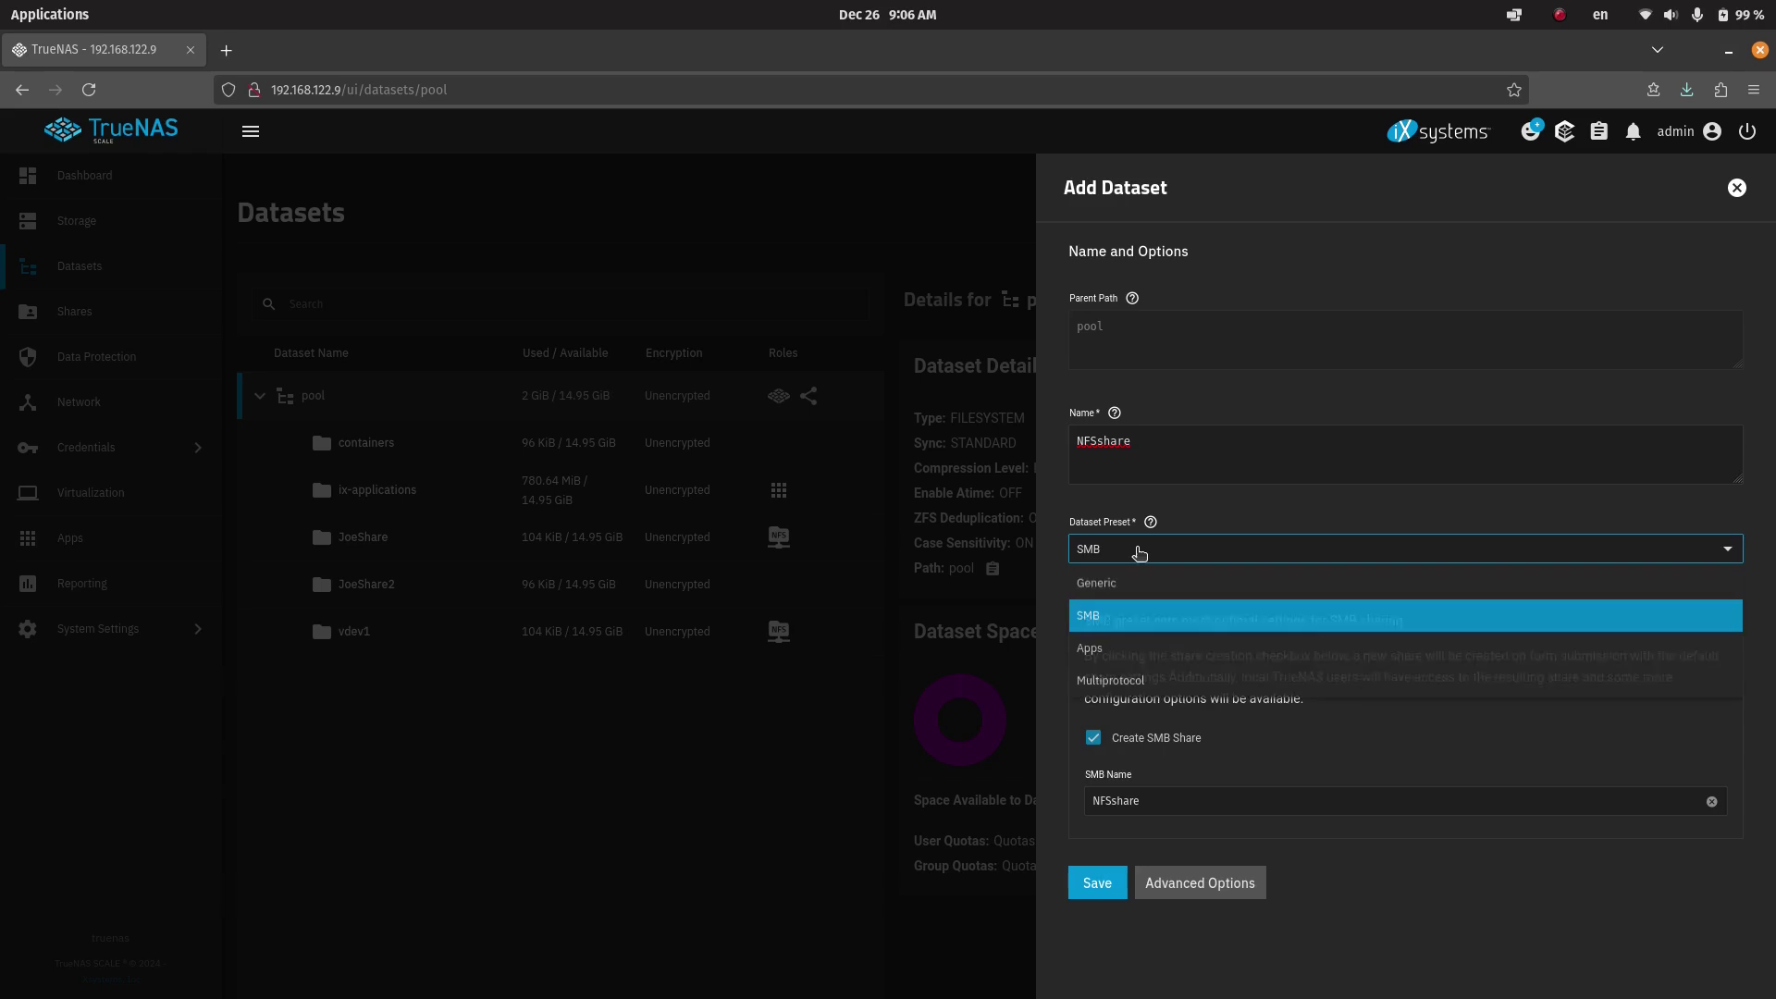
click(1131, 582)
click(1099, 691)
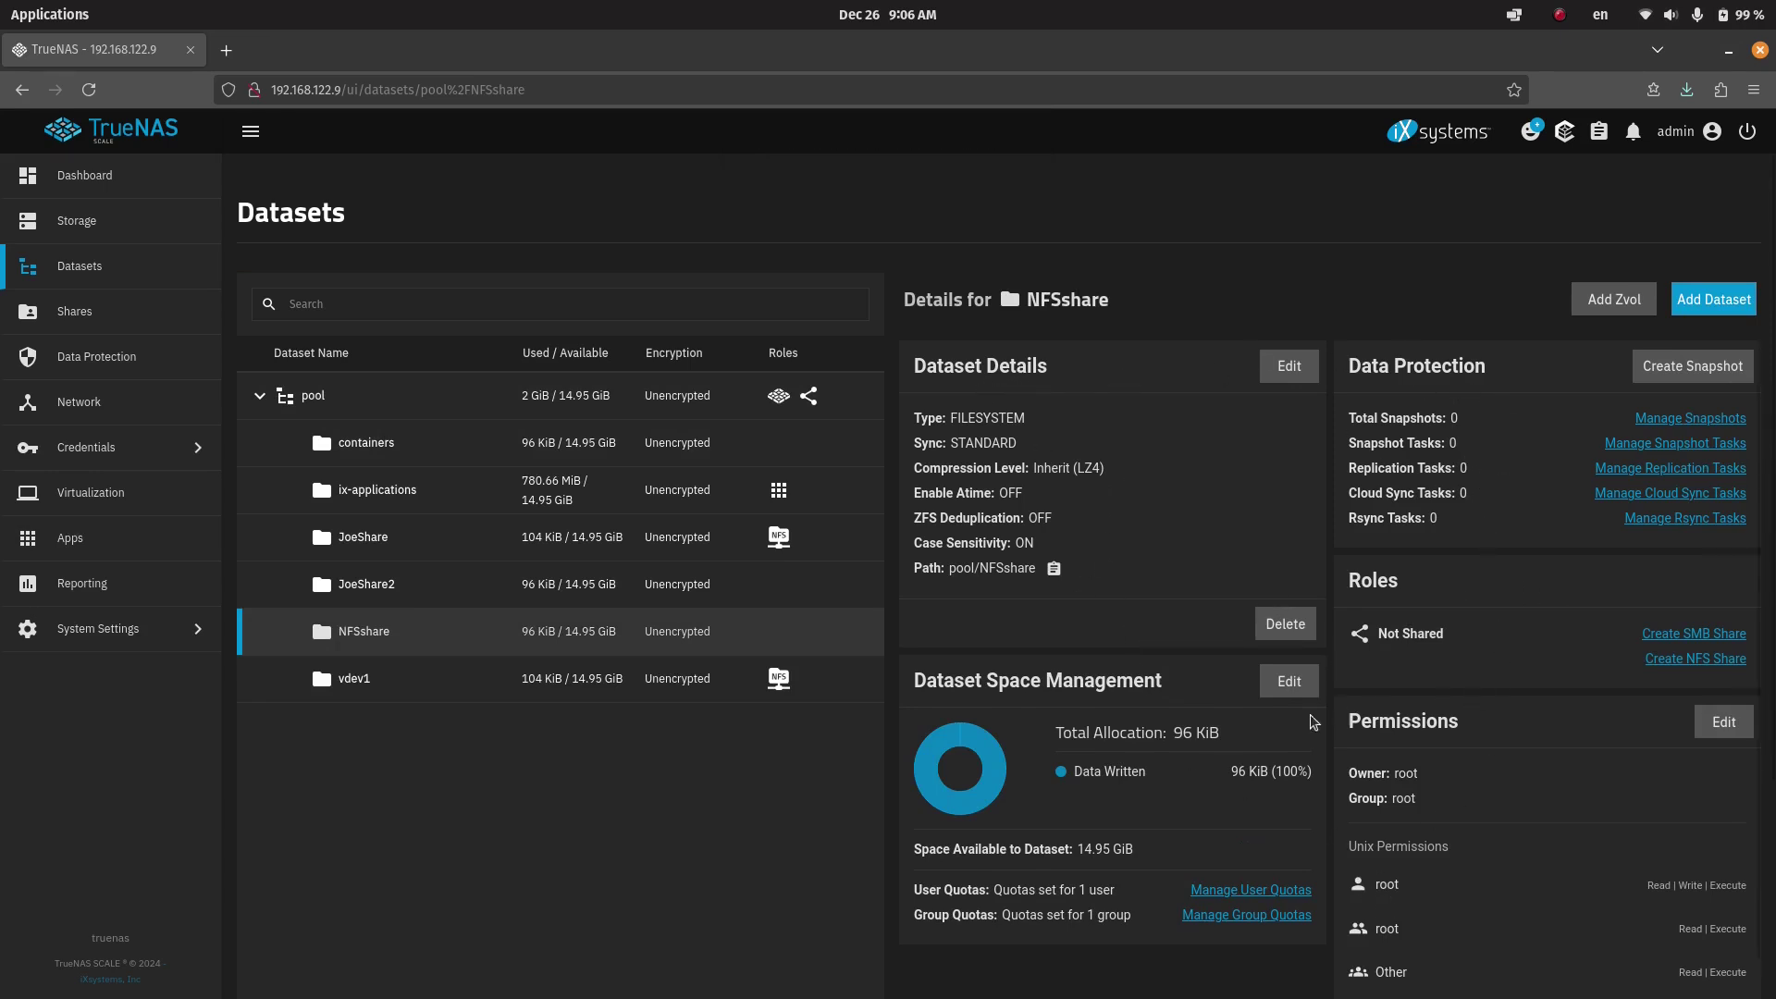
- Open the Unix Permissions Editor for /mnt/pool/NFSshare, showing root as user and group
scroll(1554, 589, down, 1)
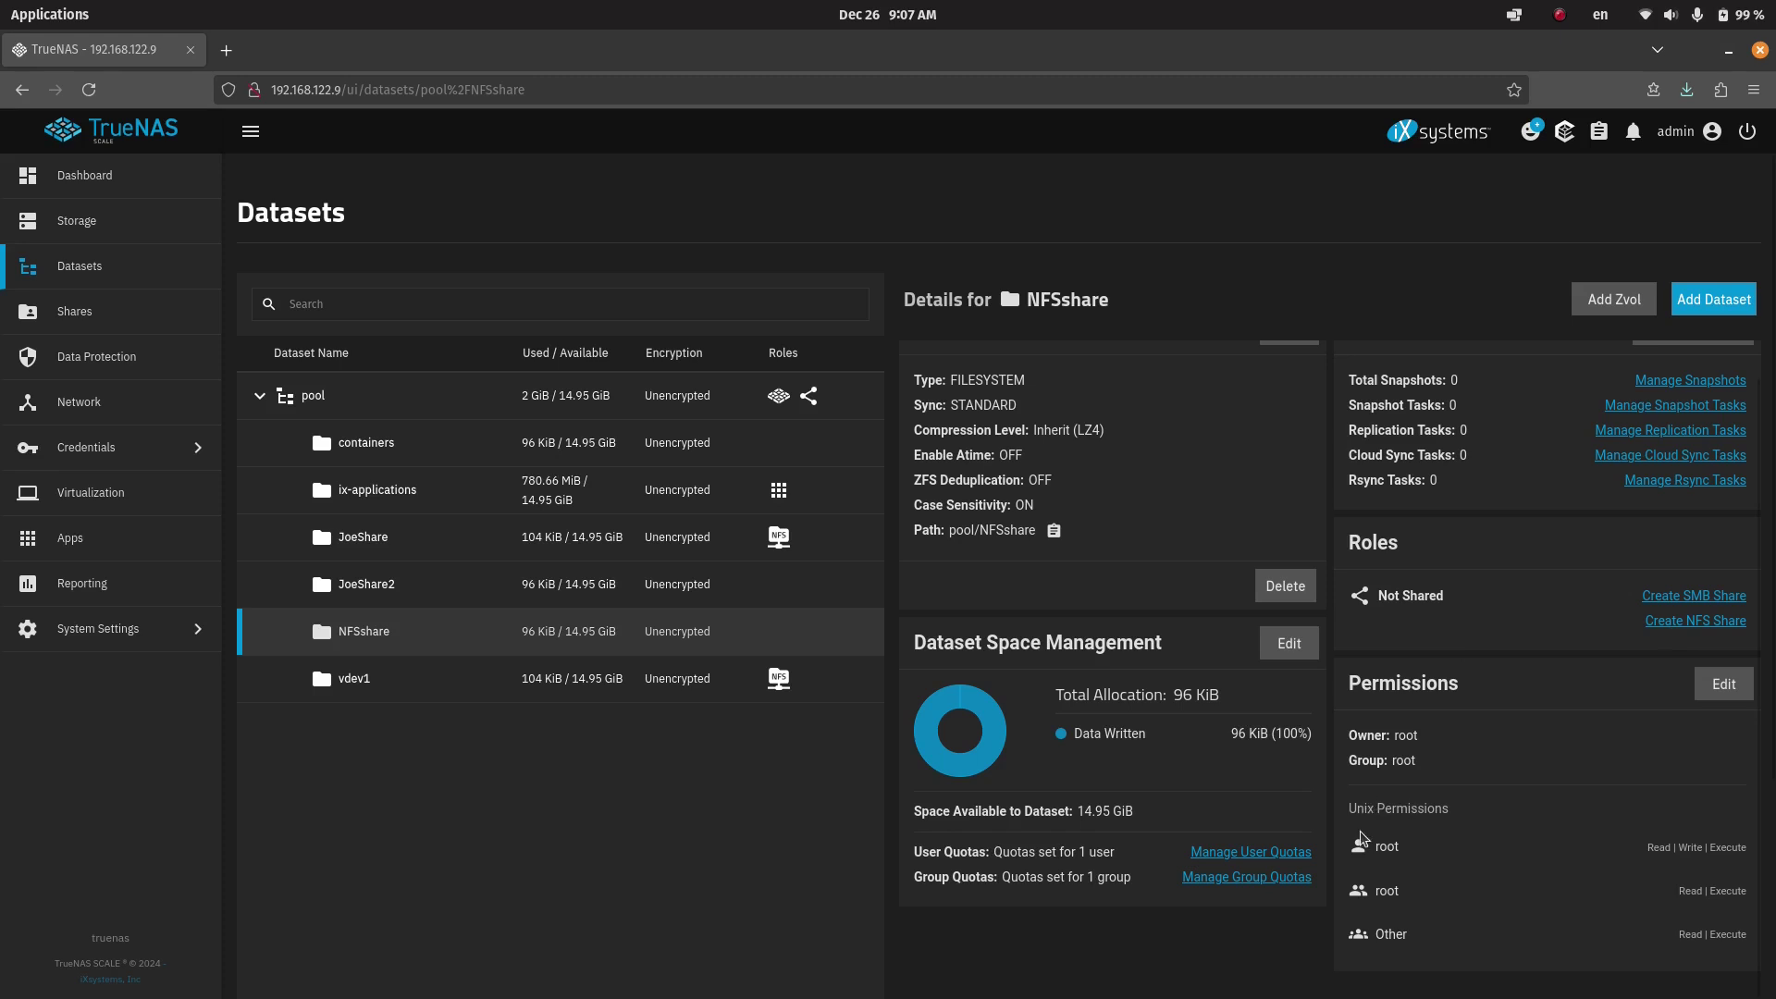
click(1724, 684)
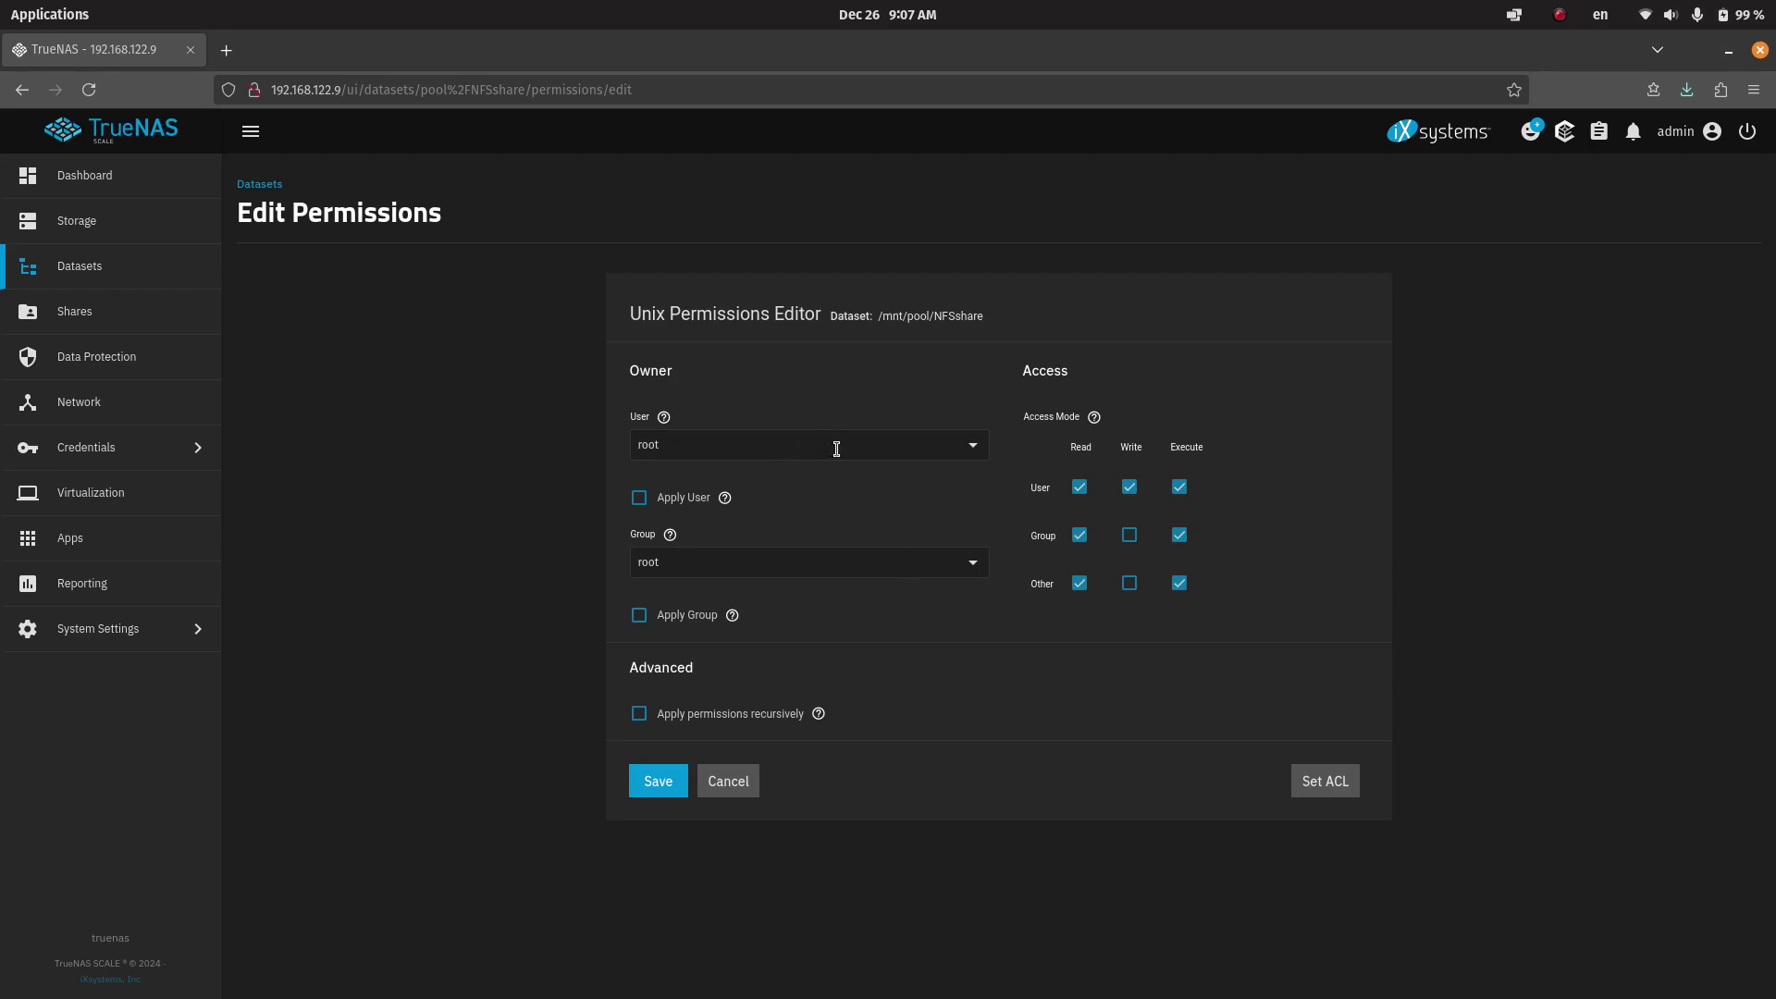
- Pick the regular local user and its group as owners, then cancel, leaving root ownership
click(972, 445)
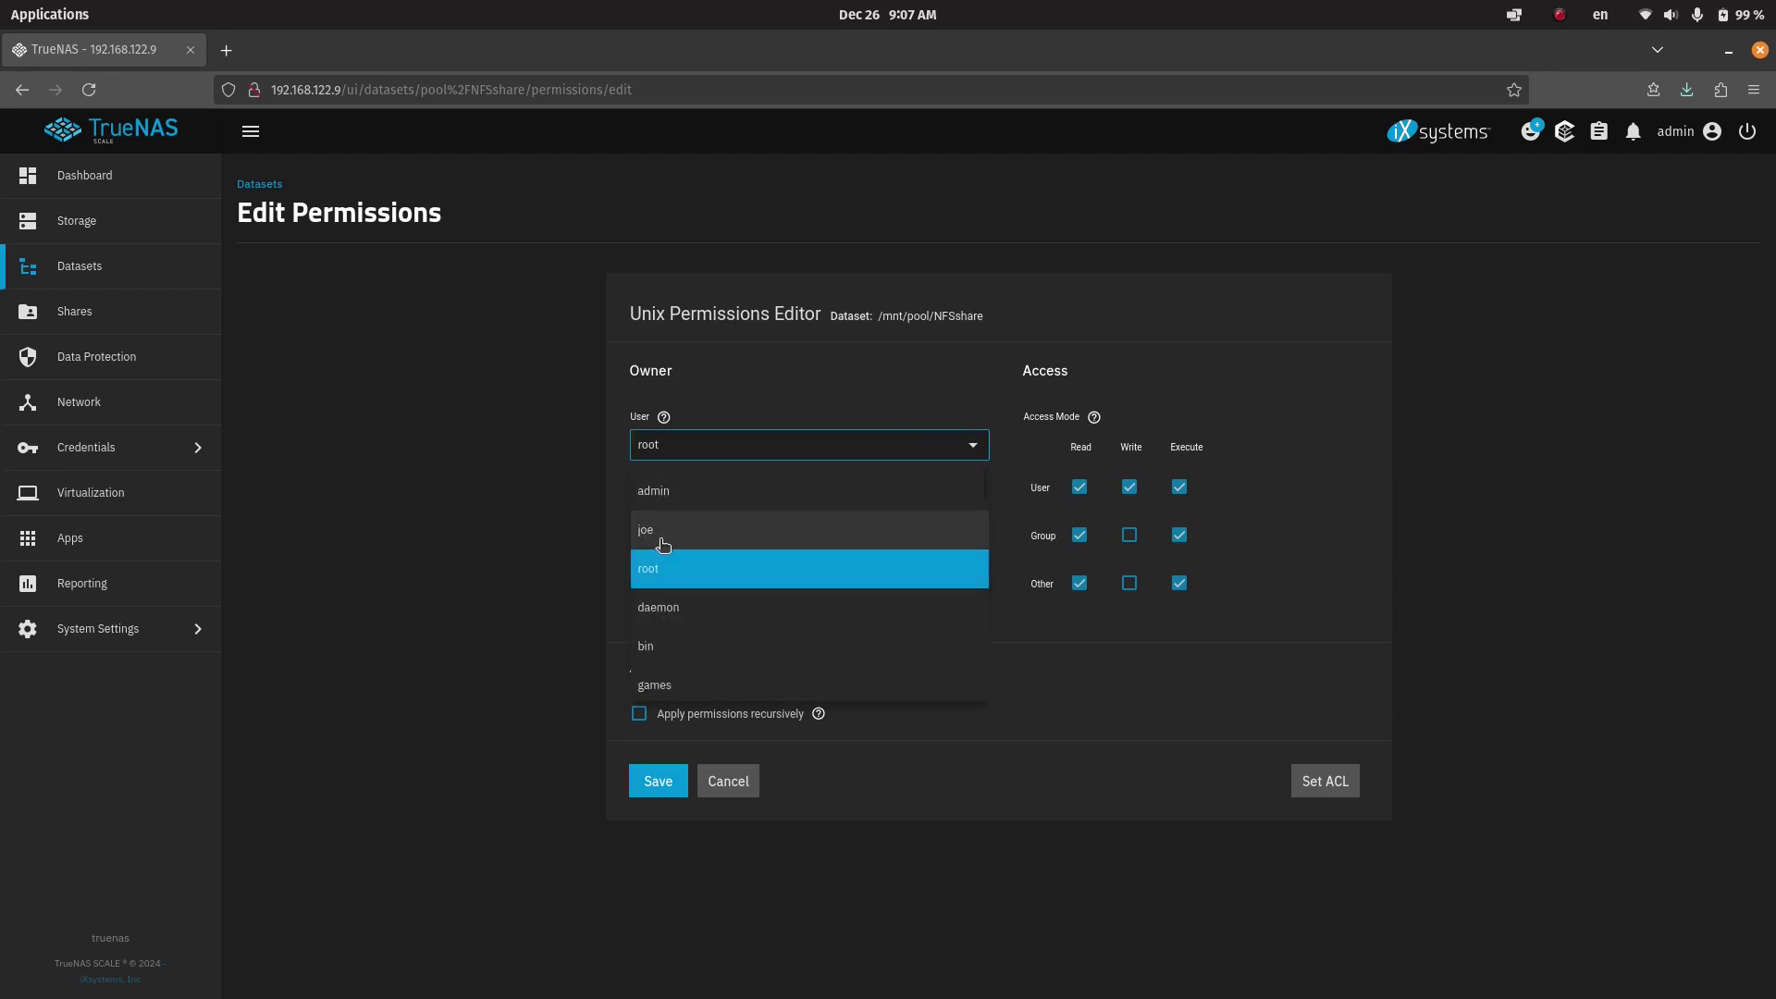
click(662, 541)
click(974, 561)
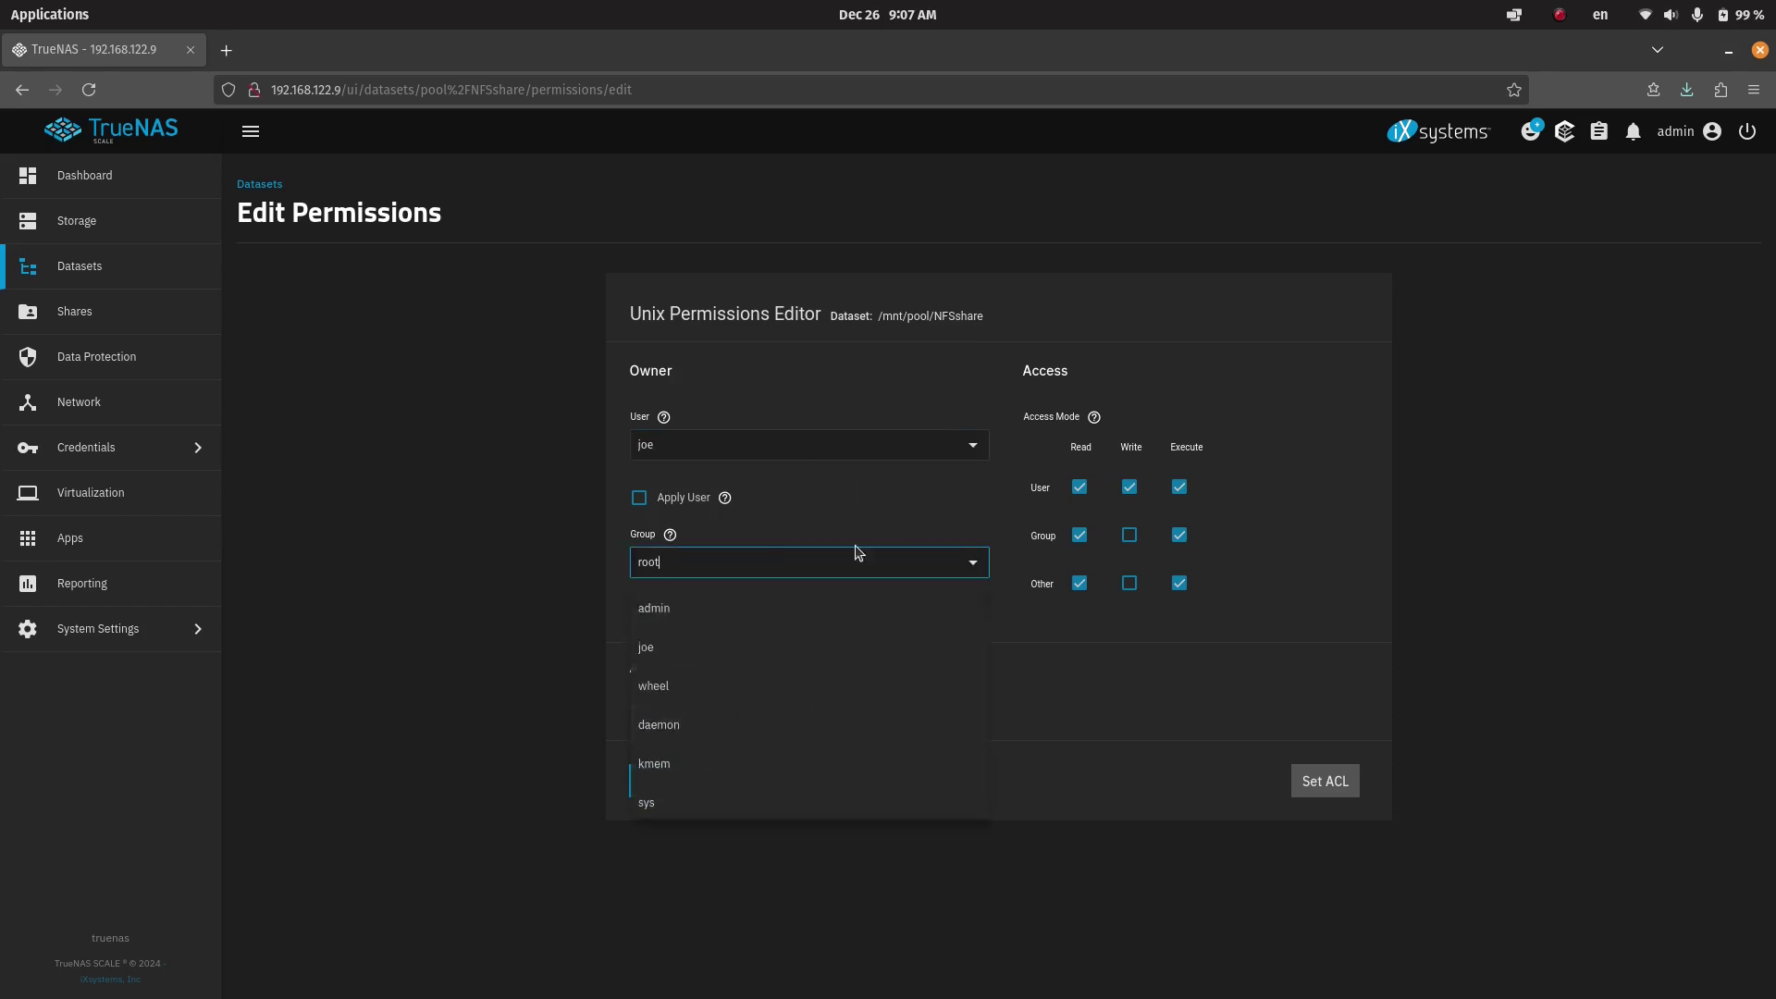
click(649, 647)
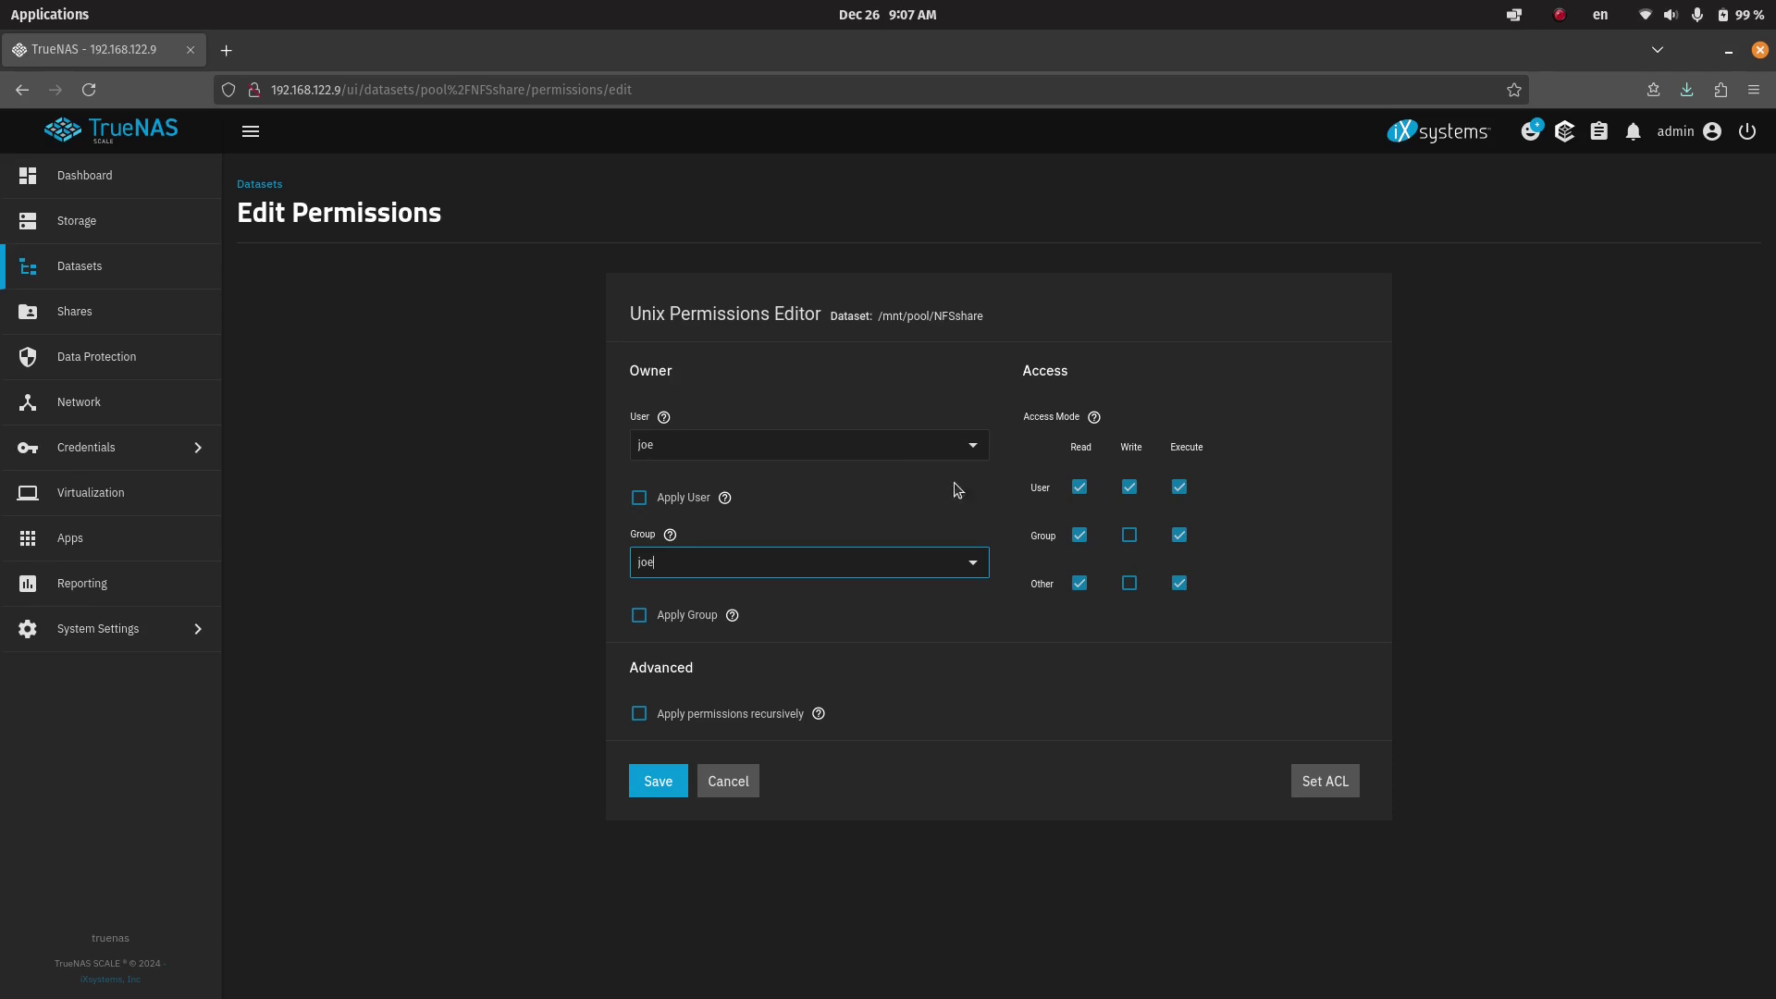
click(728, 780)
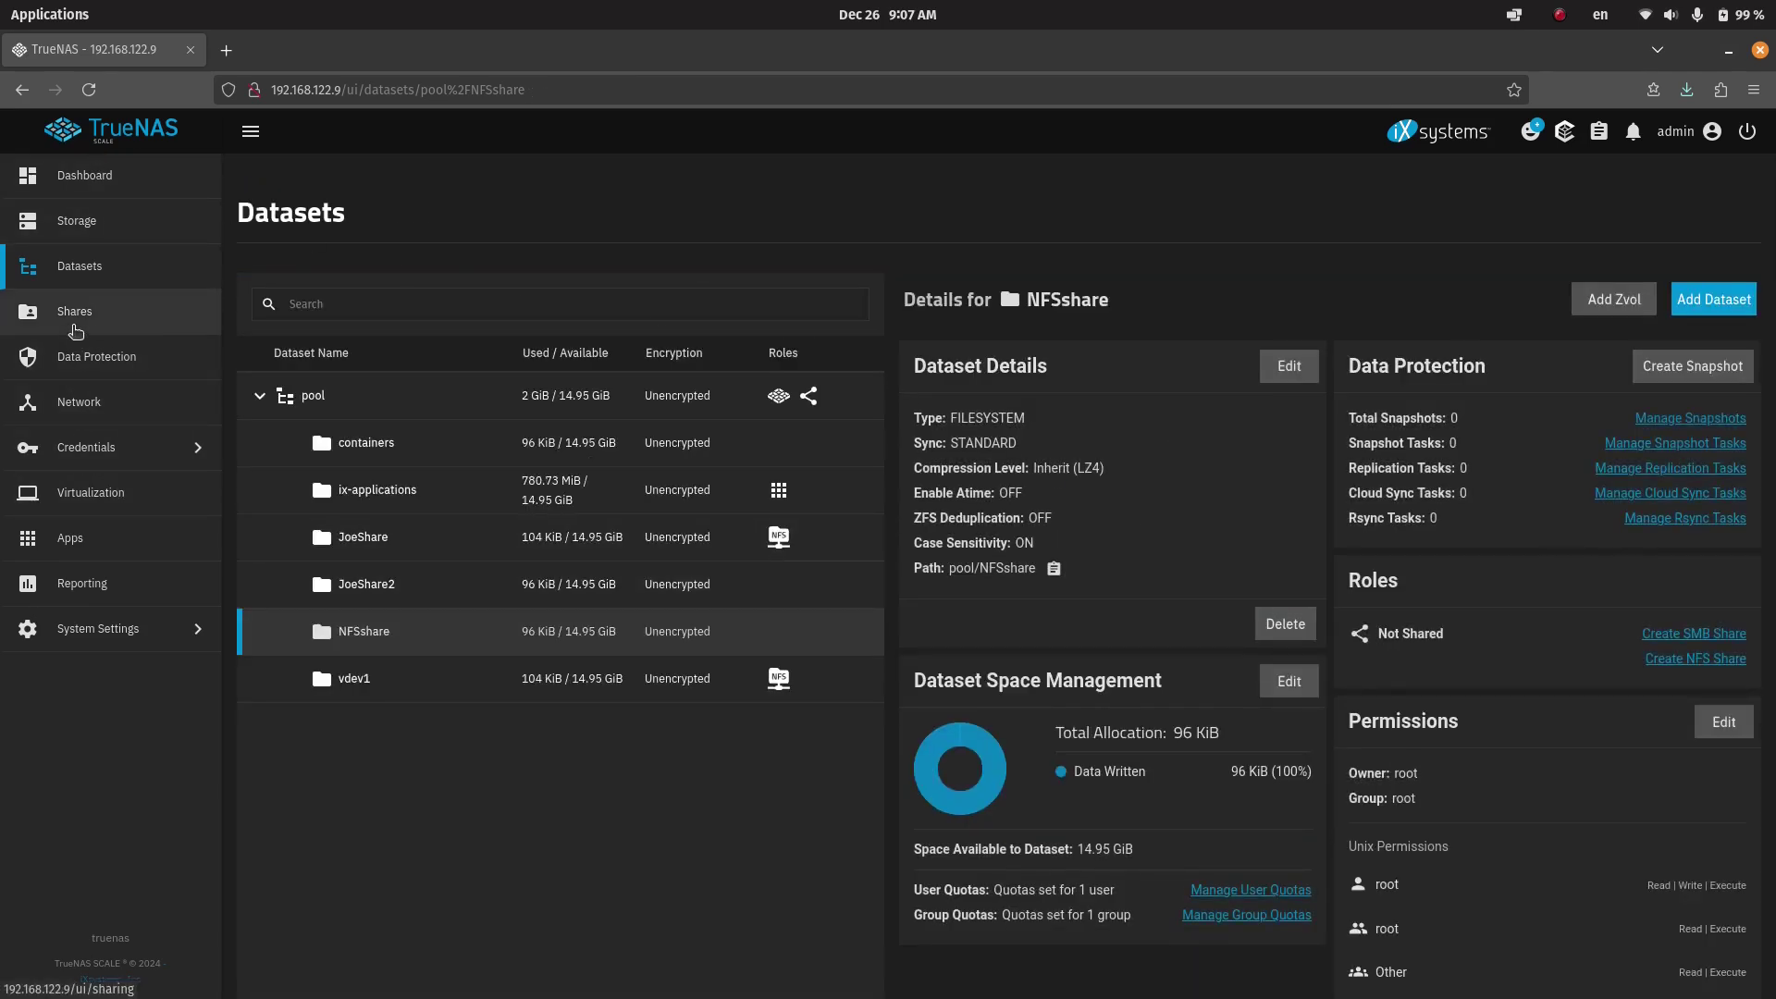
- Open Credentials > Local Users and view the regular user's UID 1000 and GID 3000
click(130, 448)
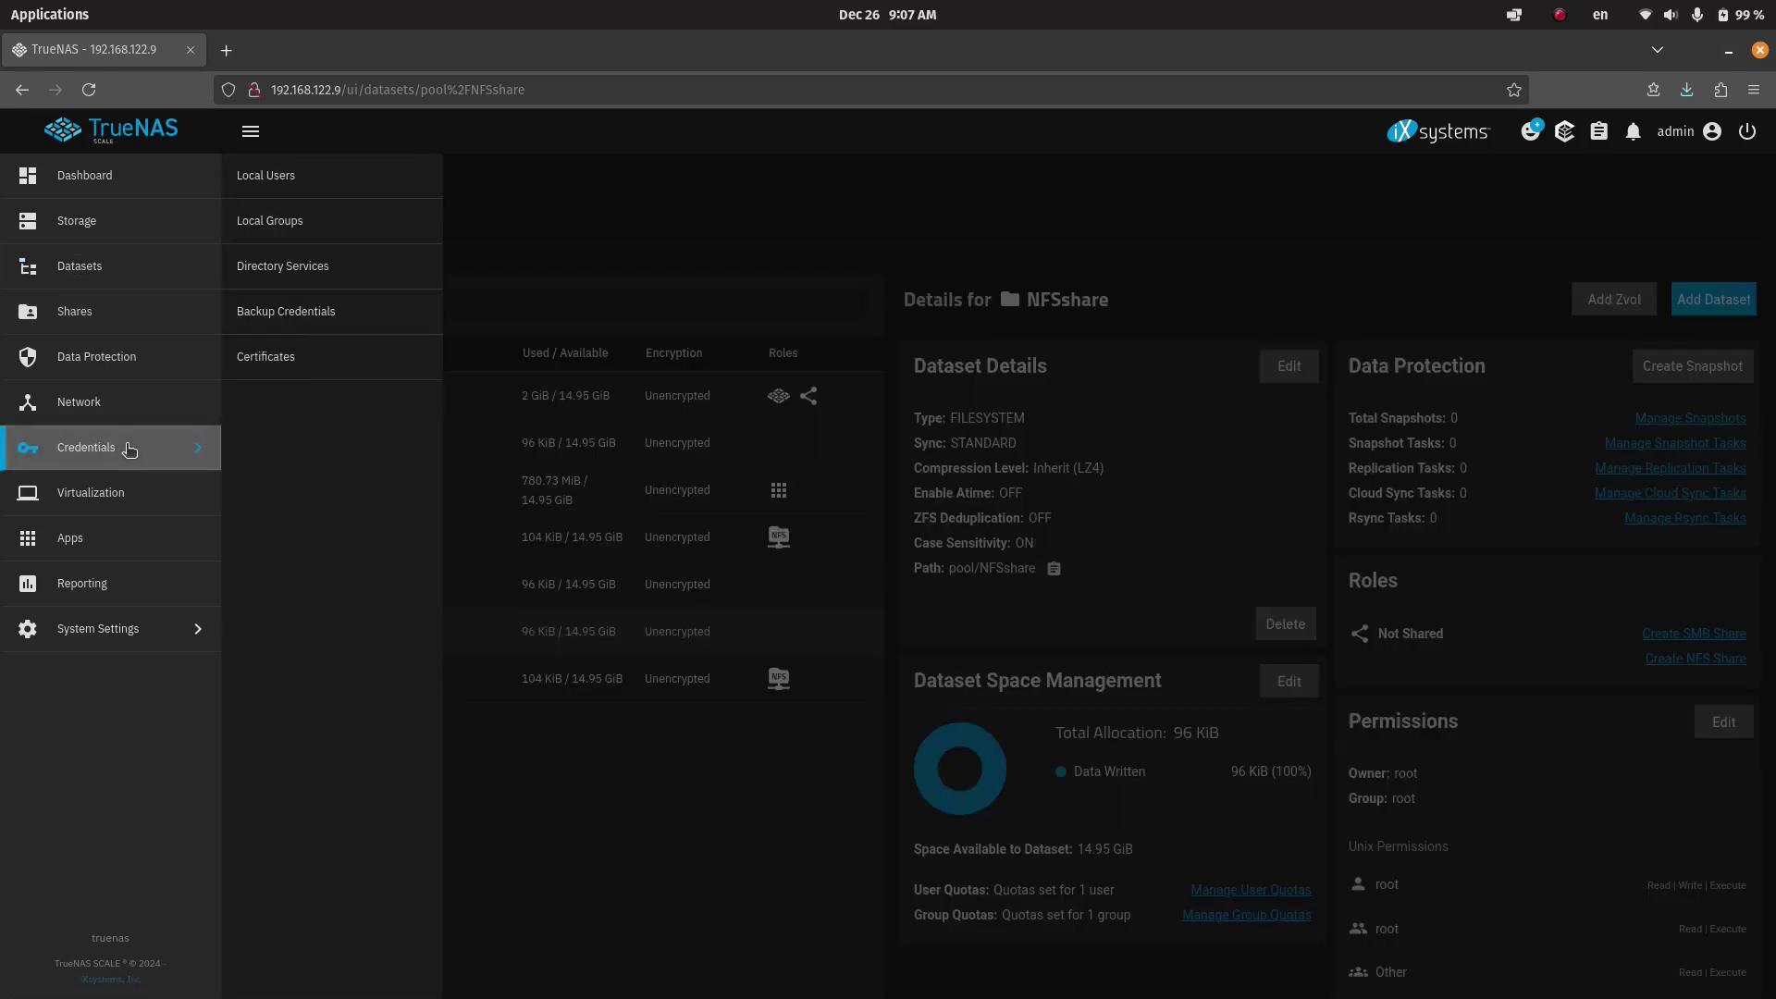
click(285, 178)
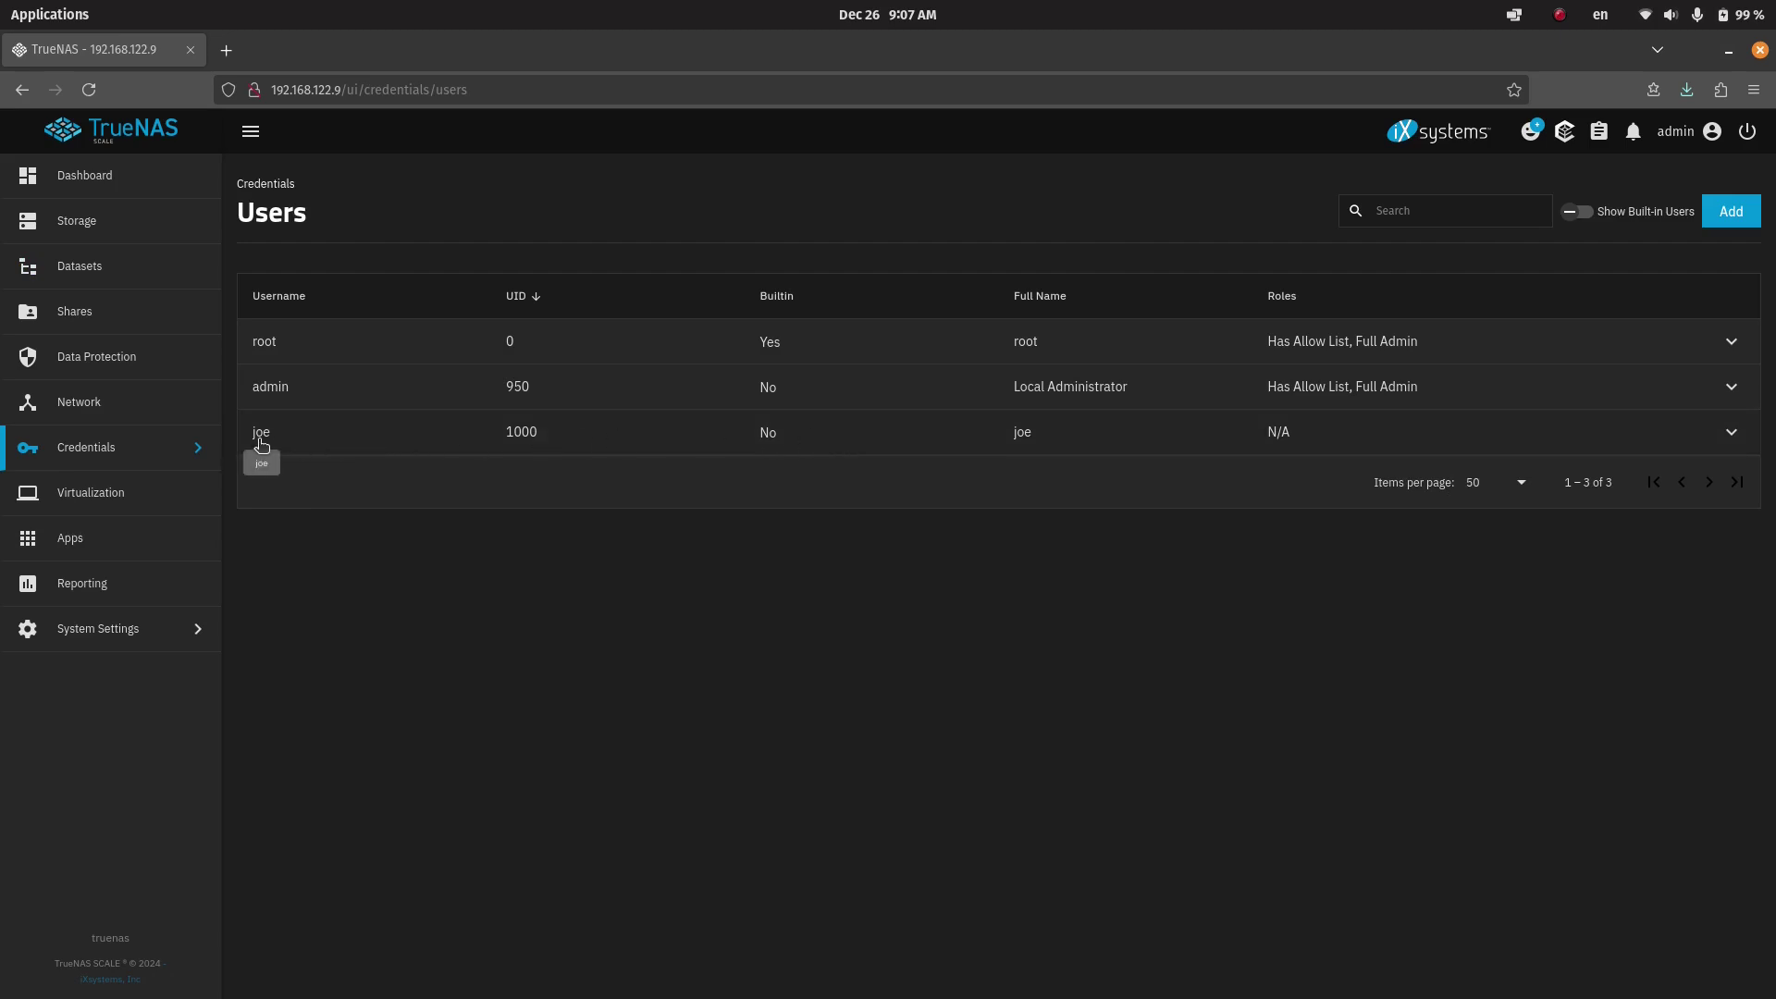
drag(507, 435, 543, 437)
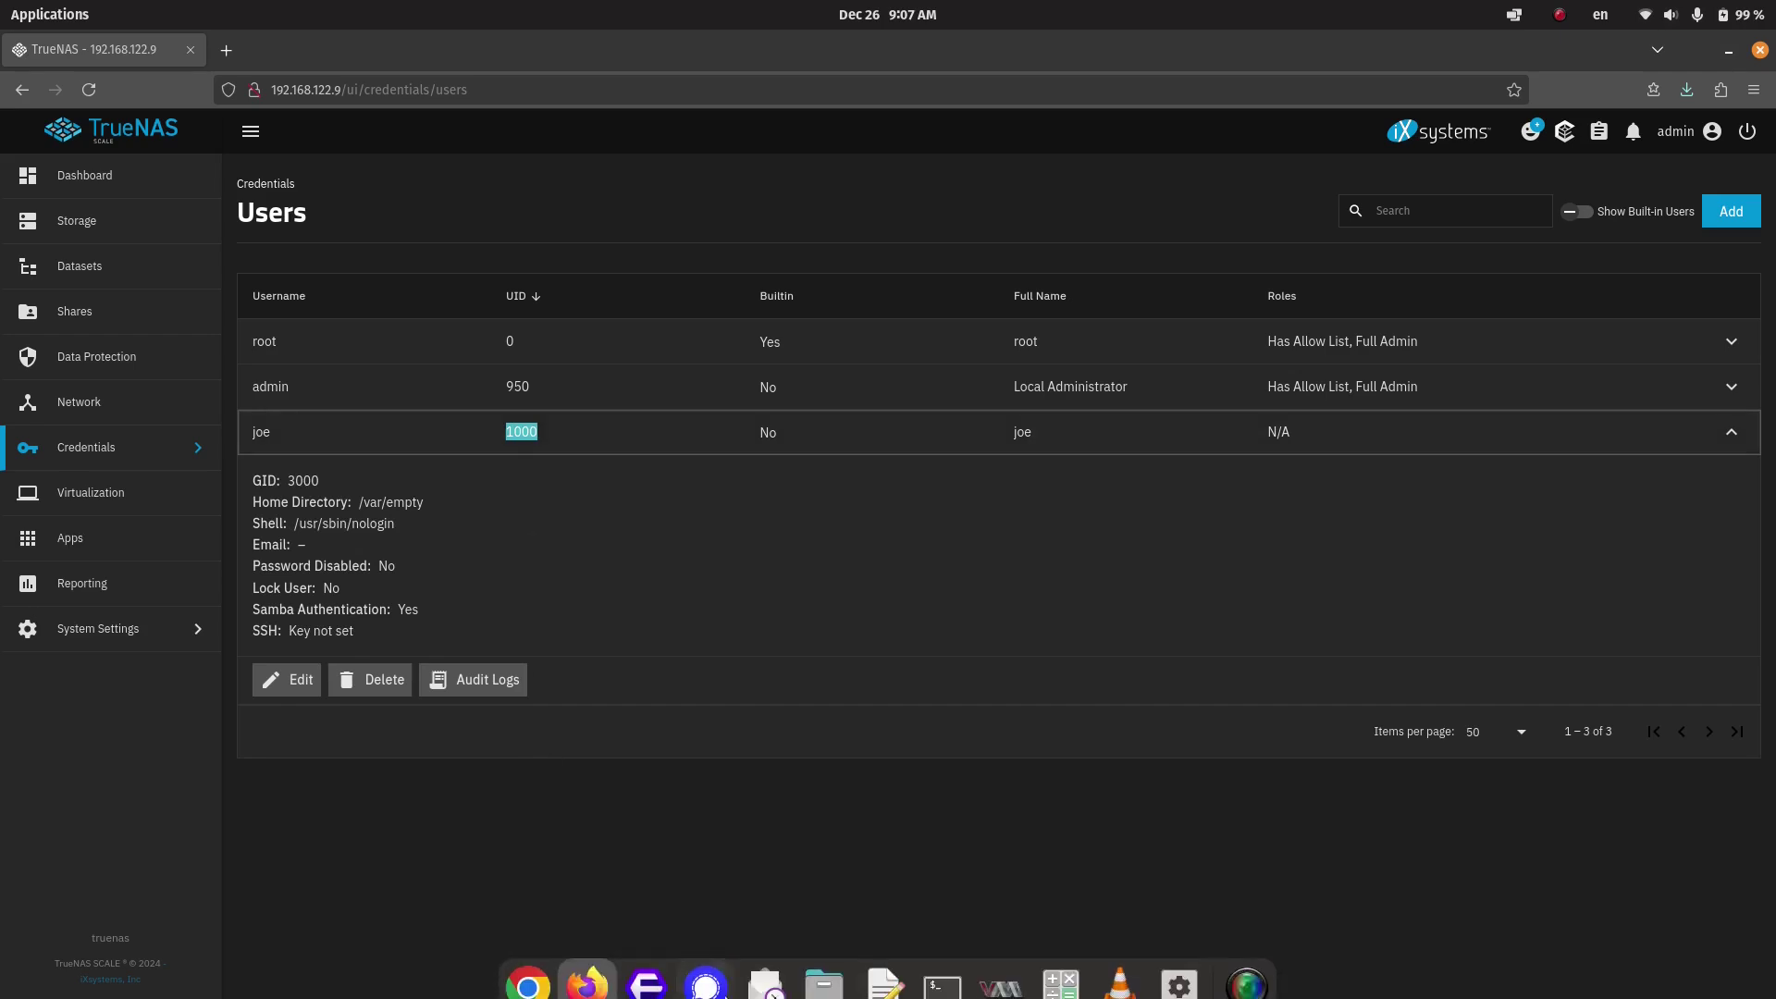
click(943, 967)
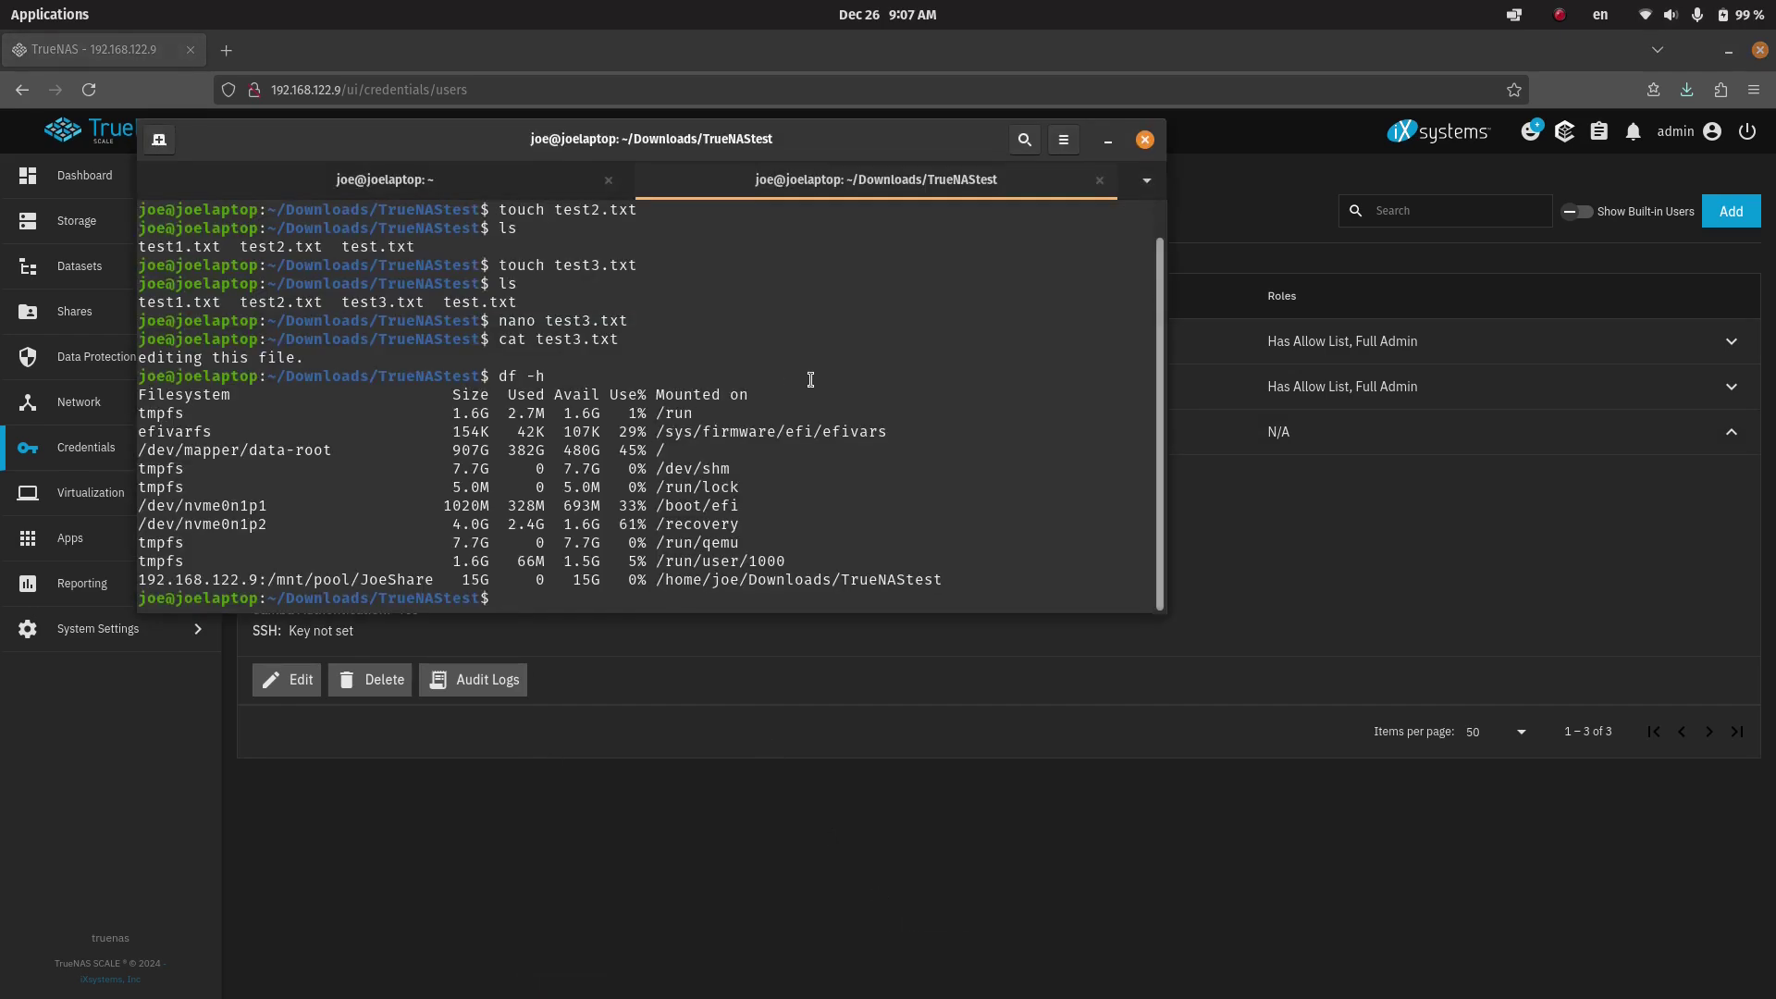
text(cat /etc/passwd)
key(Return)
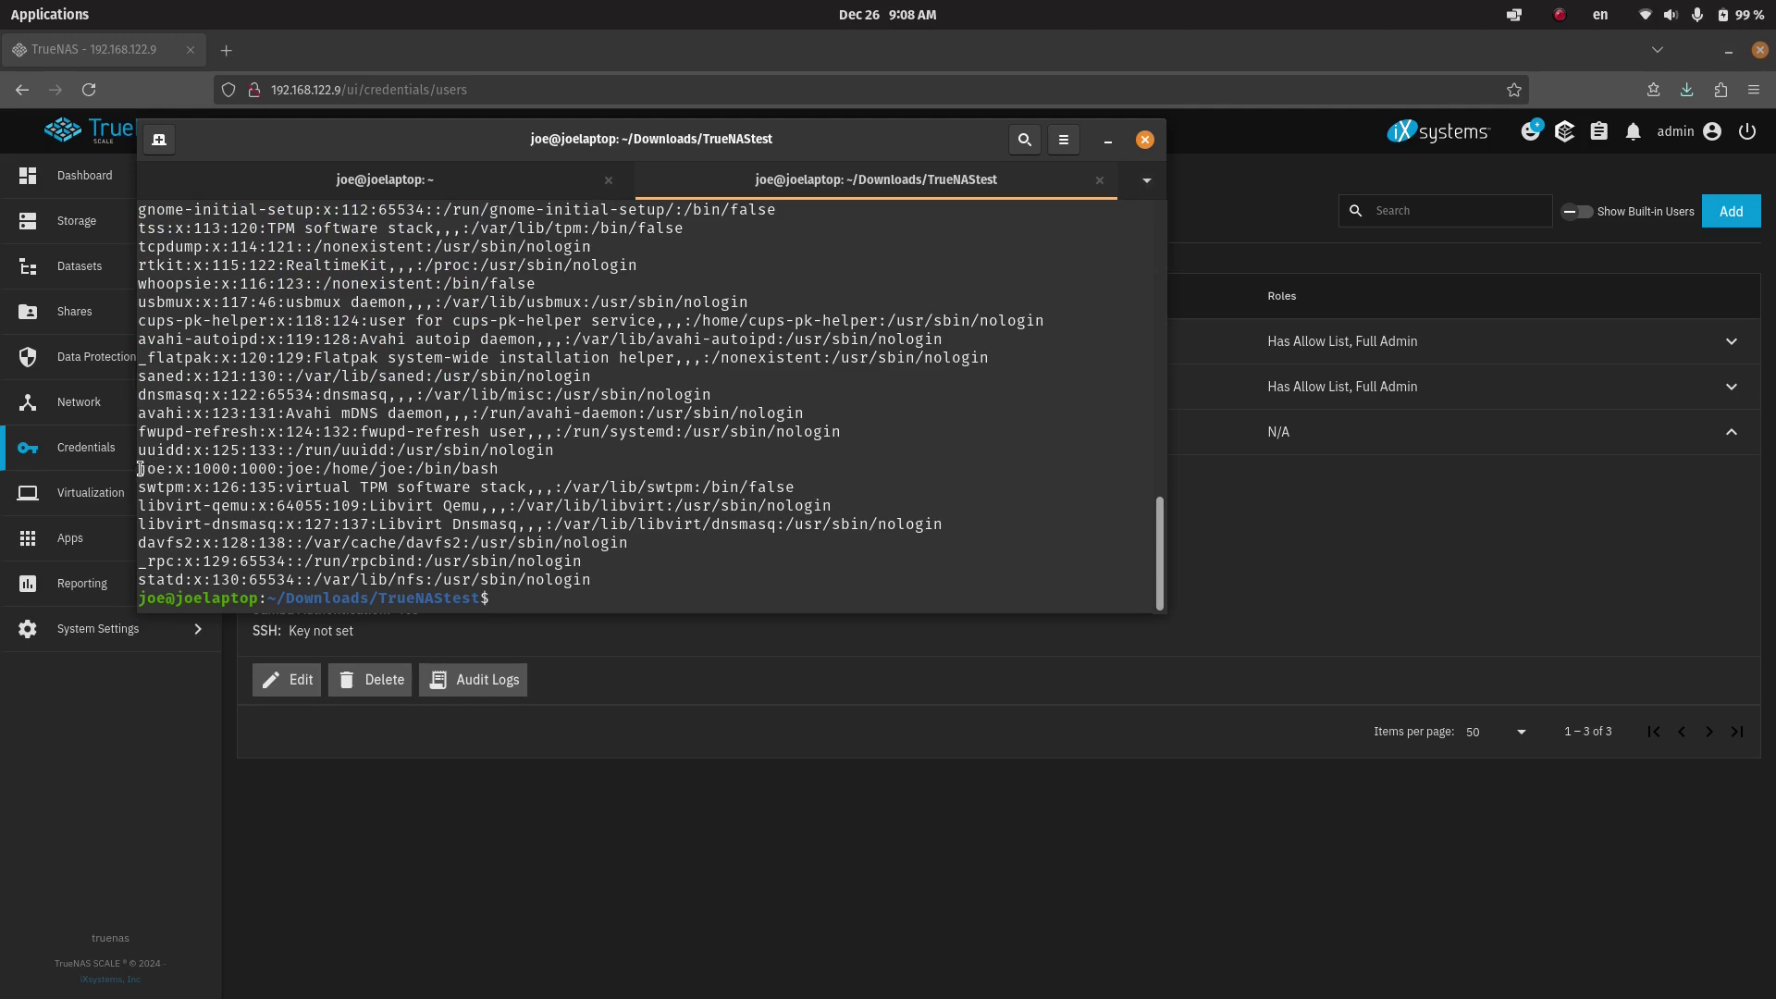
drag(139, 468, 500, 469)
click(500, 469)
drag(195, 468, 231, 469)
click(230, 469)
click(738, 873)
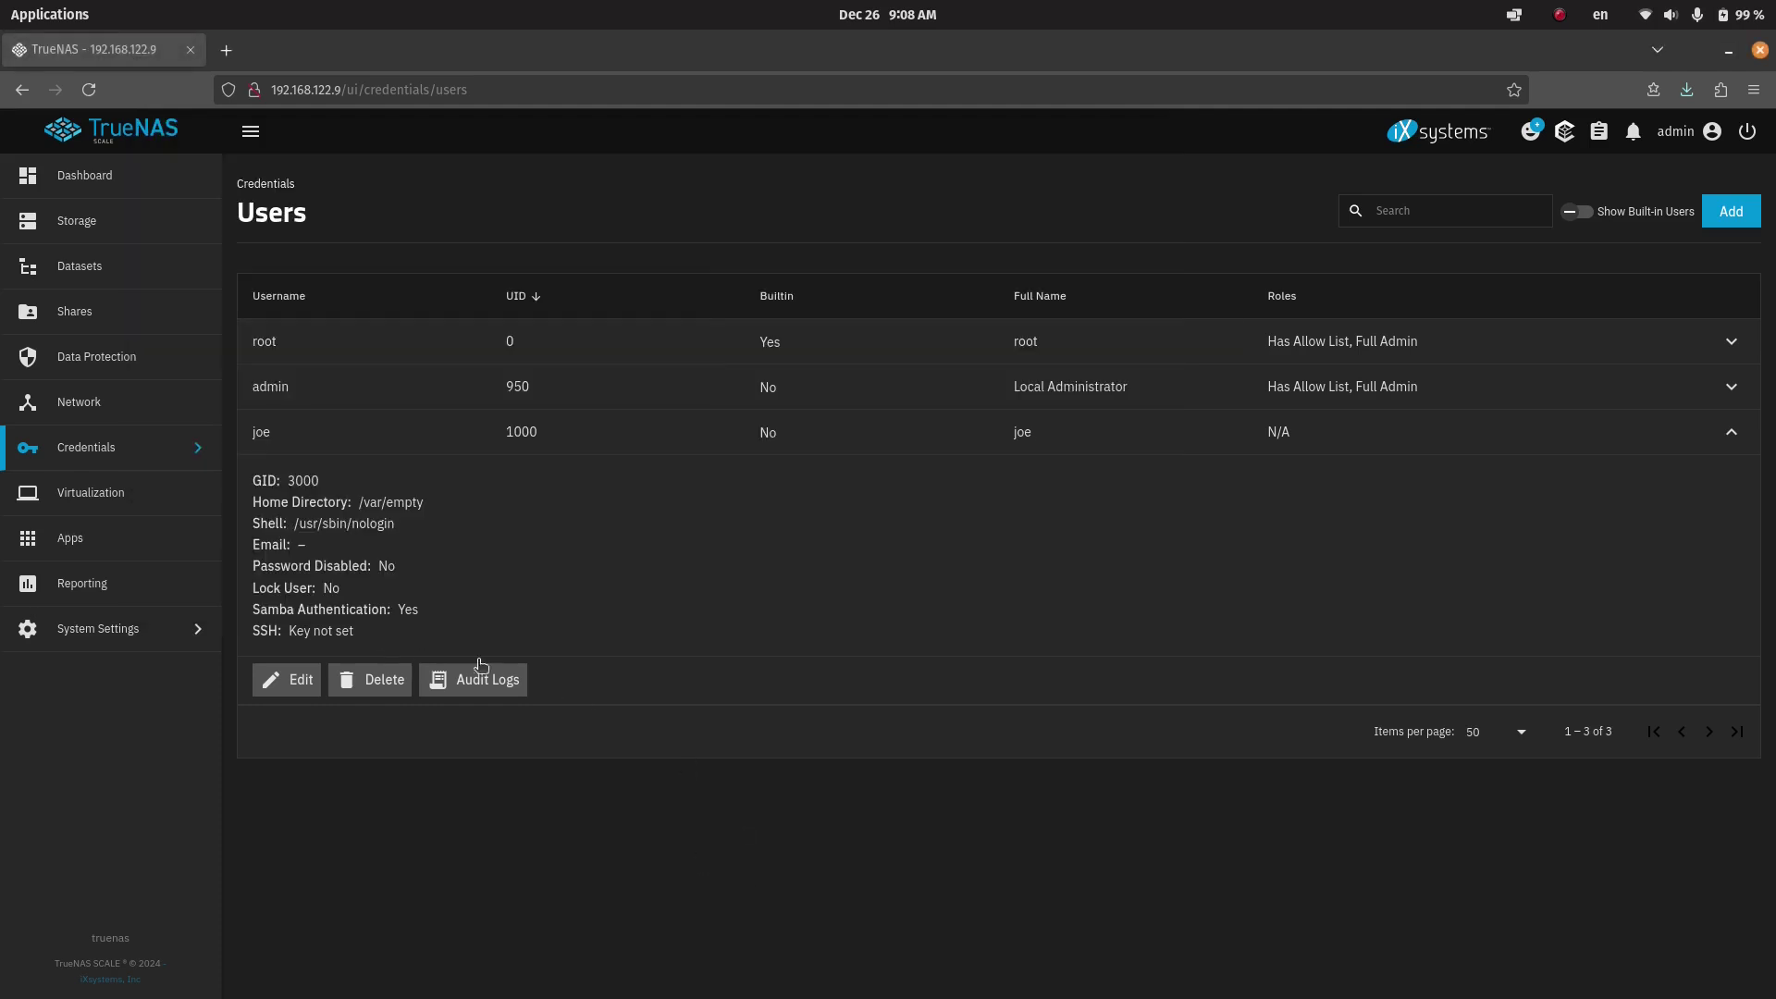
- Open the permissions editor for the NFSshare dataset from the Datasets page
click(1352, 438)
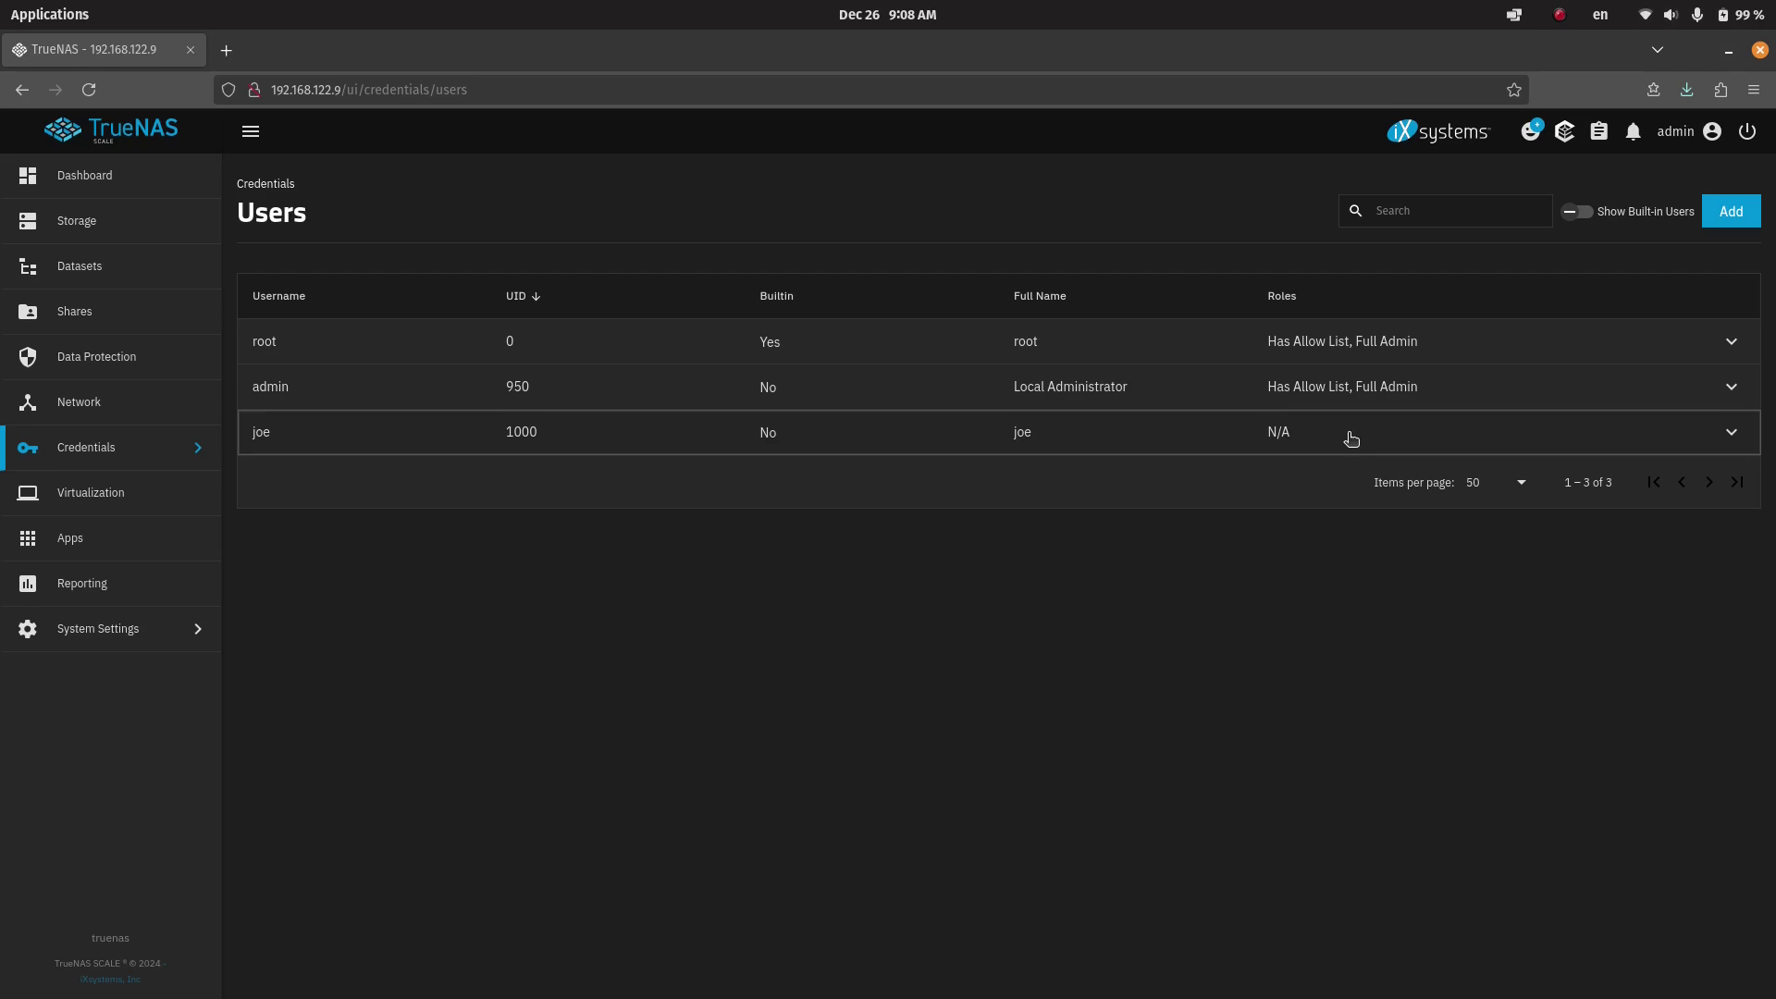
click(89, 287)
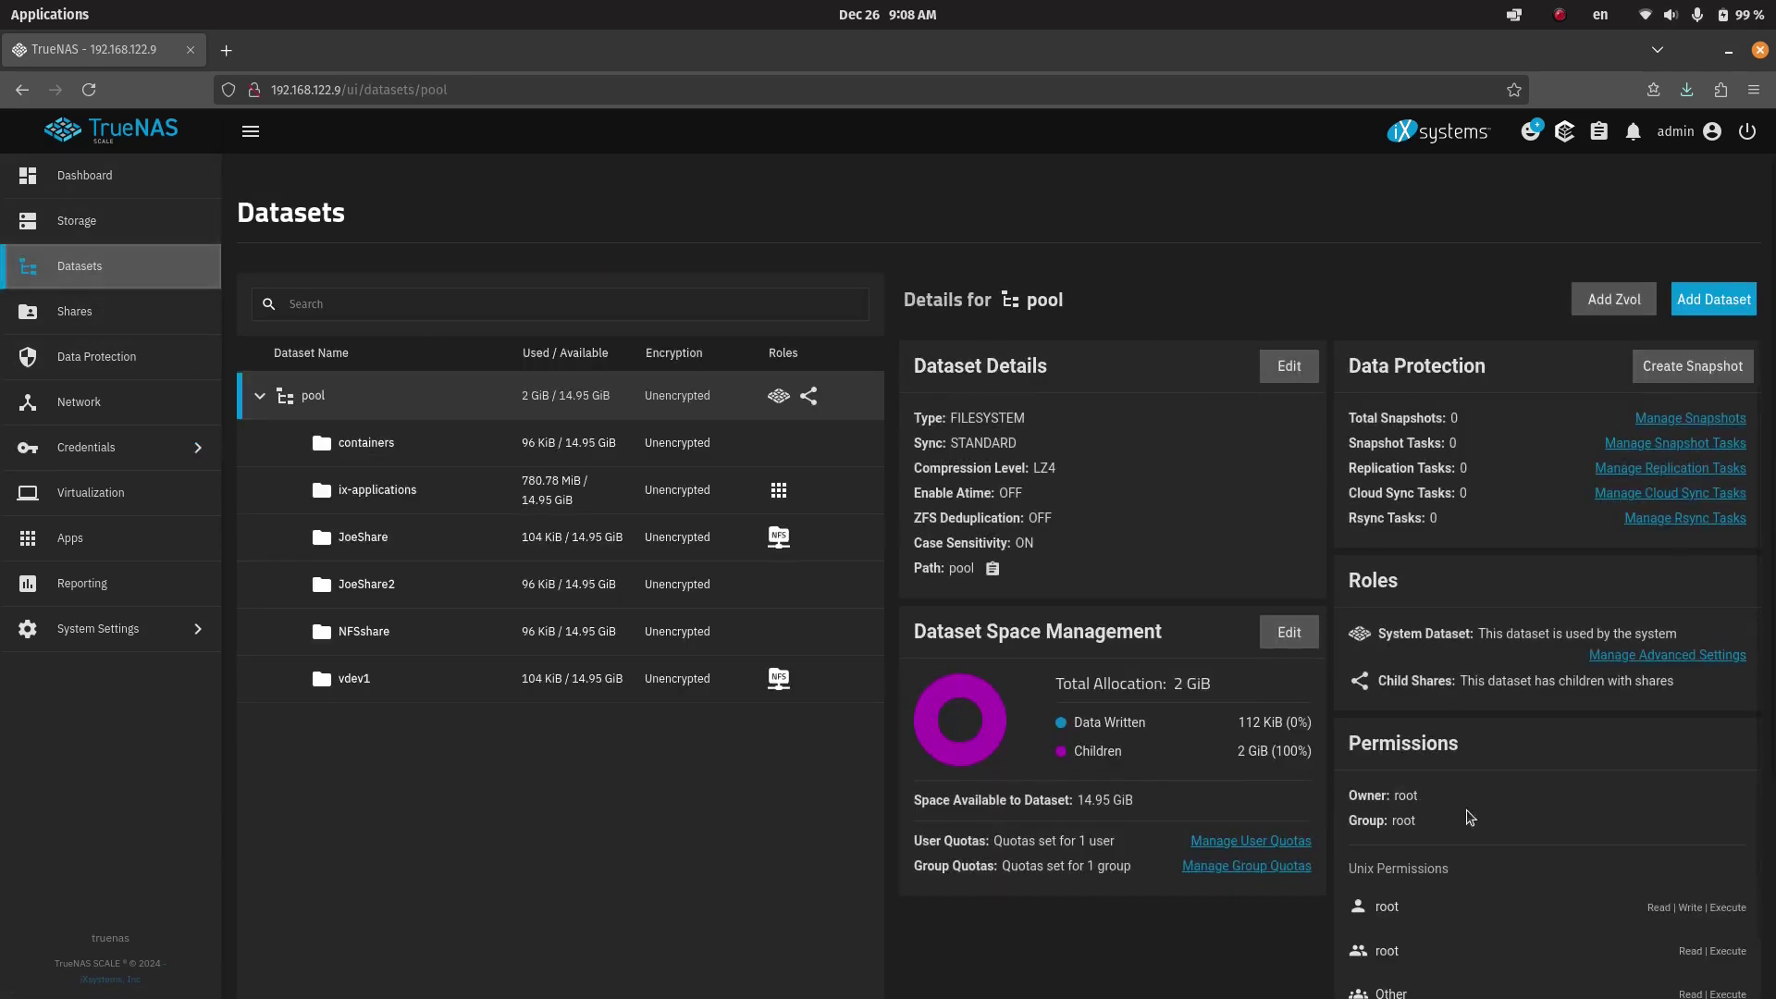
scroll(1540, 815, down, 1)
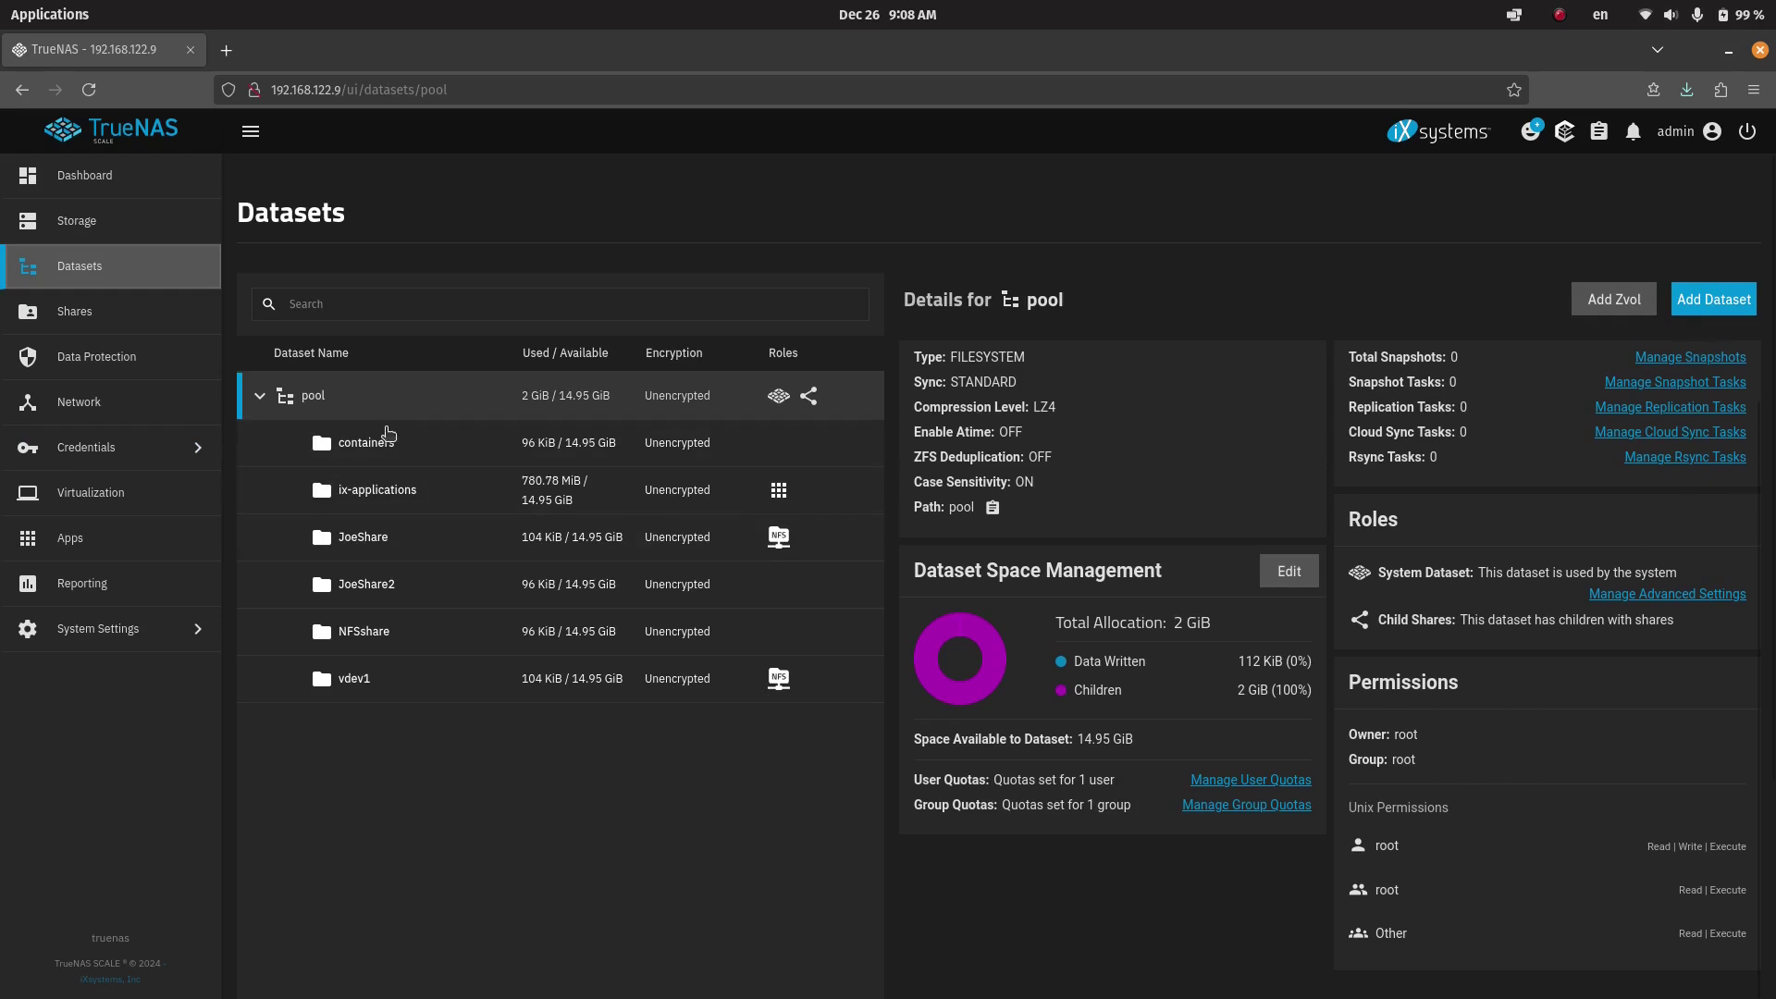
click(363, 631)
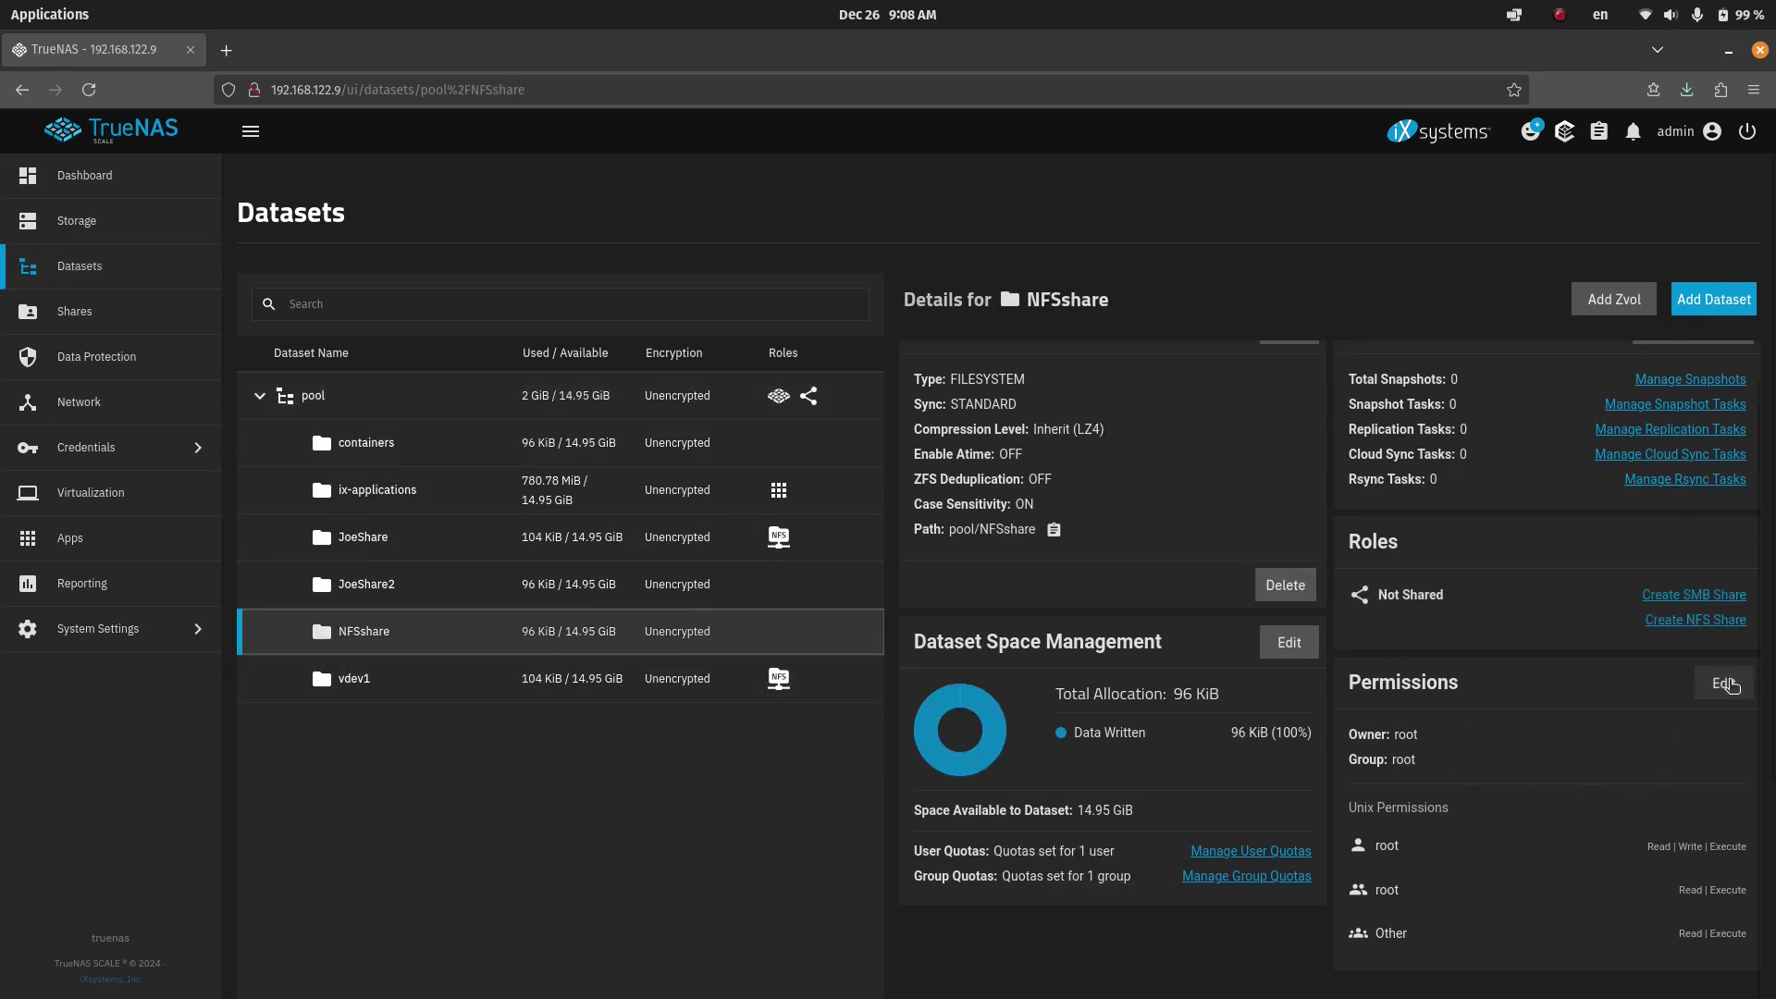
click(1724, 682)
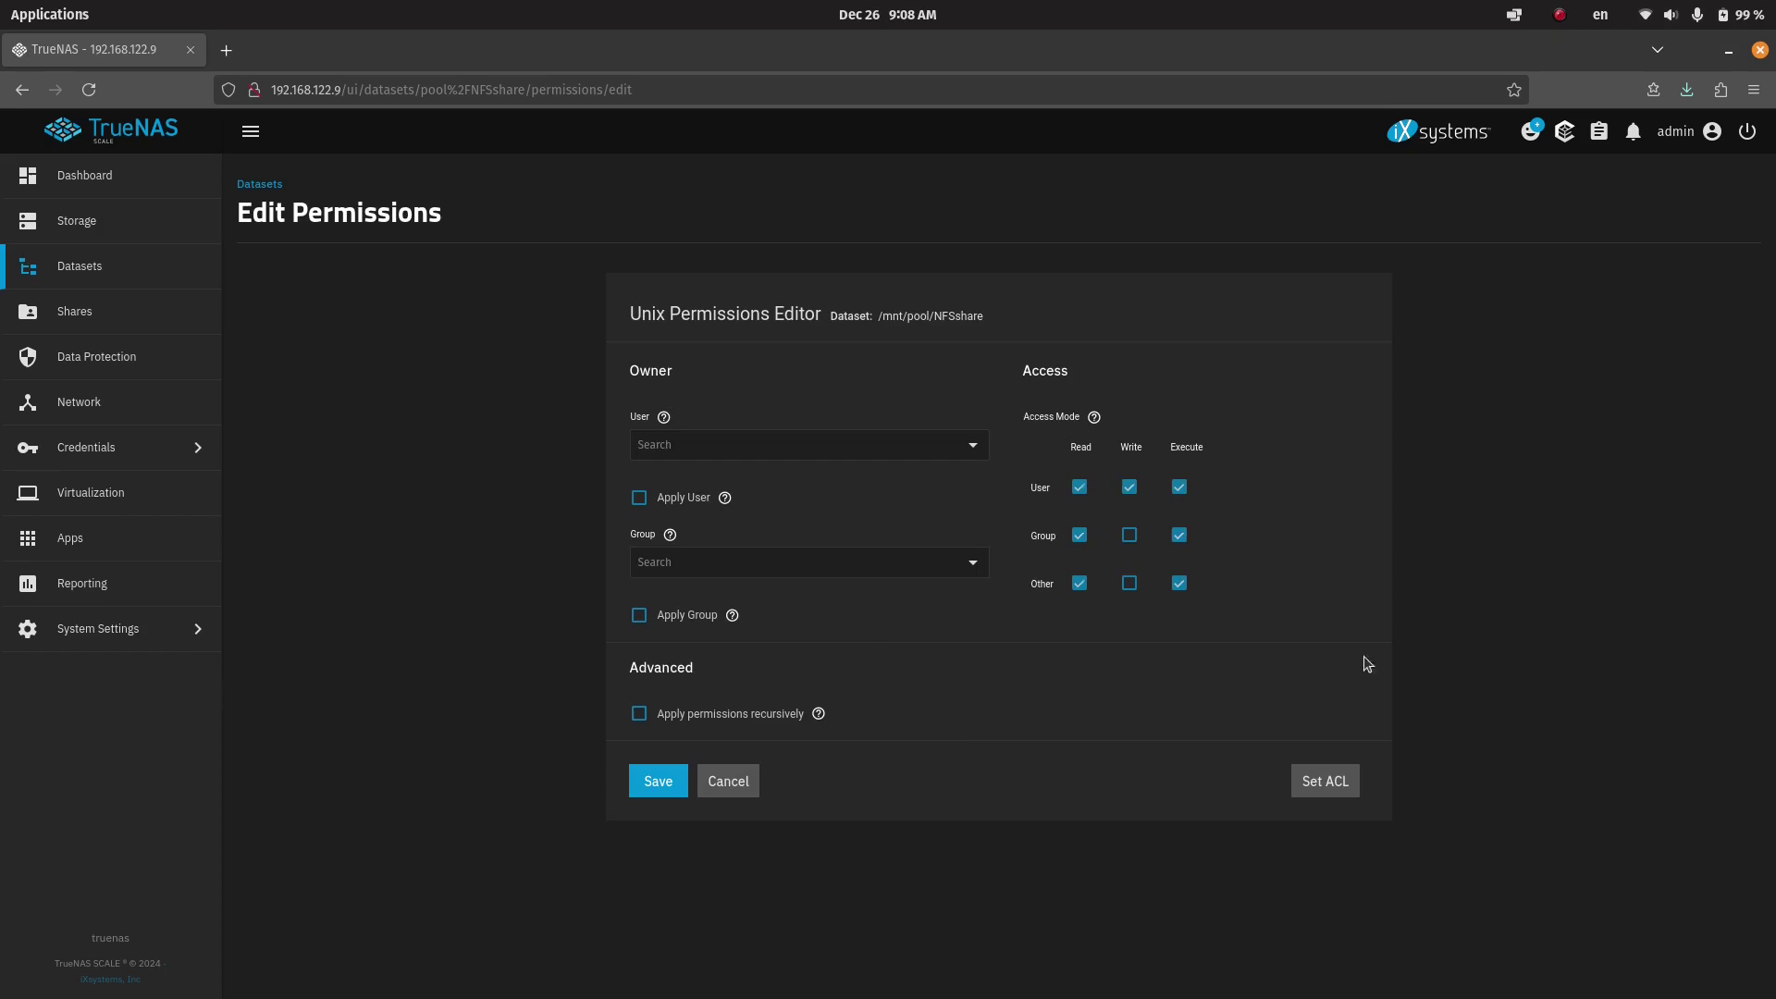
- Set the regular local user and its group as owners, tick Apply User and Apply Group, and save
click(976, 446)
click(689, 533)
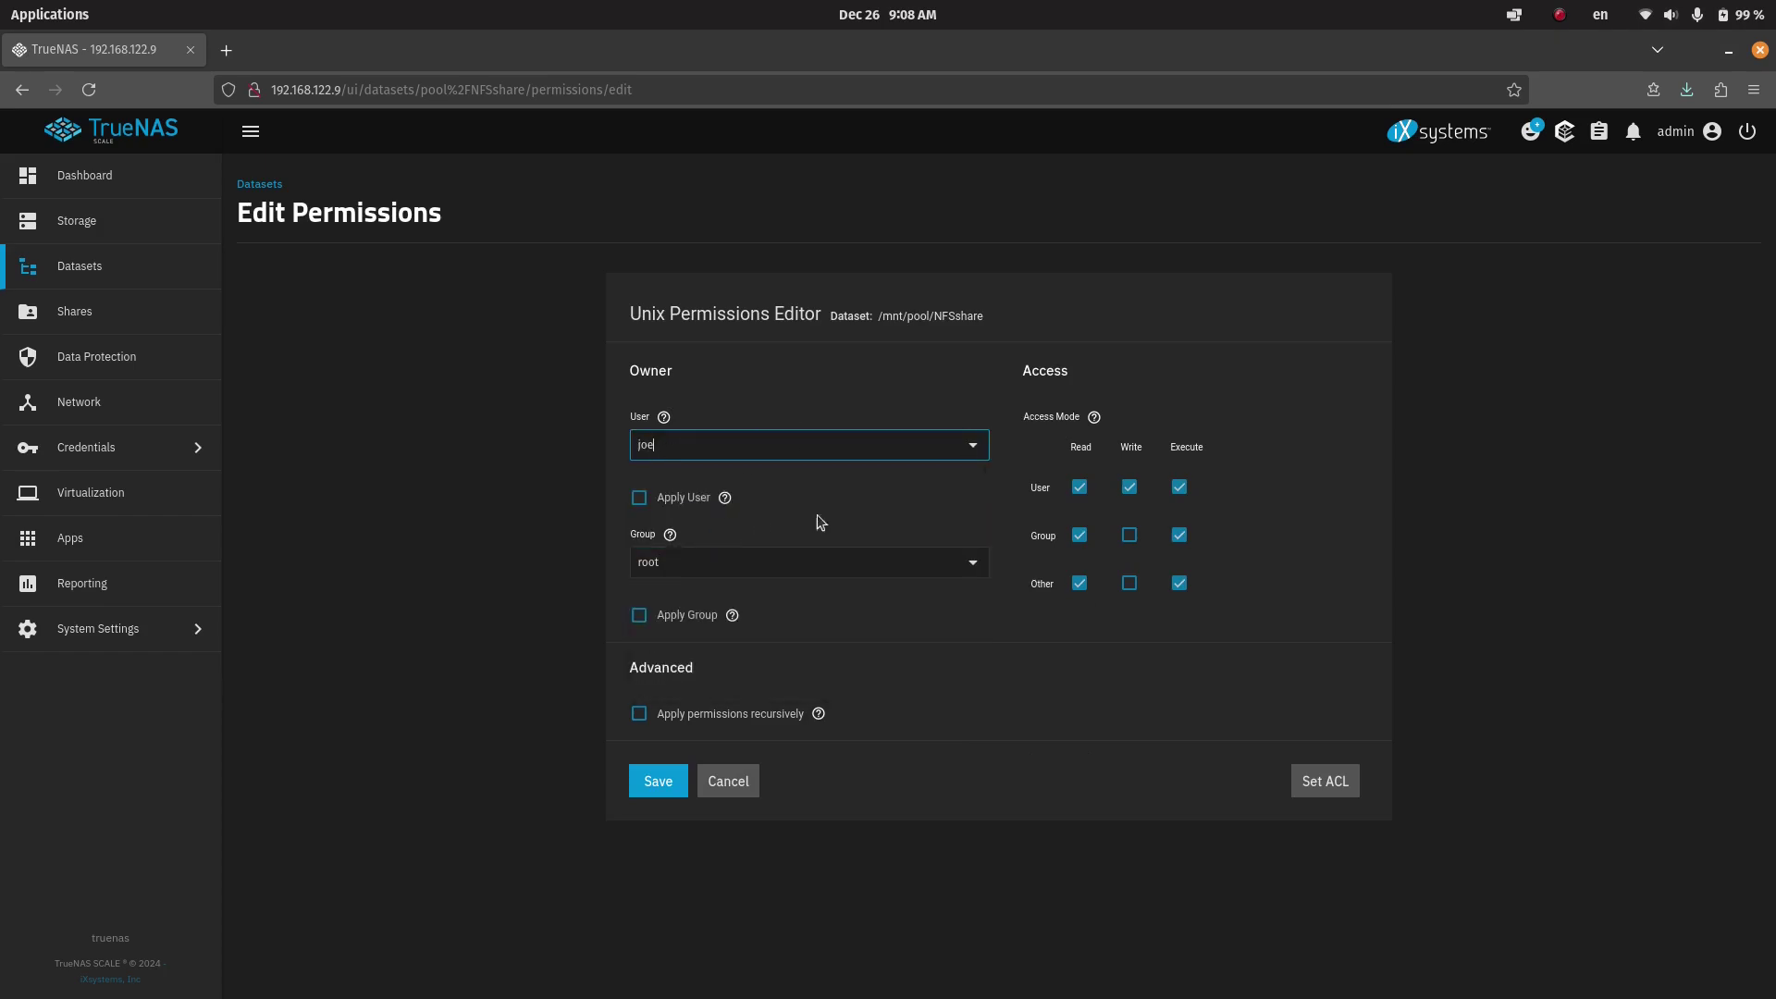
click(972, 563)
click(706, 638)
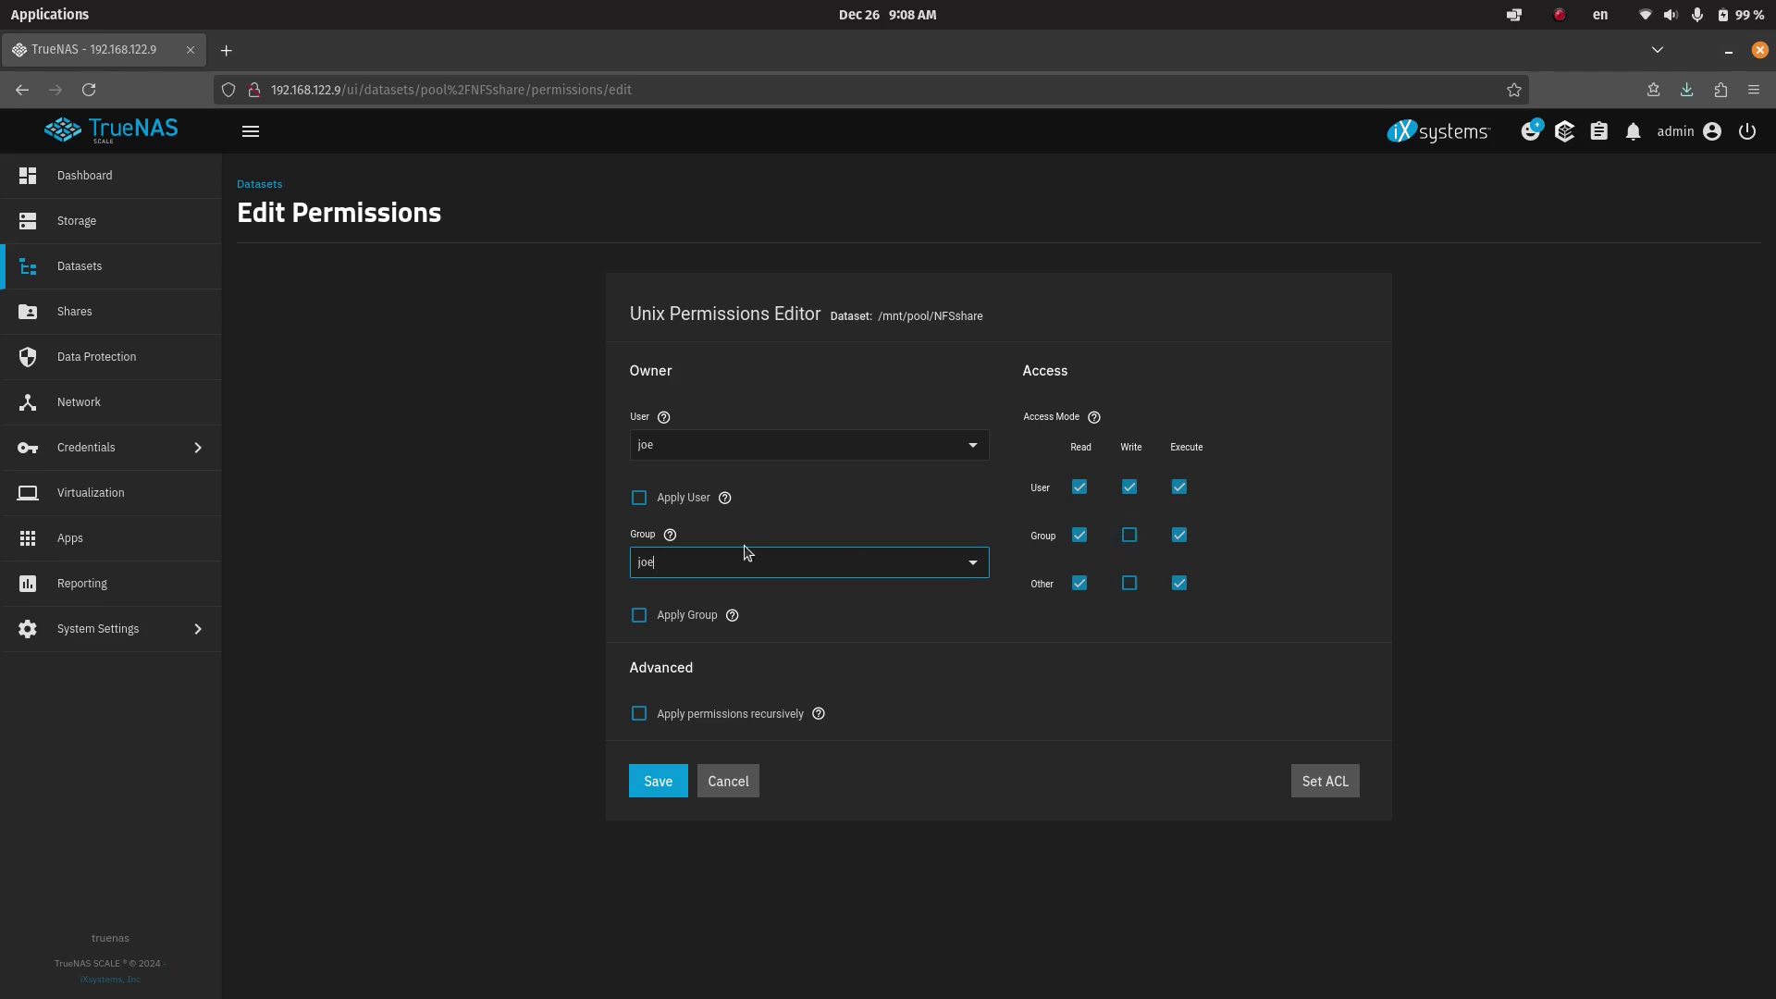
click(639, 498)
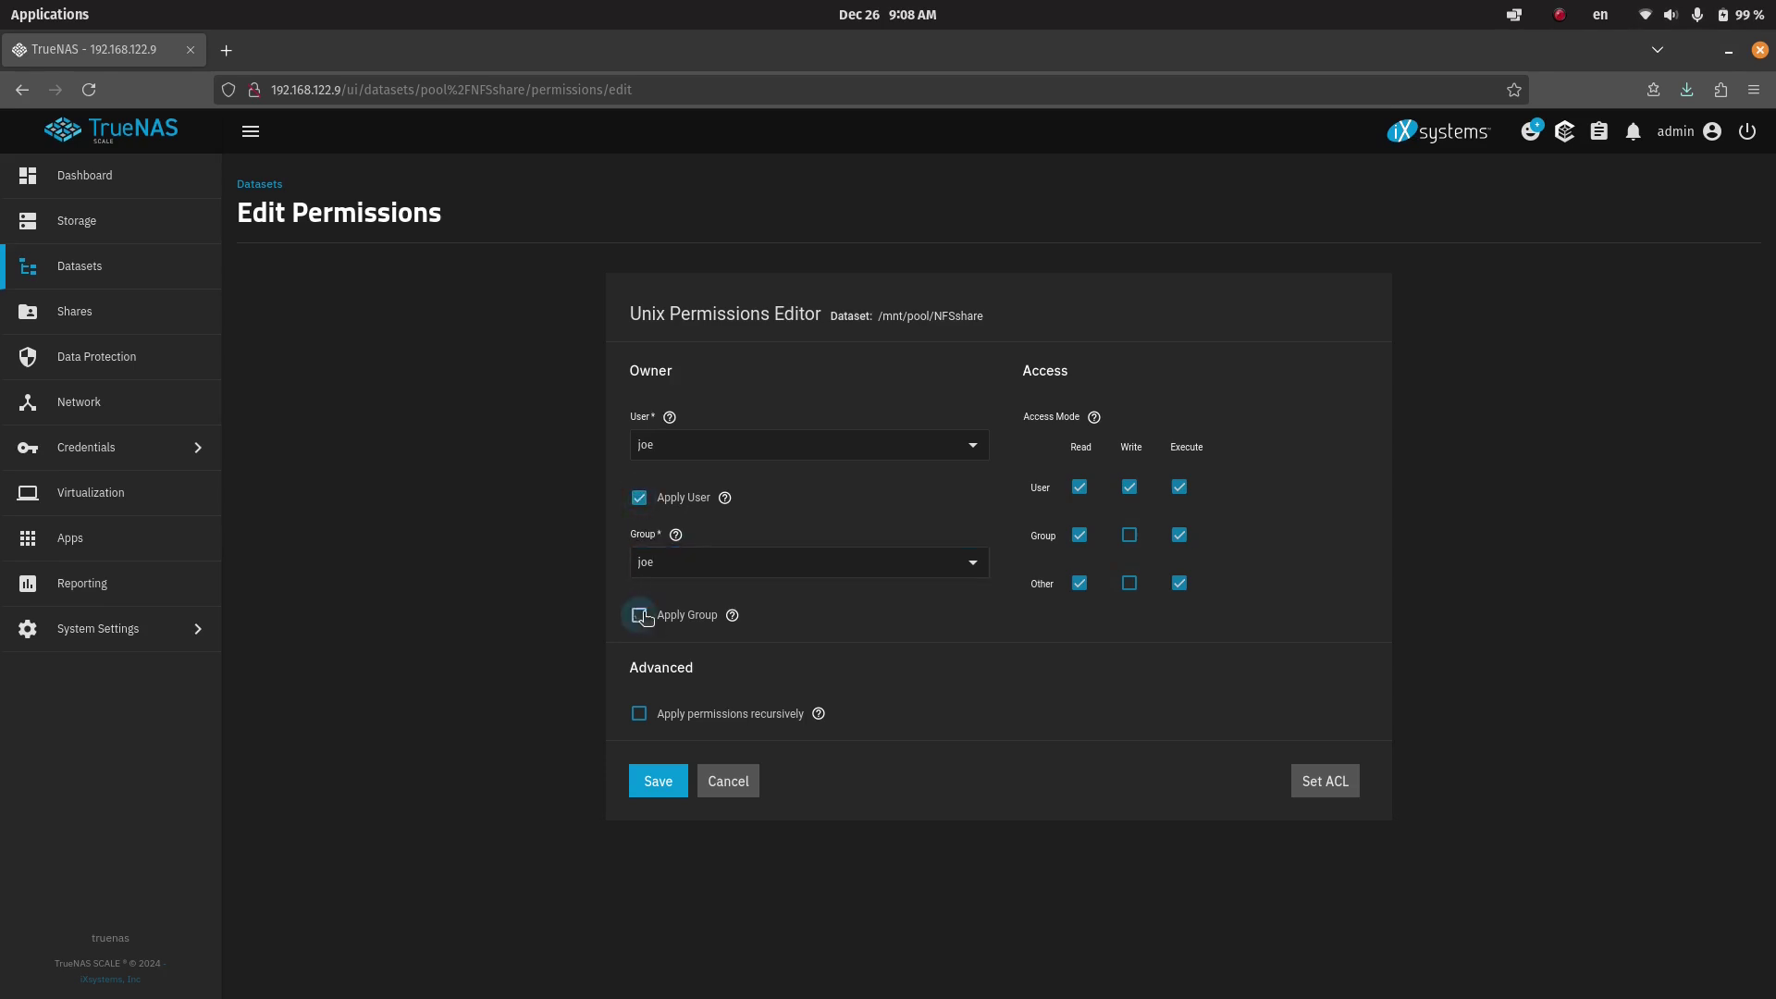
click(640, 616)
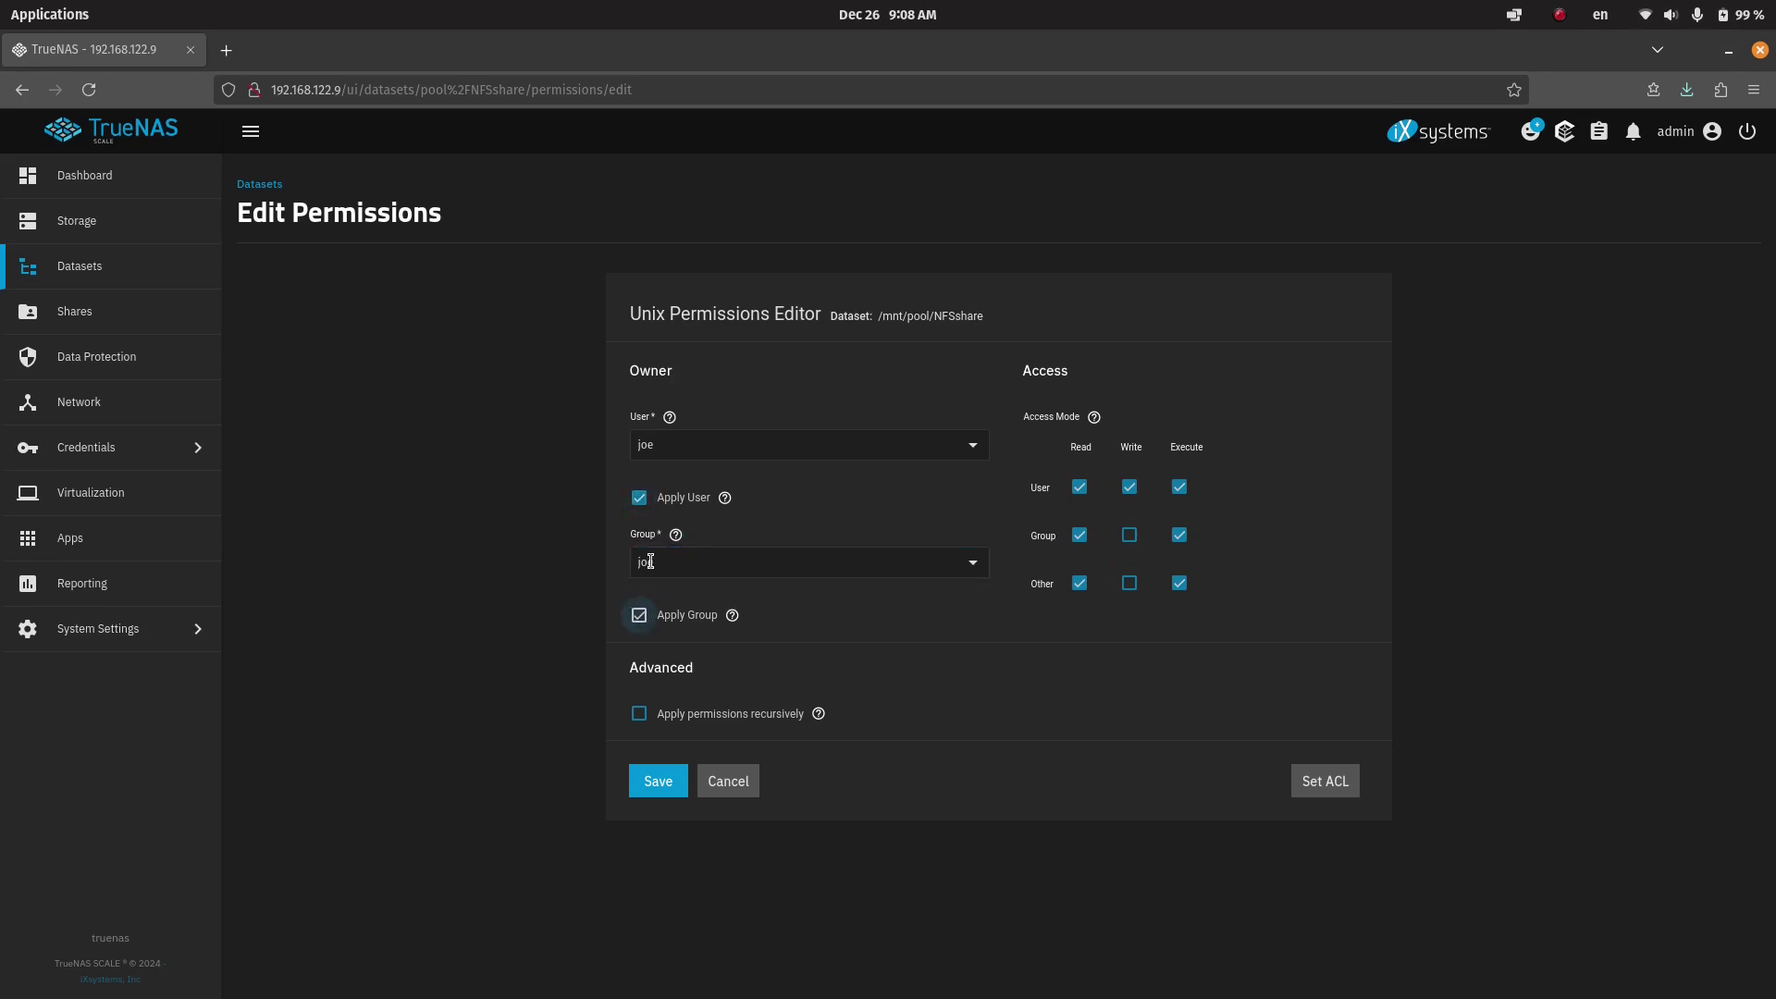
click(659, 782)
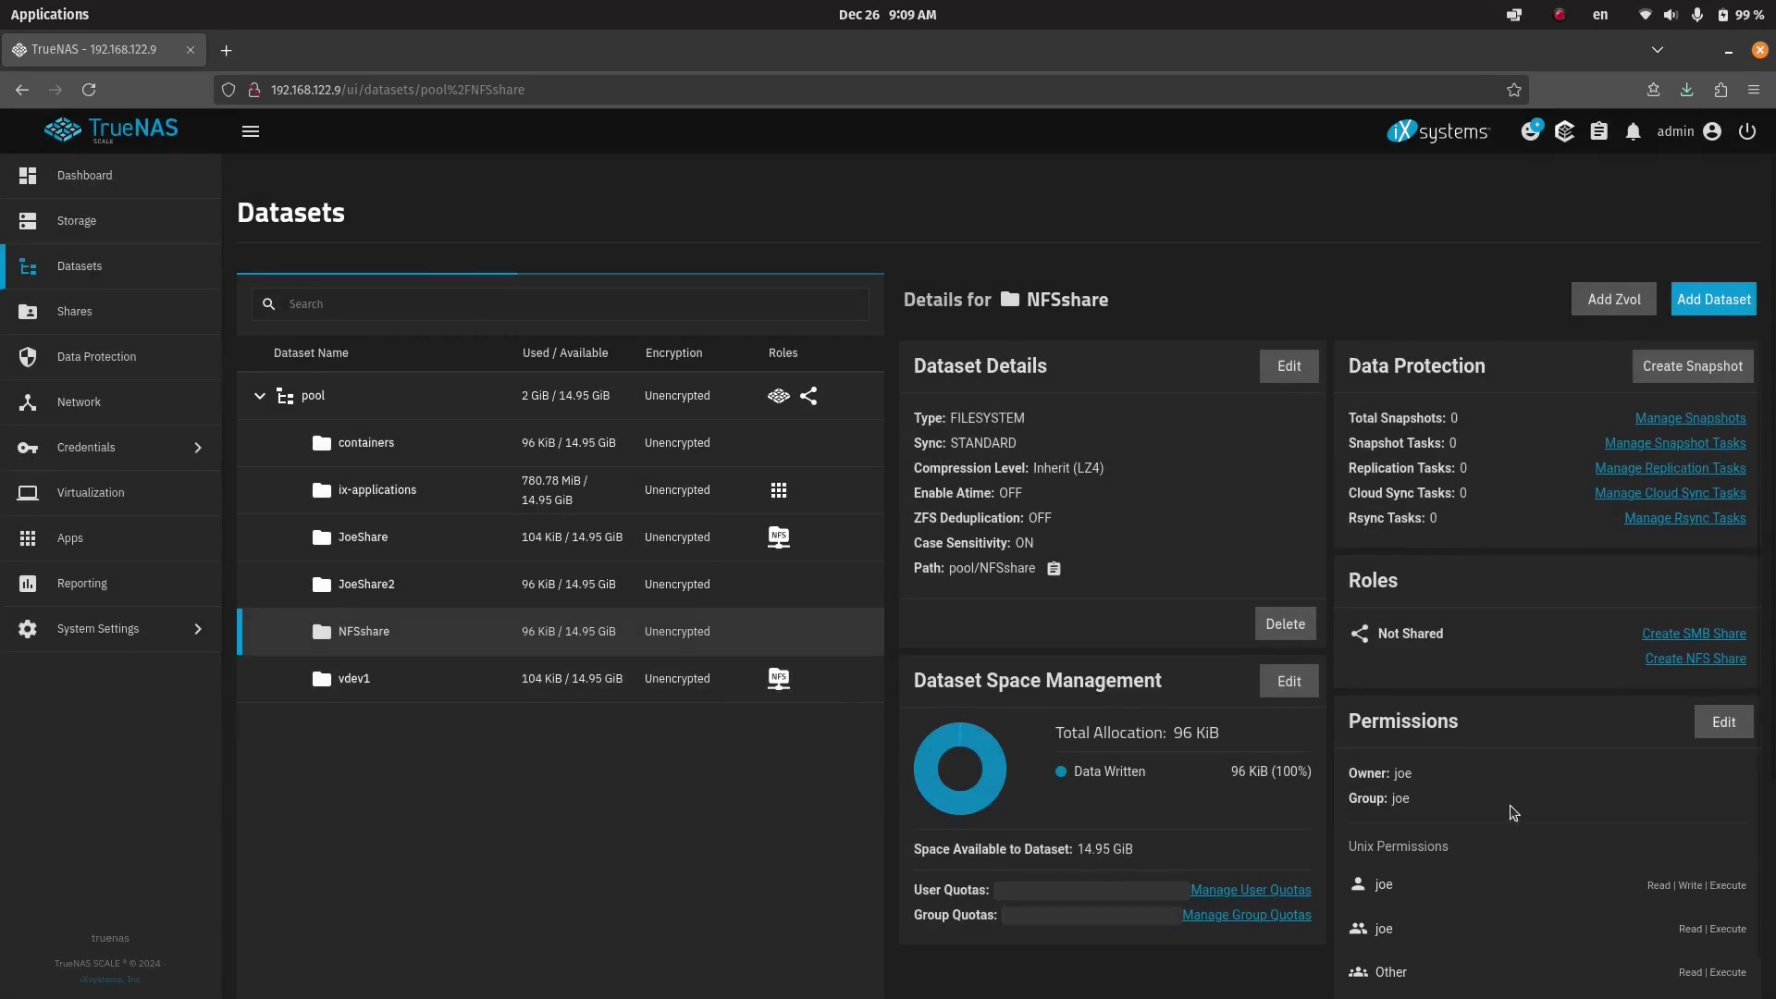
- Start a new UNIX (NFS) share with path /mnt/pool/NFSshare
scroll(1570, 814, down, 1)
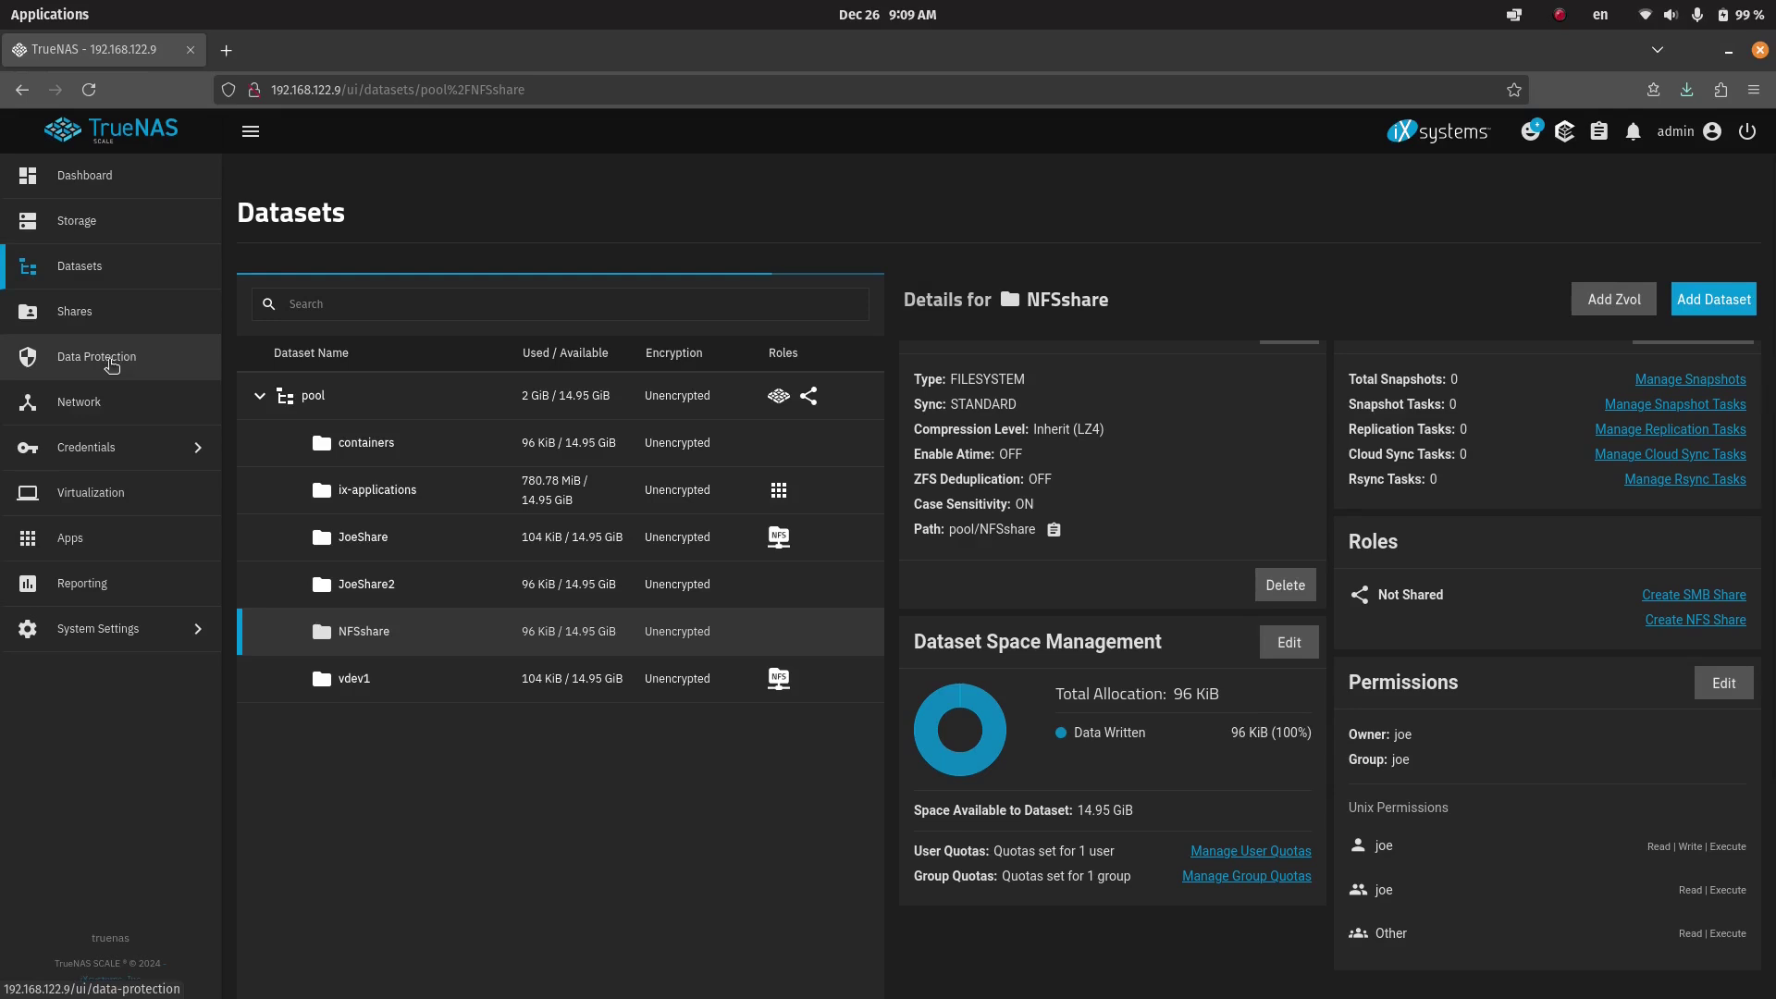
click(81, 313)
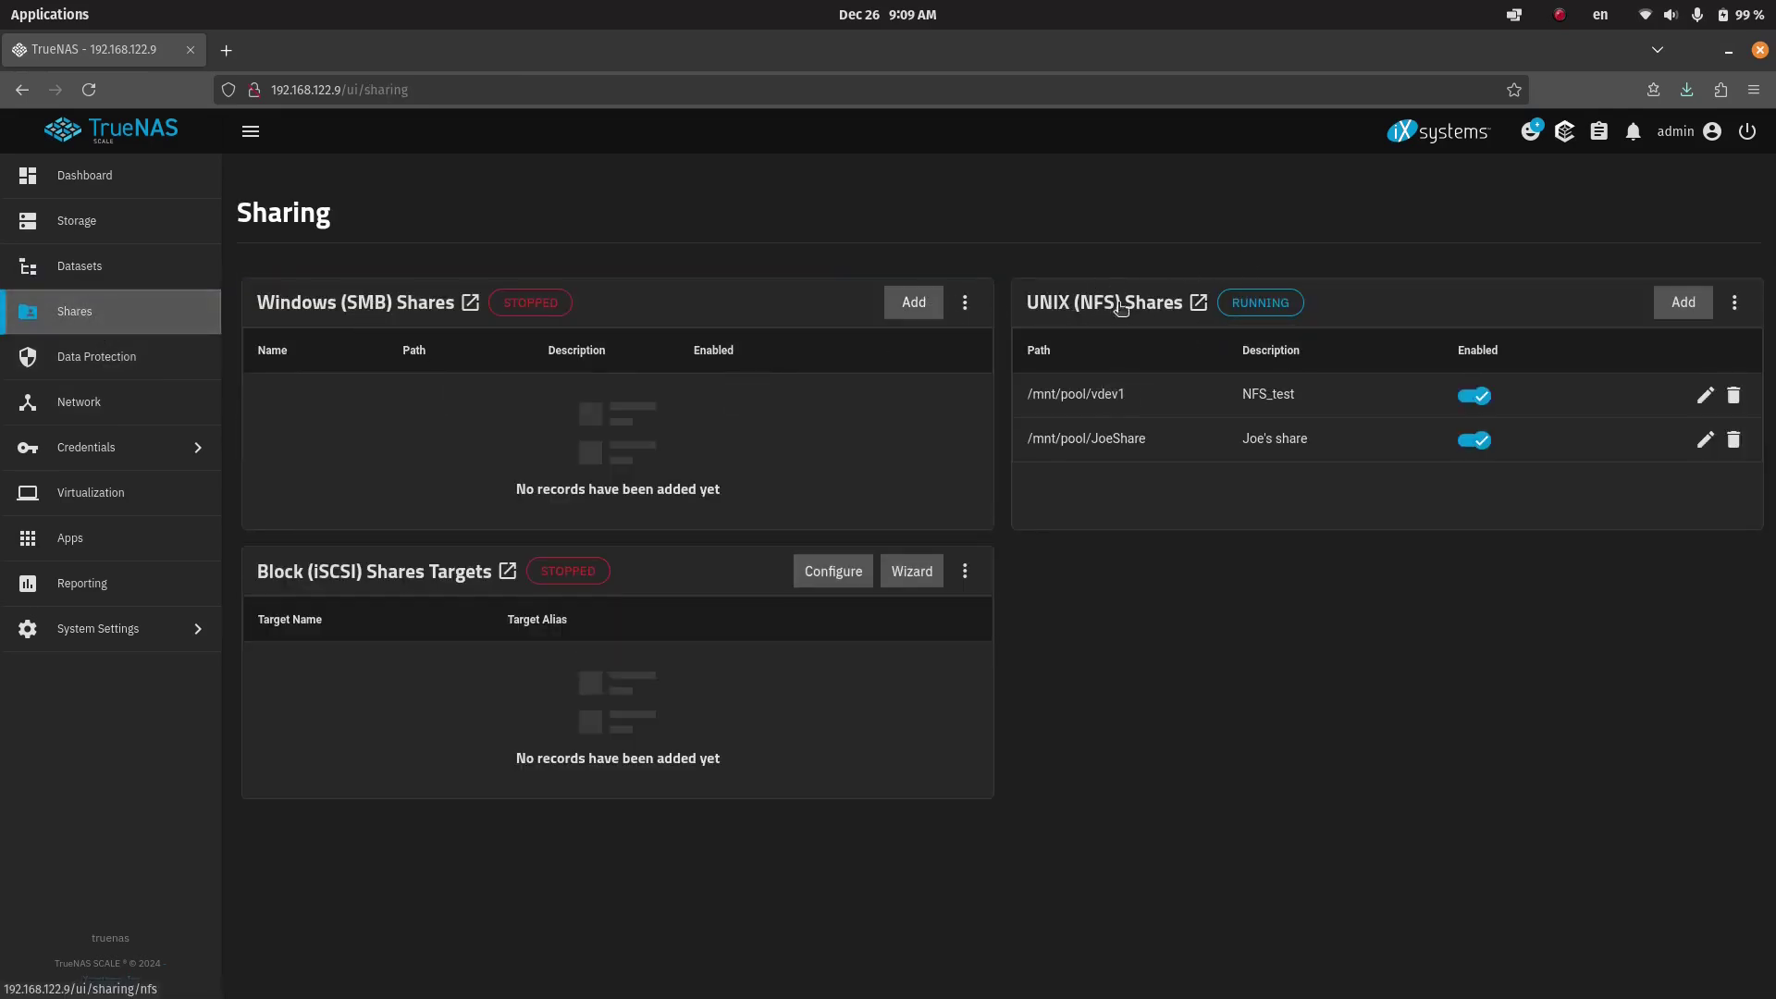
click(1683, 303)
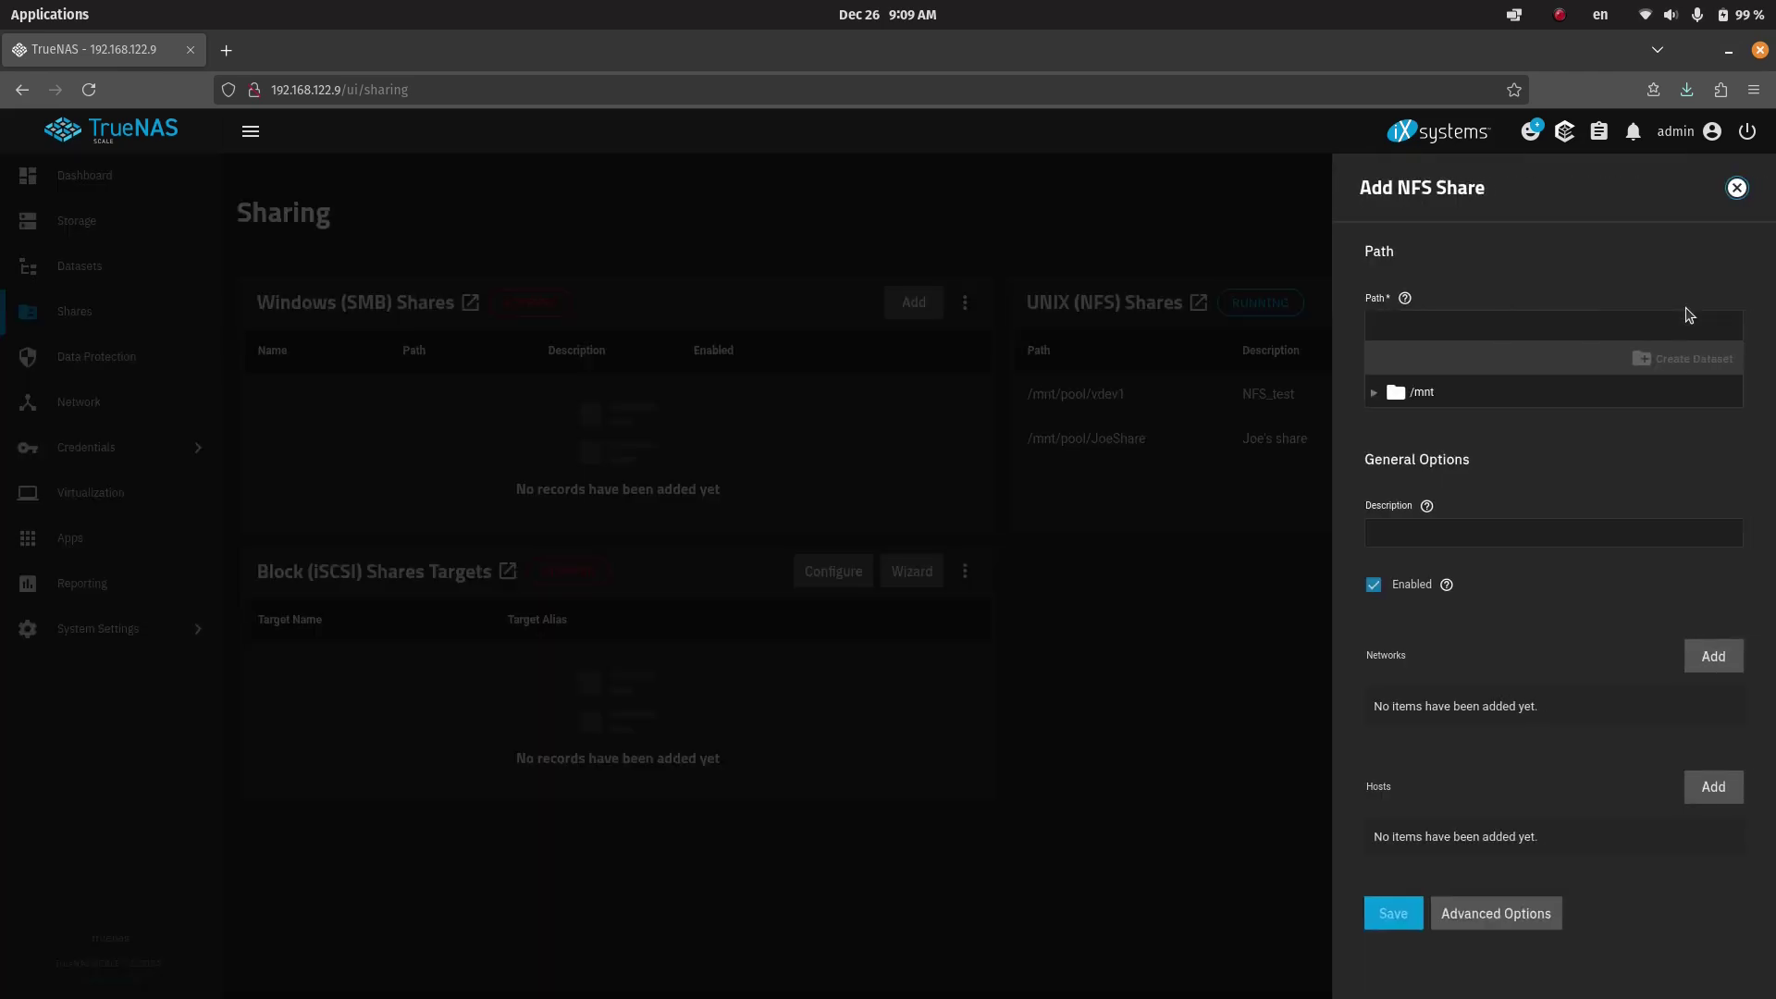
click(1374, 393)
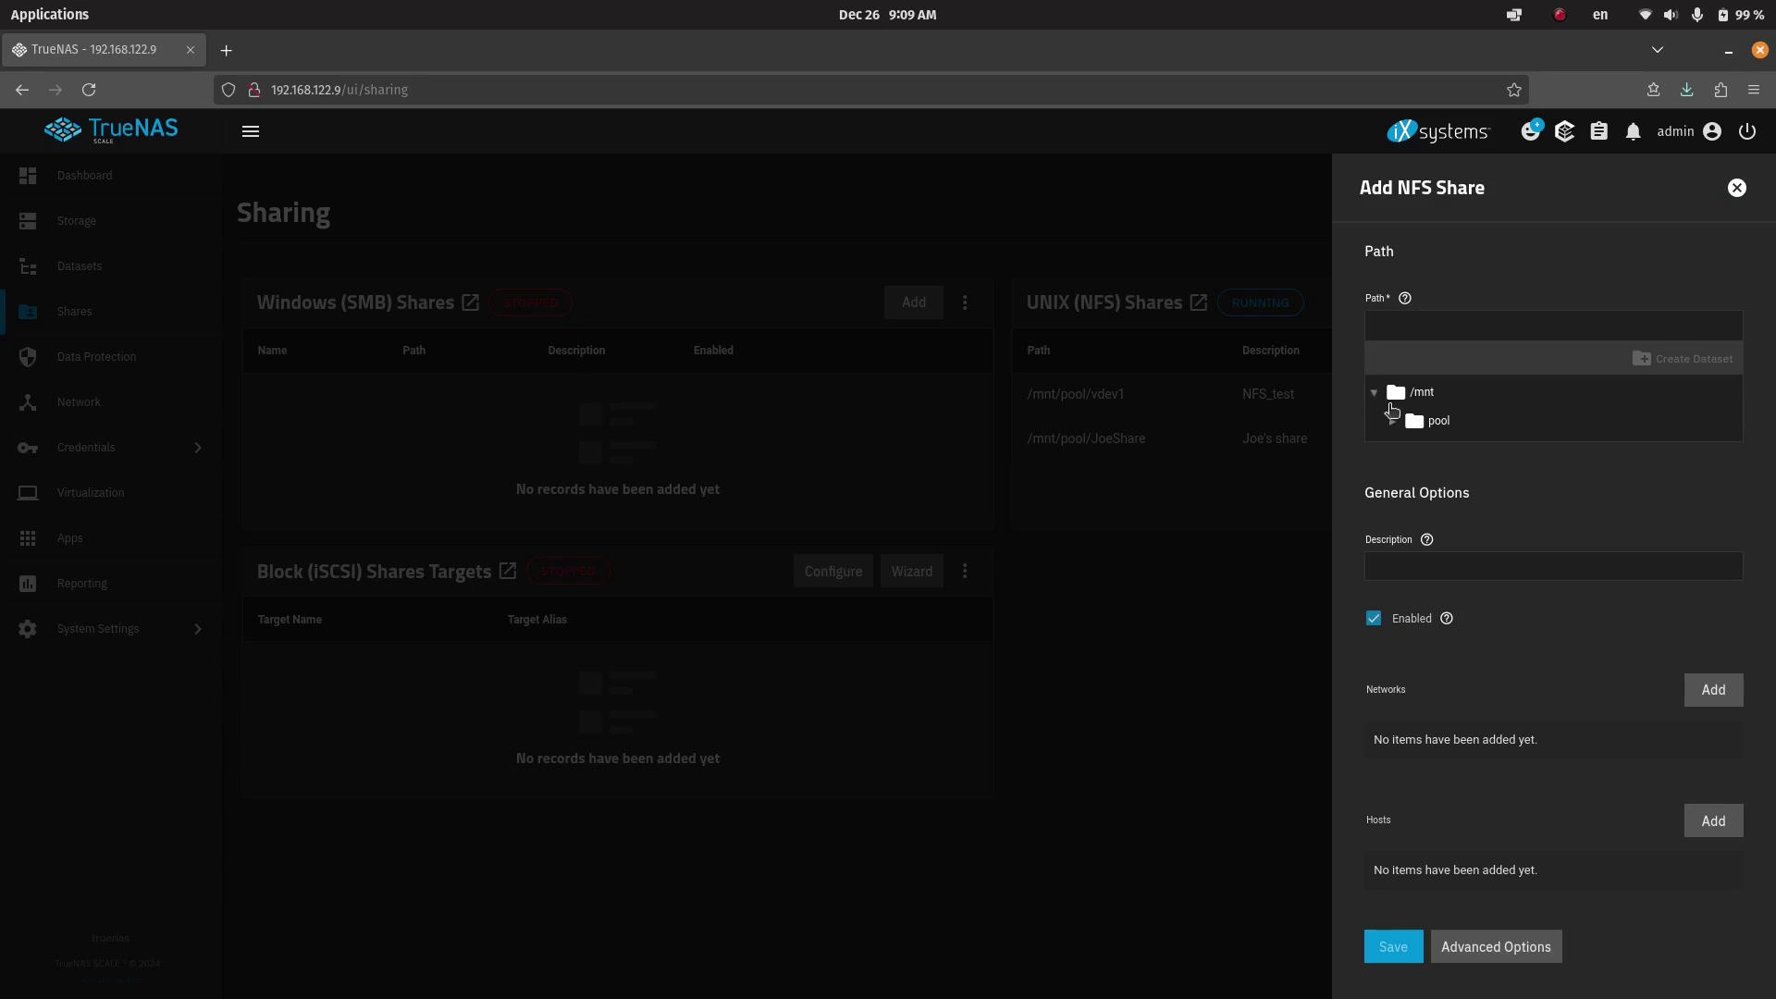
click(1387, 423)
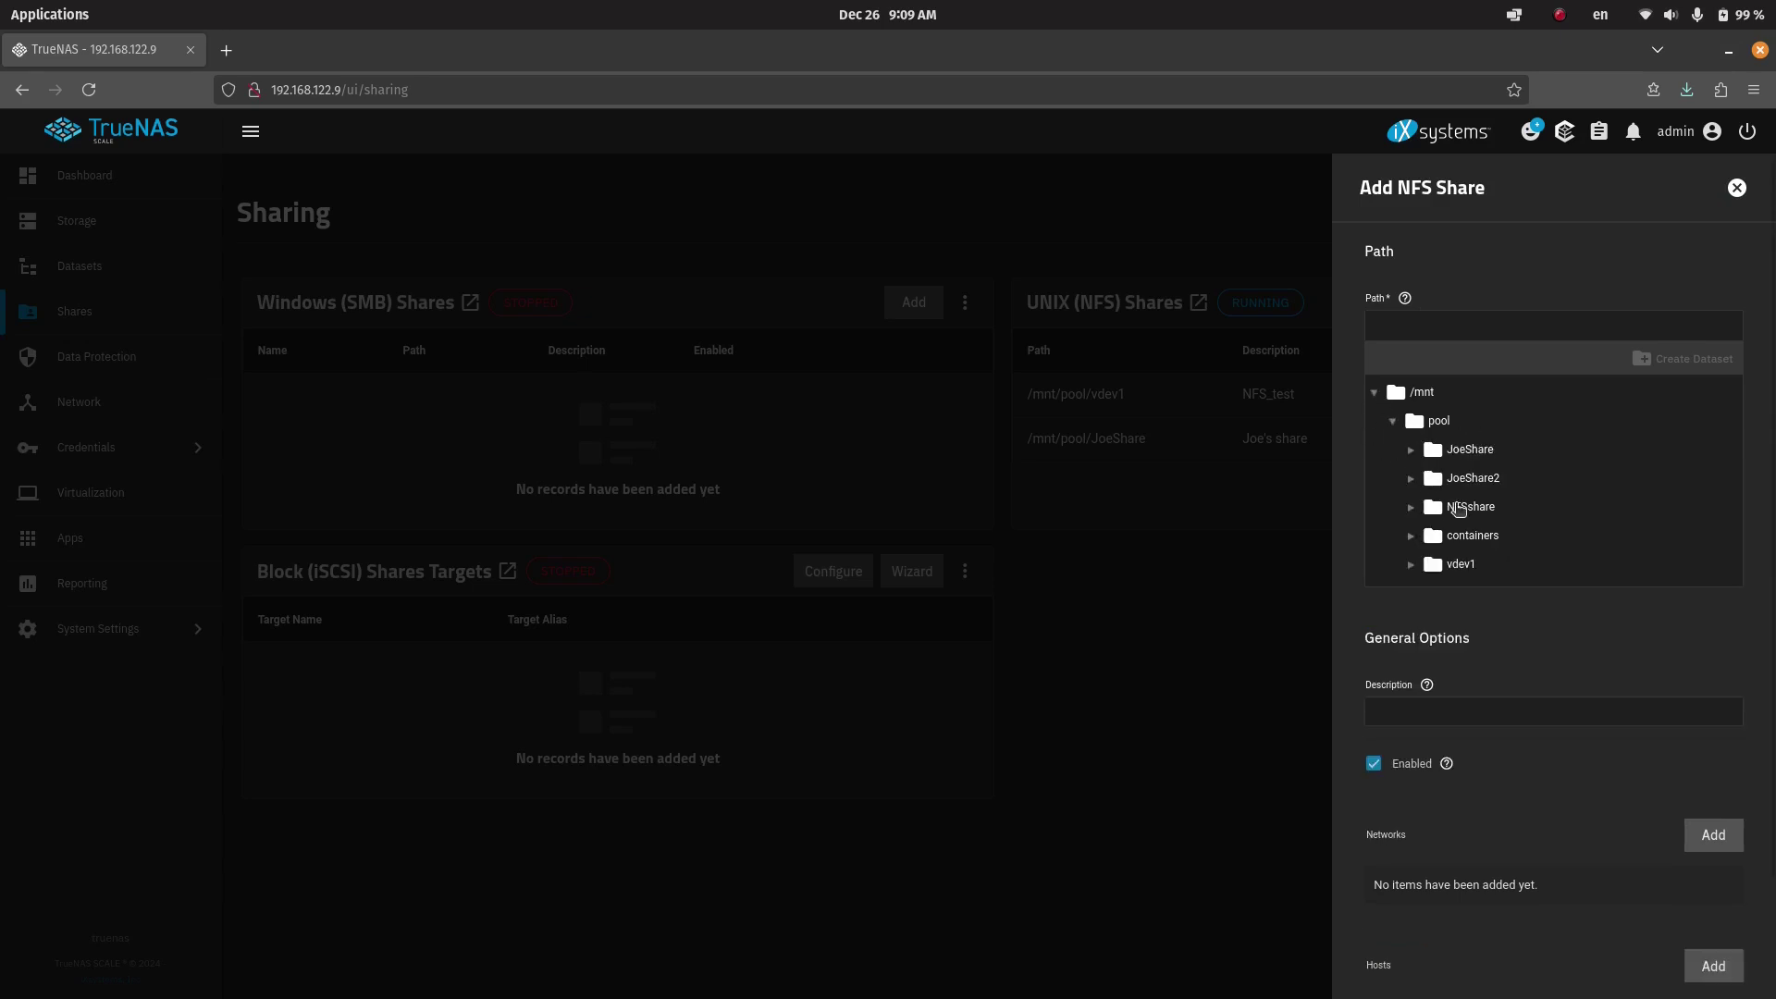
click(1470, 507)
- Enter the share description 'Test NFS share'
scroll(1558, 648, down, 1)
scroll(1558, 645, down, 2)
click(1562, 576)
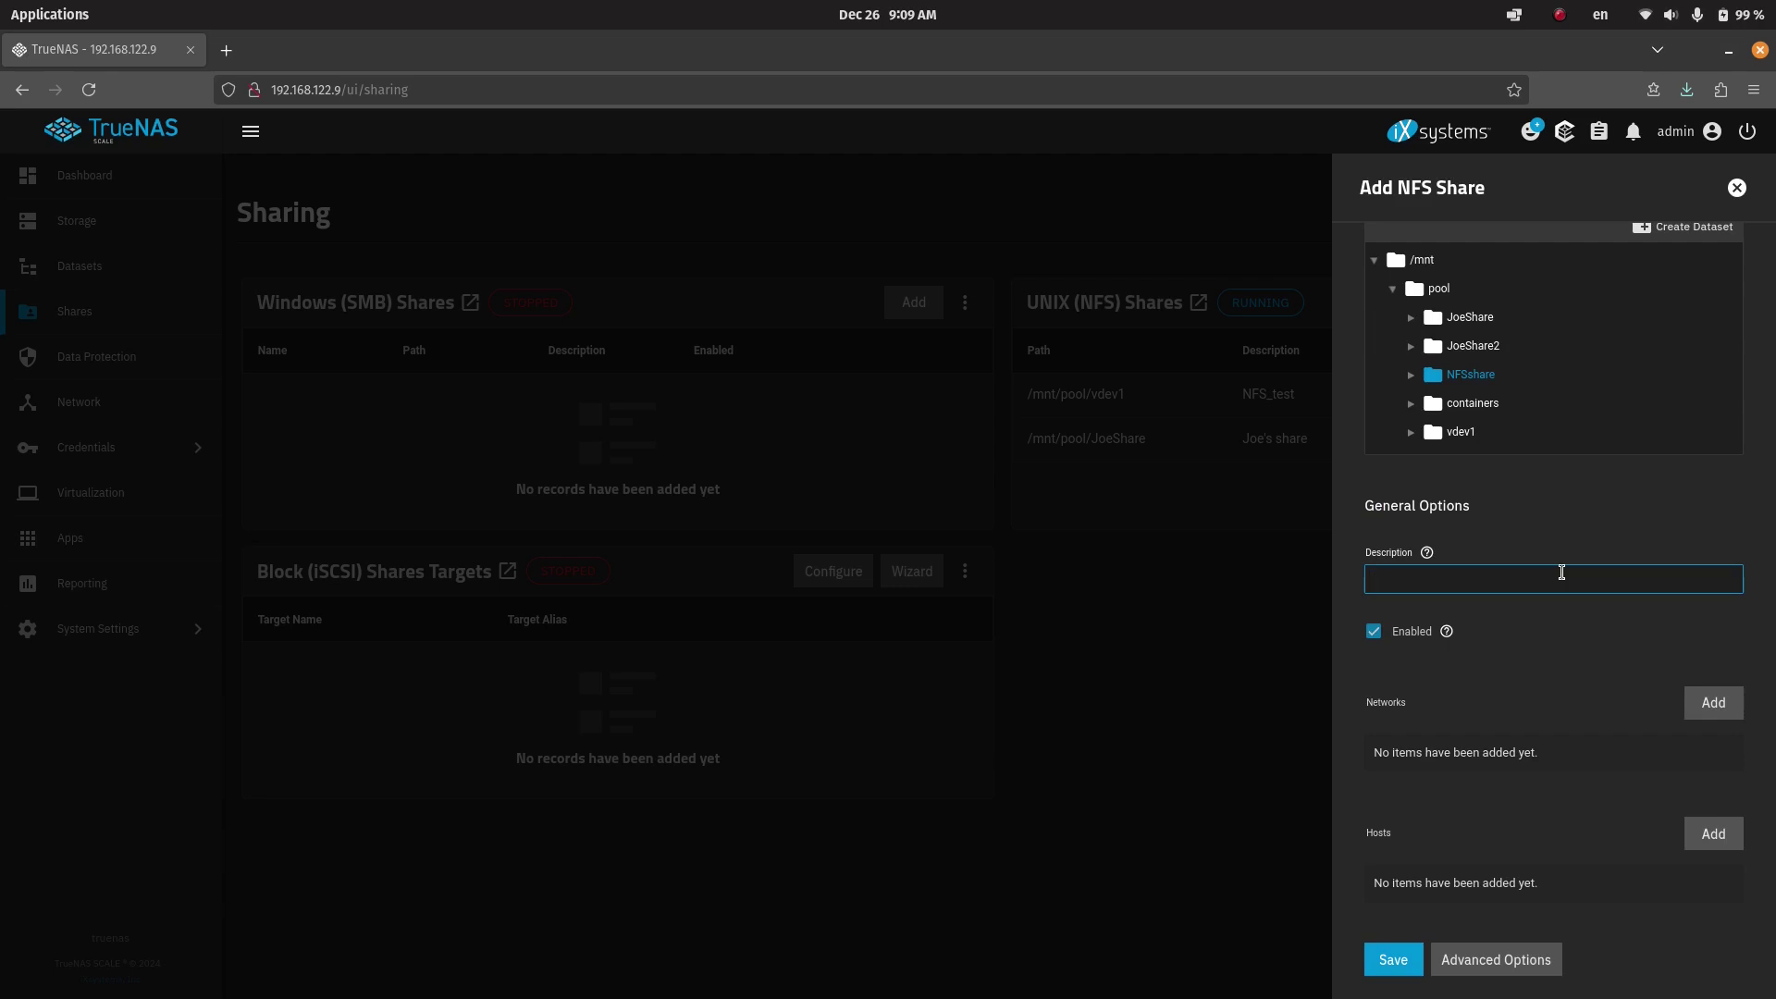
text(Test NFS share)
click(1596, 786)
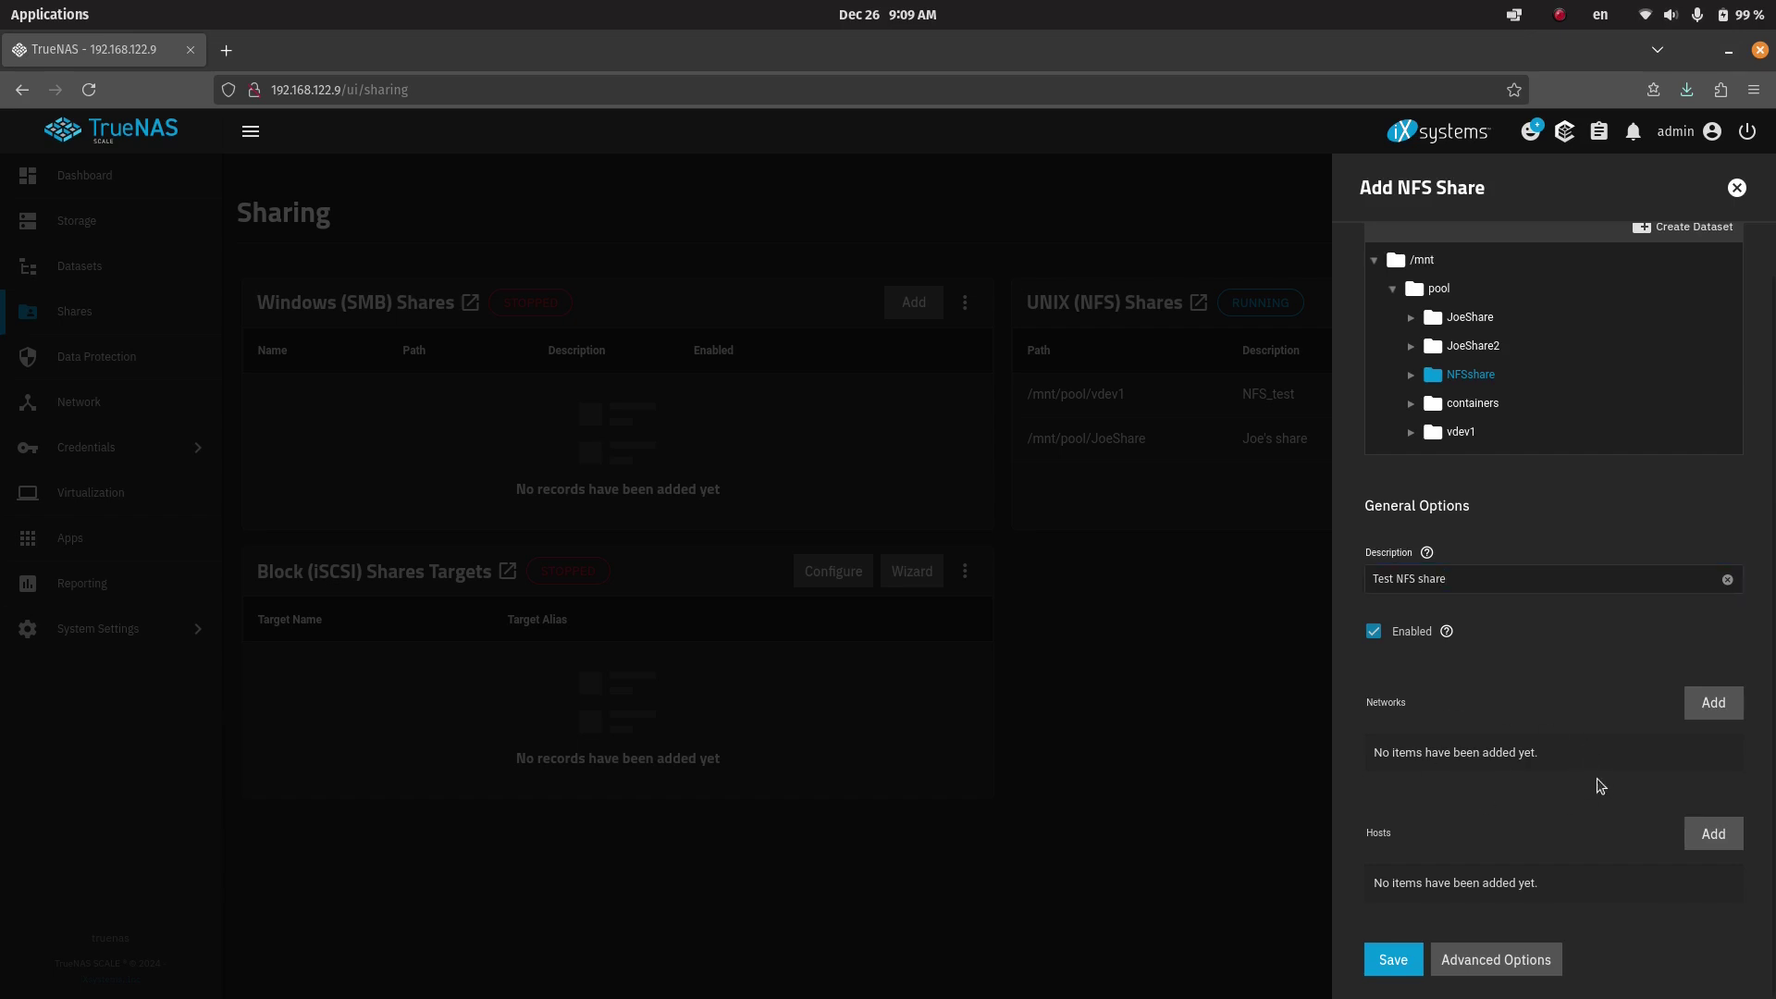
- Restrict the share to network 192.168.122.0/24 and save it
click(1707, 707)
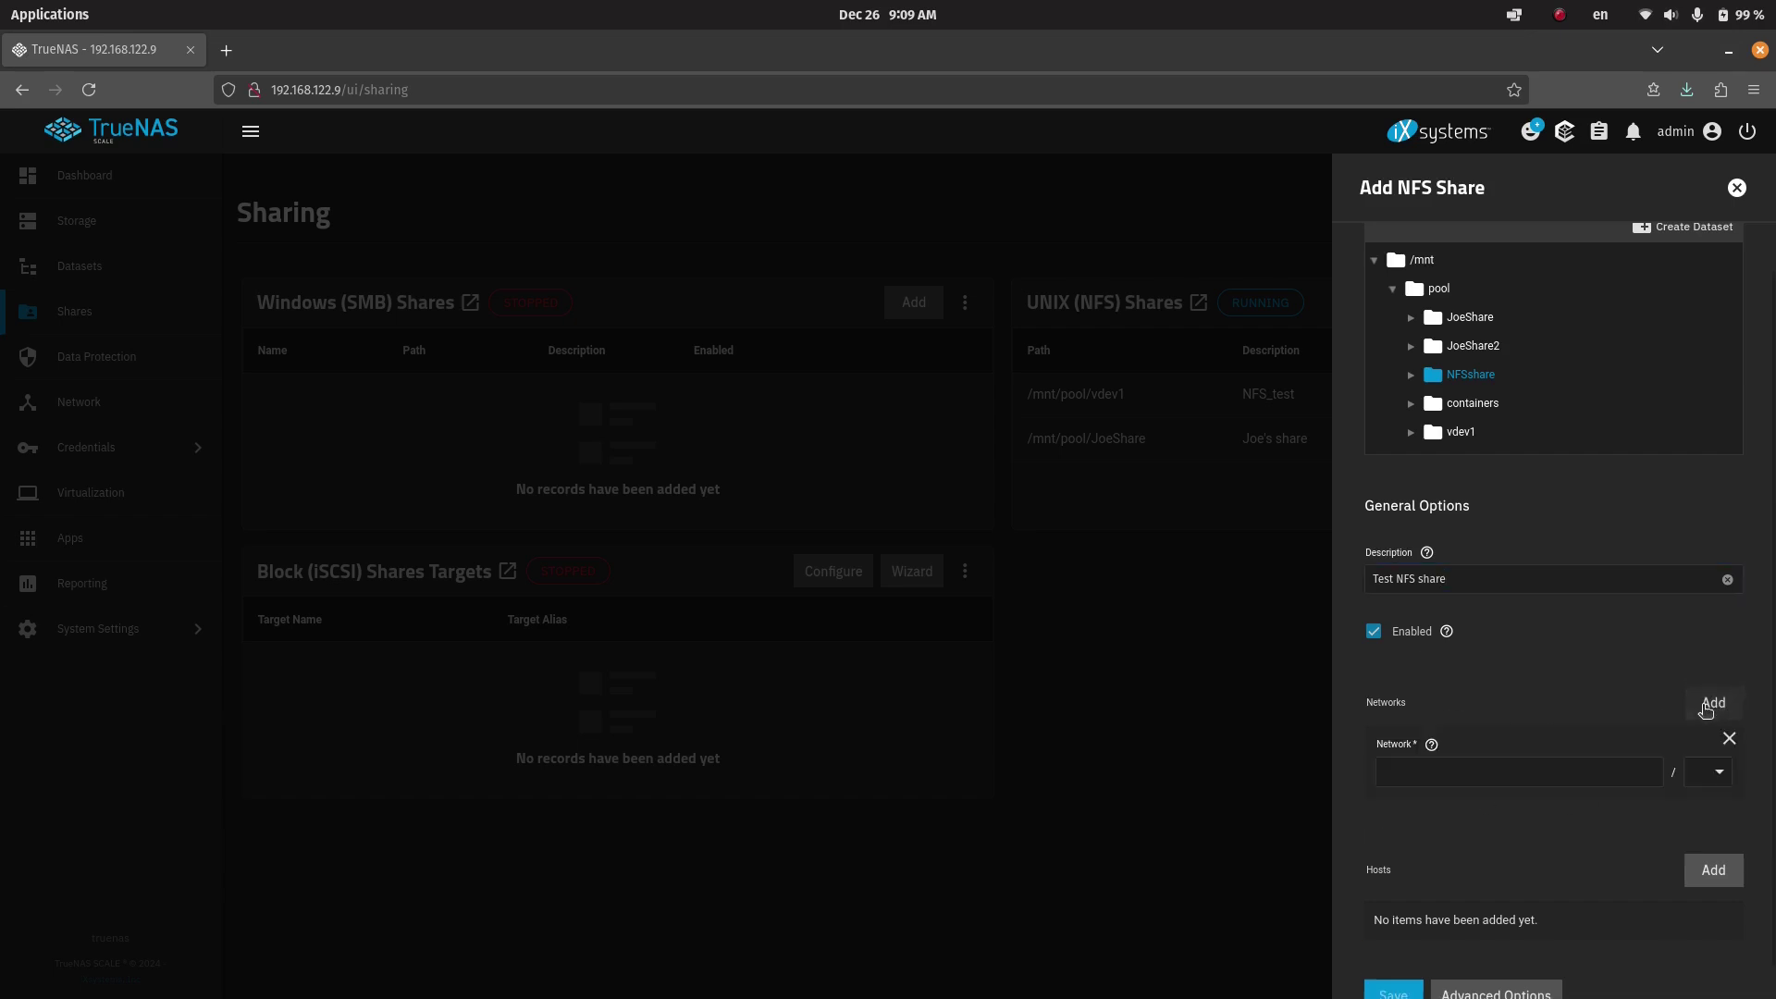
click(1580, 770)
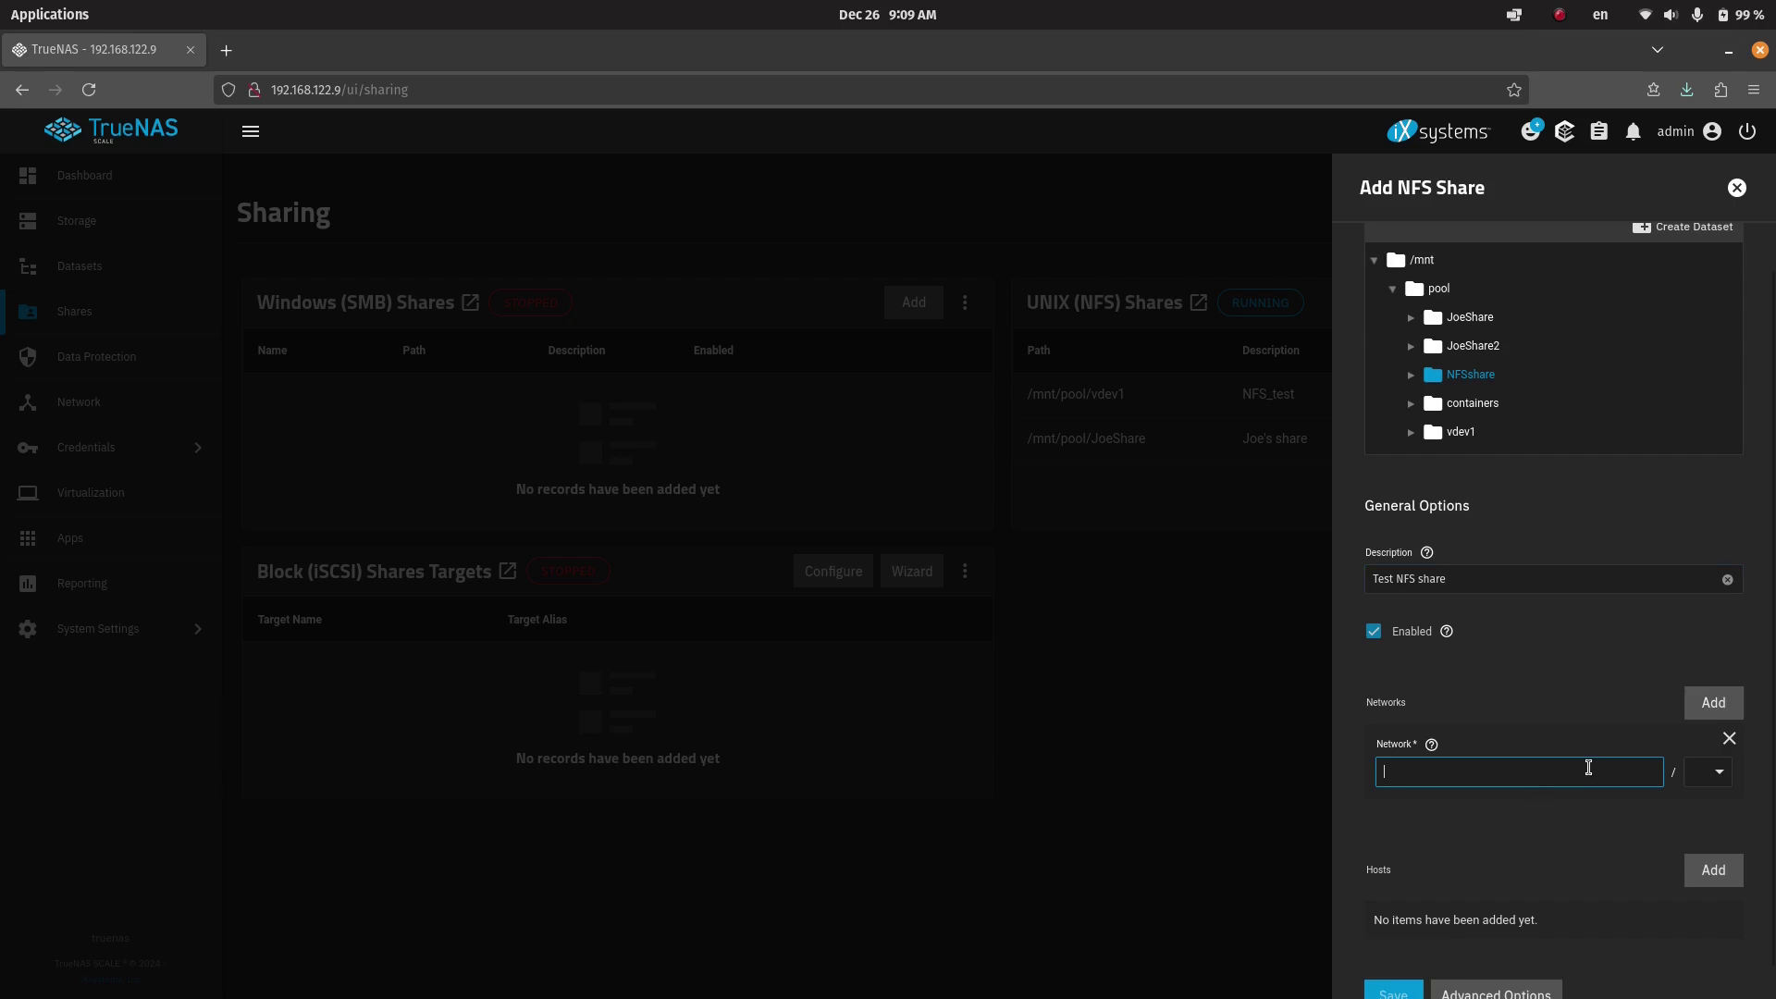
text(192.168.122.0)
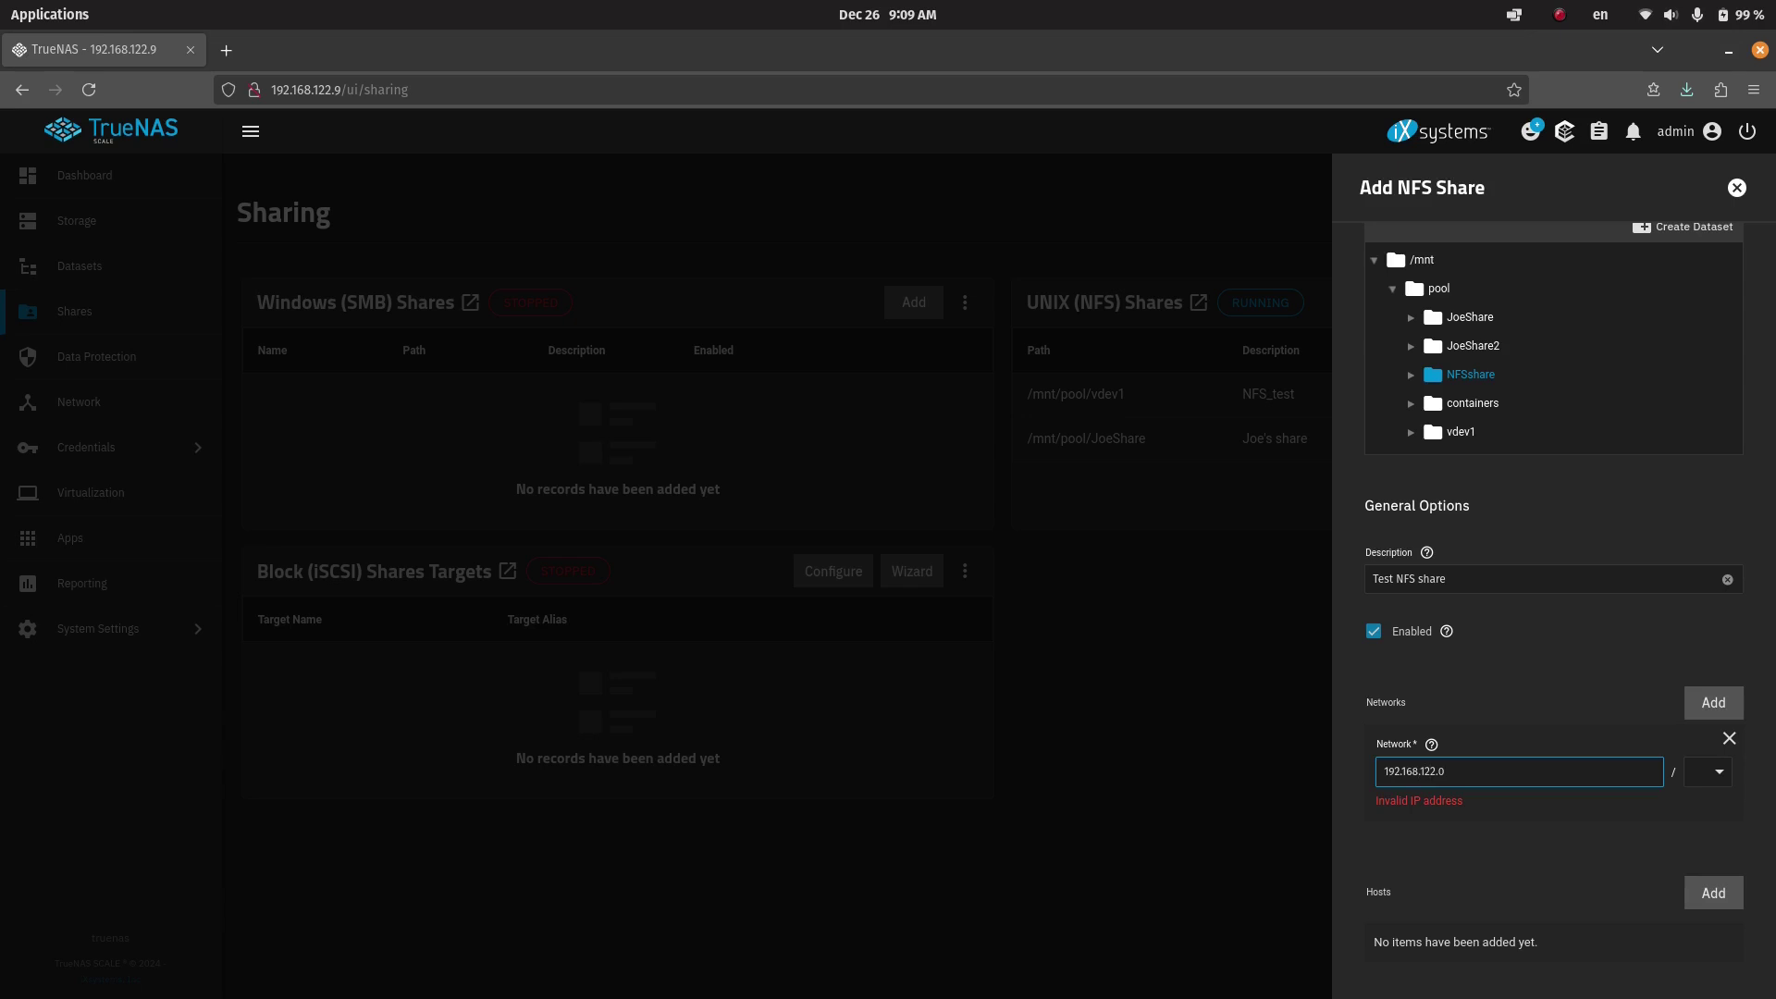
key(Tab)
key(4)
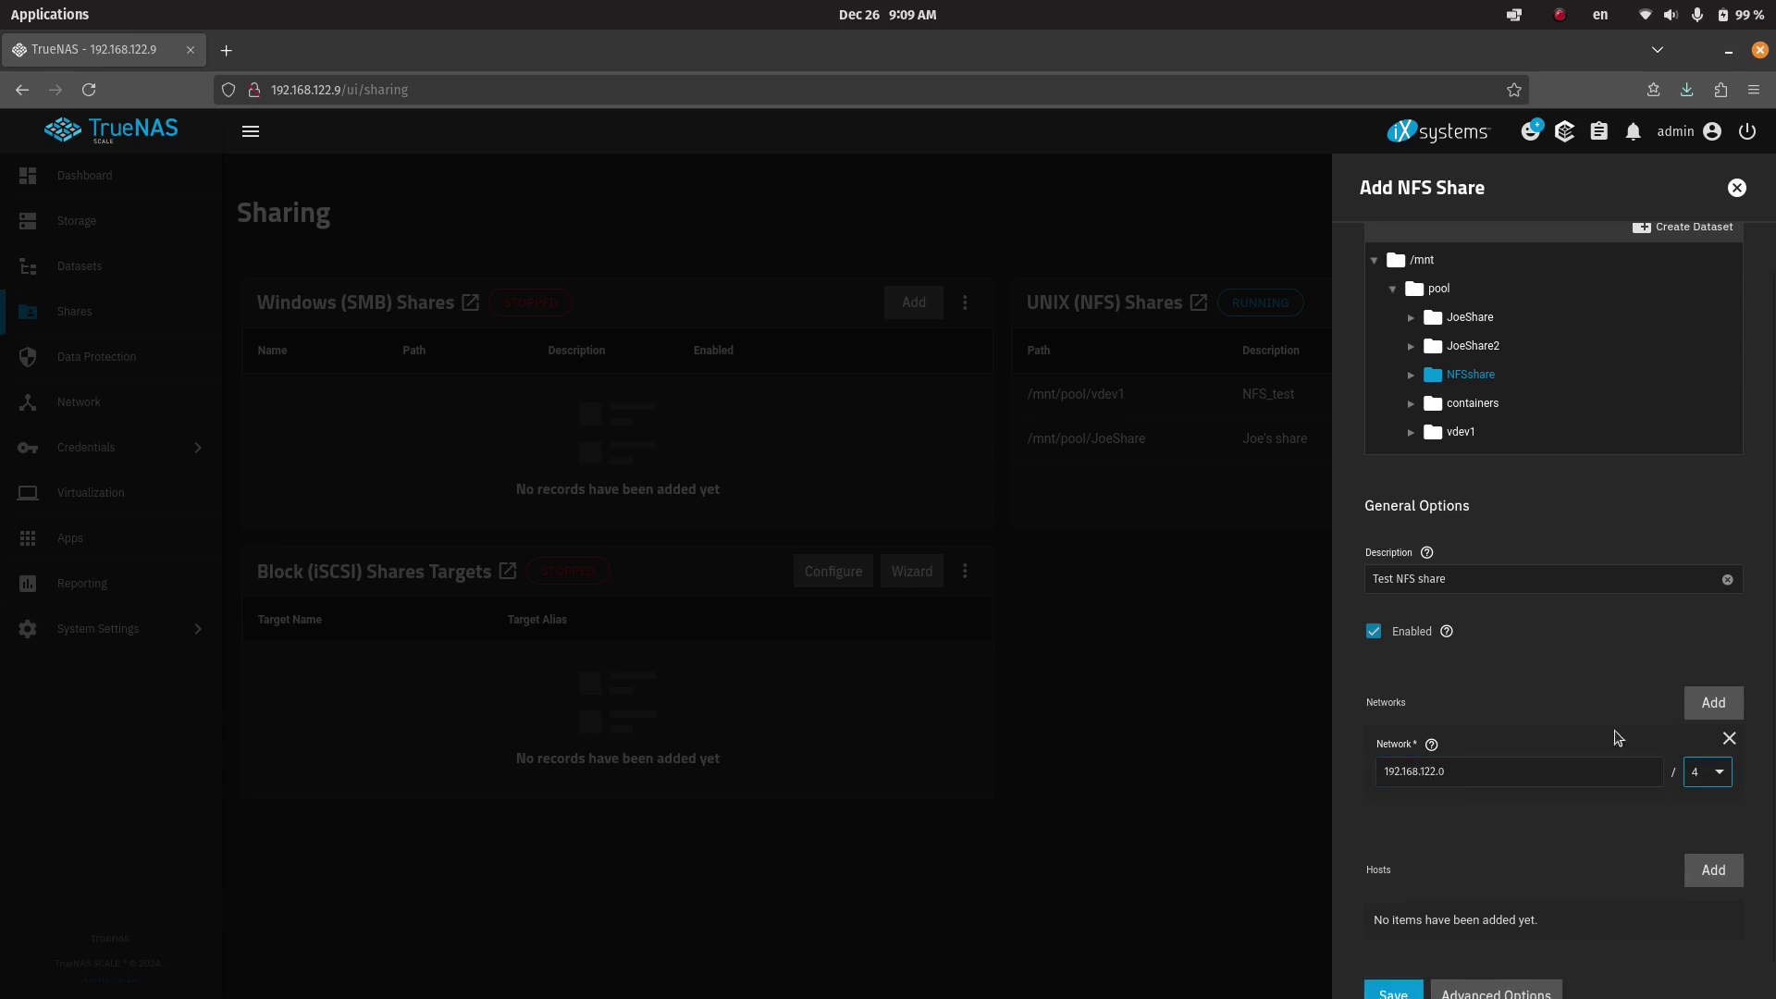
click(1718, 776)
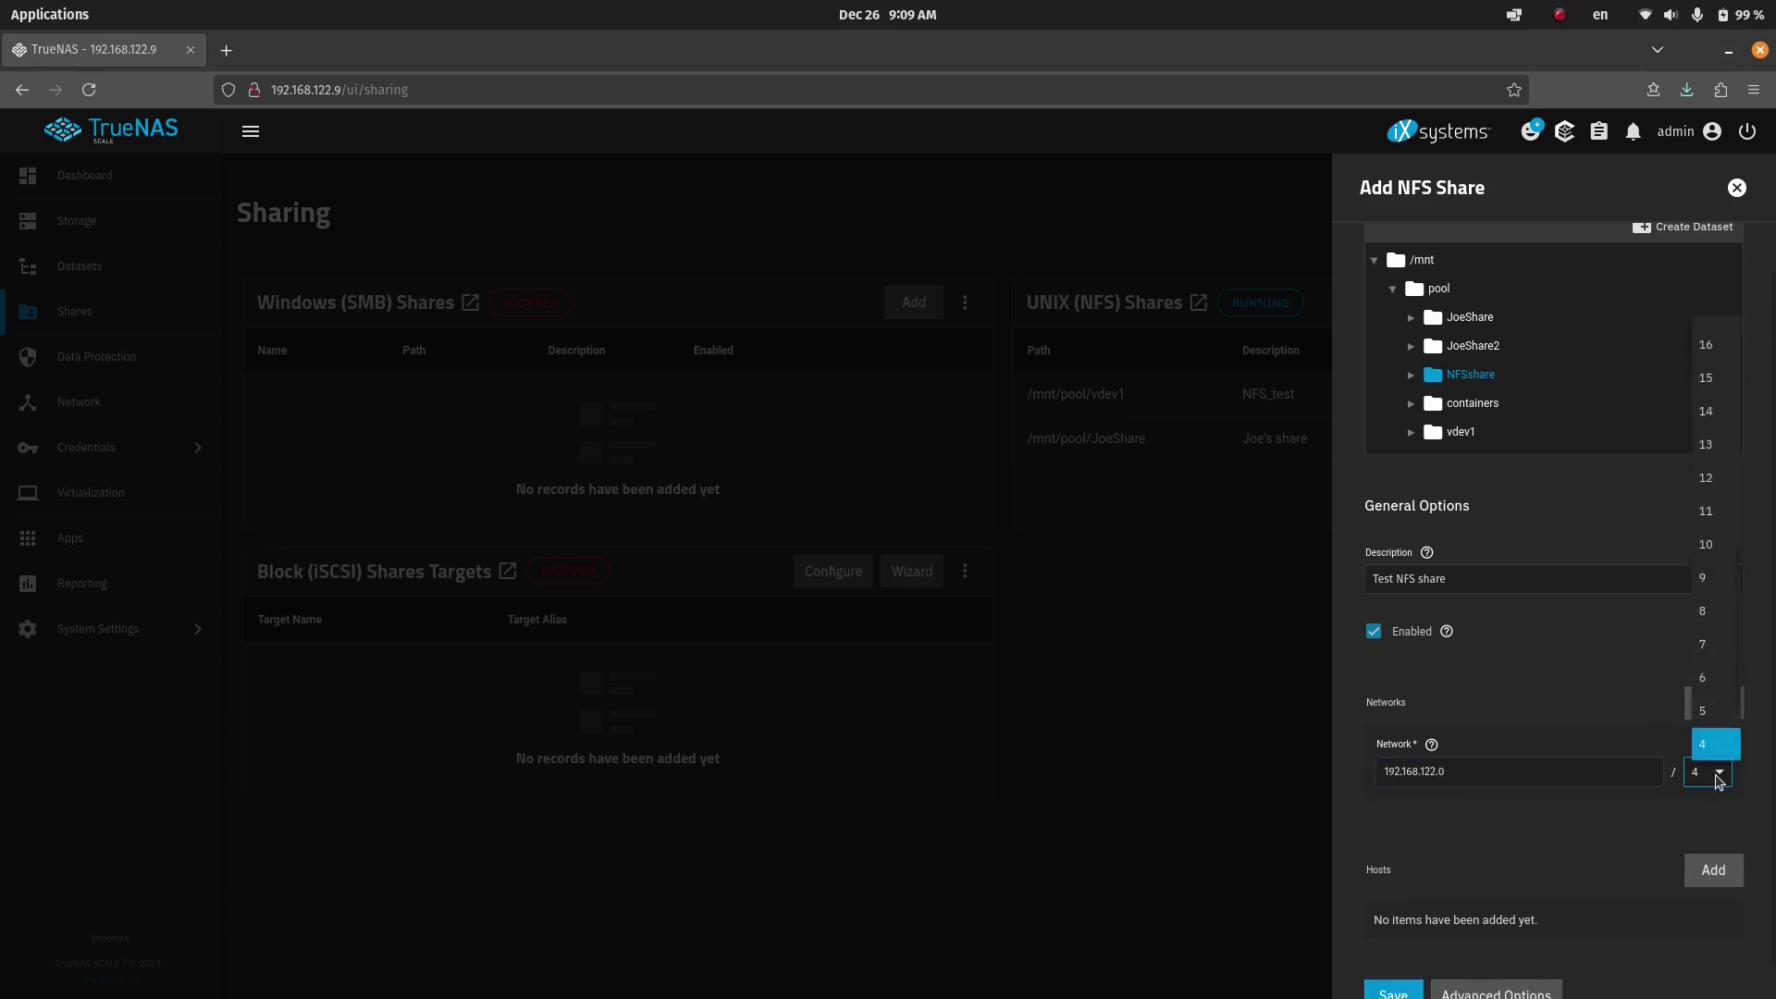
scroll(1716, 740, up, 3)
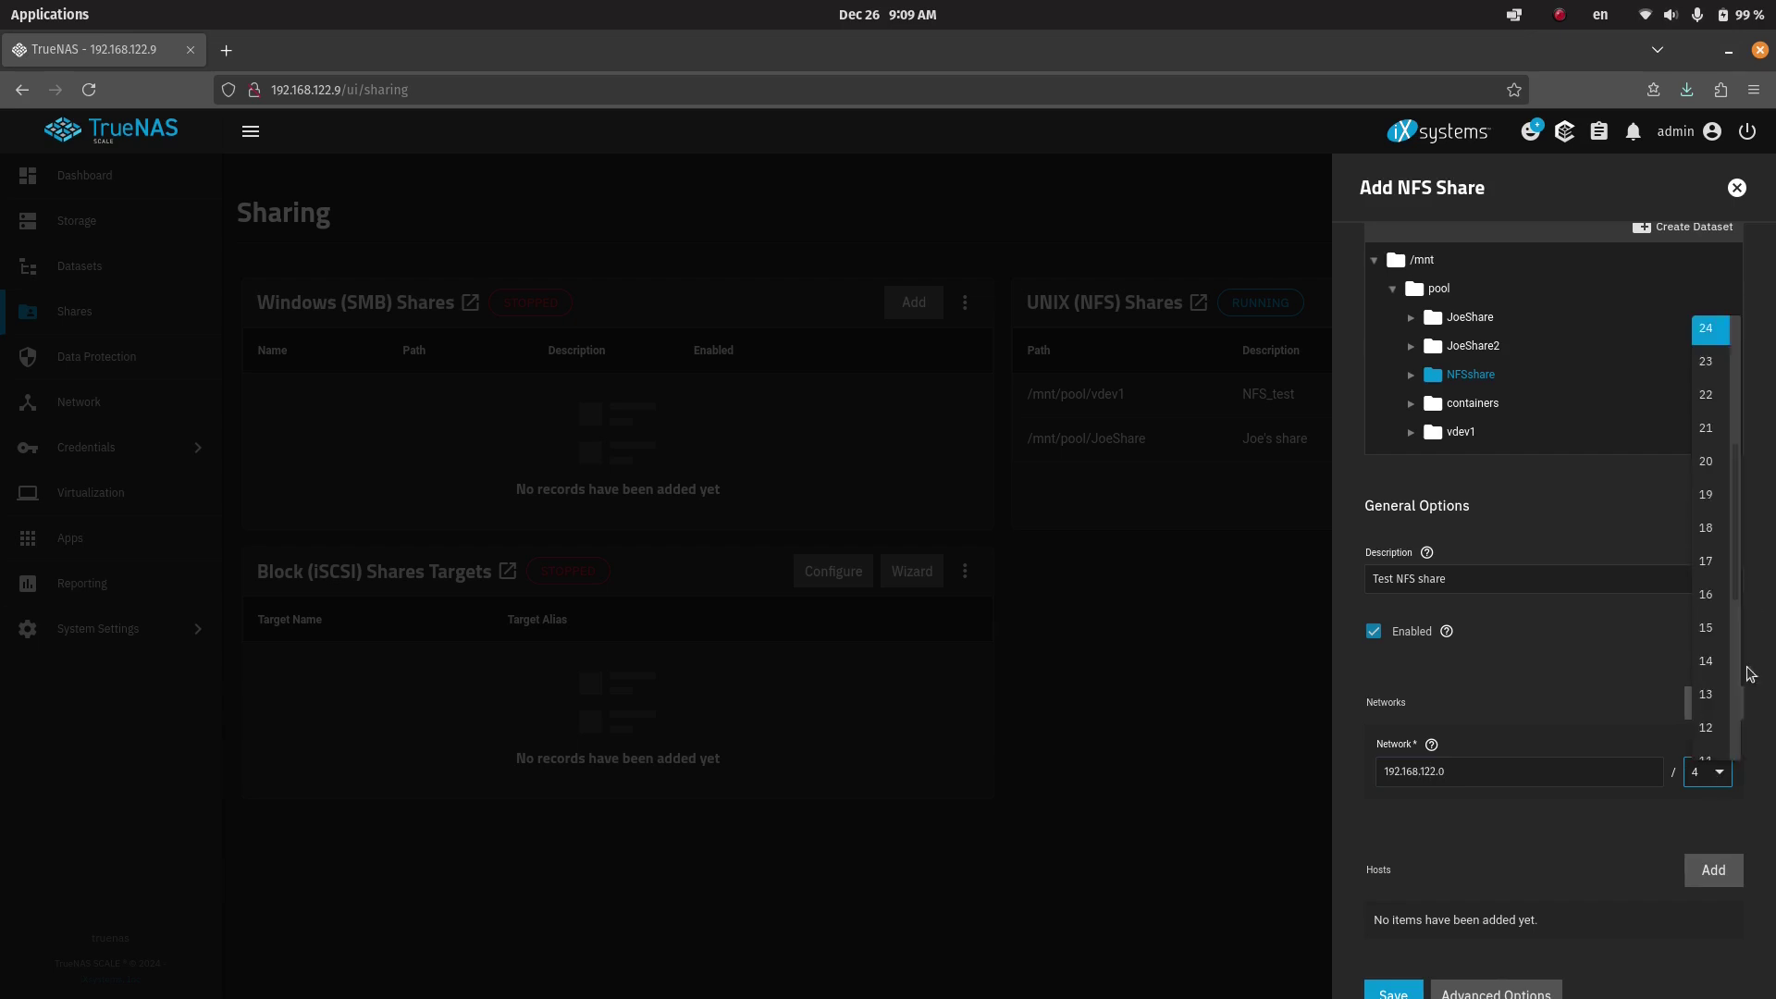
click(1719, 345)
click(1514, 844)
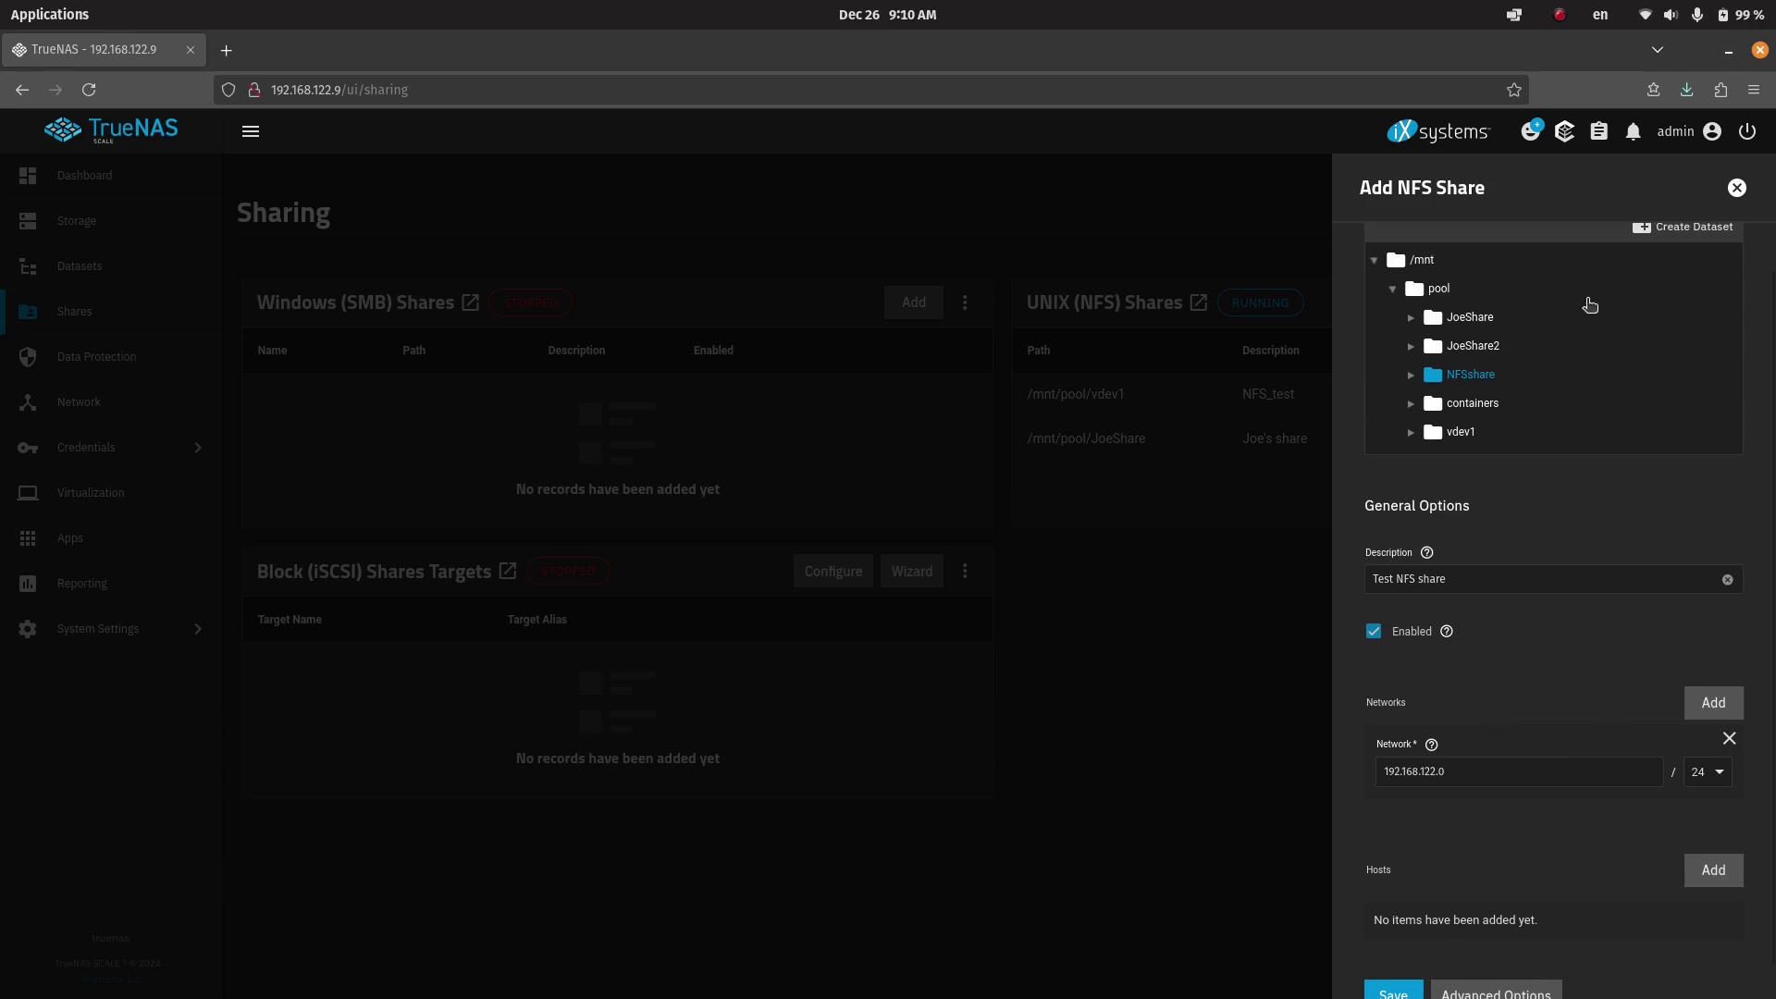
scroll(1554, 696, down, 1)
click(1397, 962)
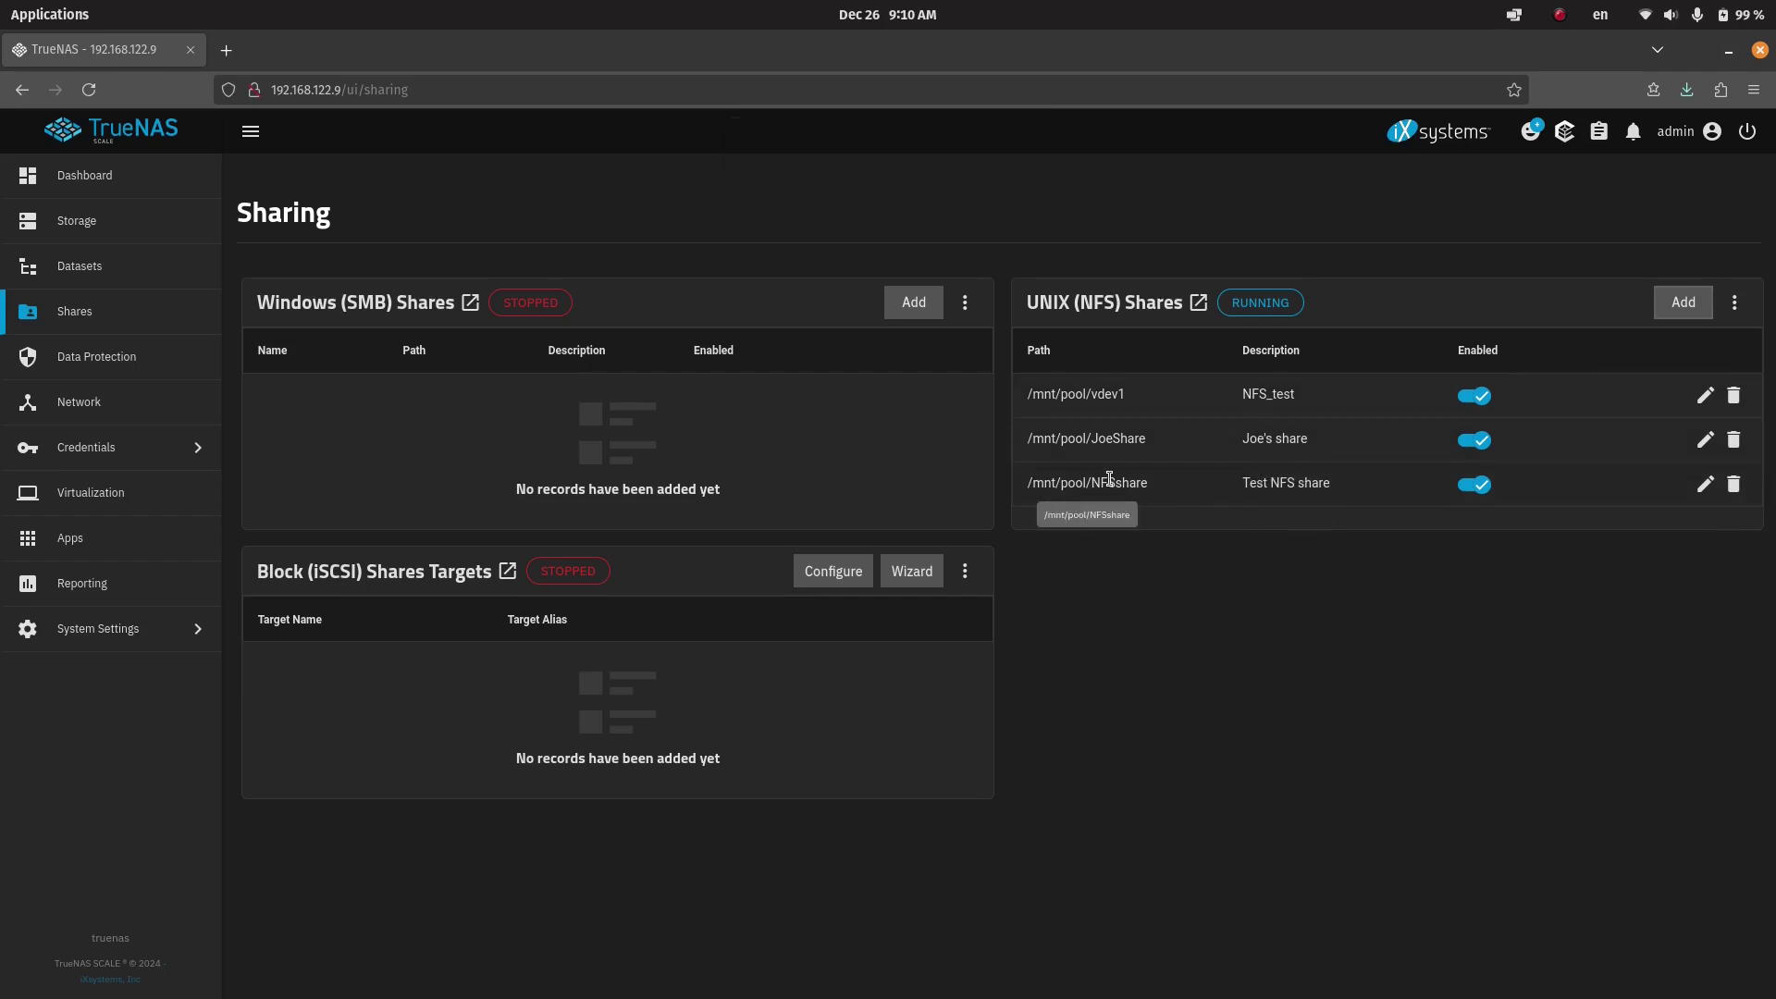
- In the terminal, go up to Downloads and create an nfstest folder
mouse_move(985, 989)
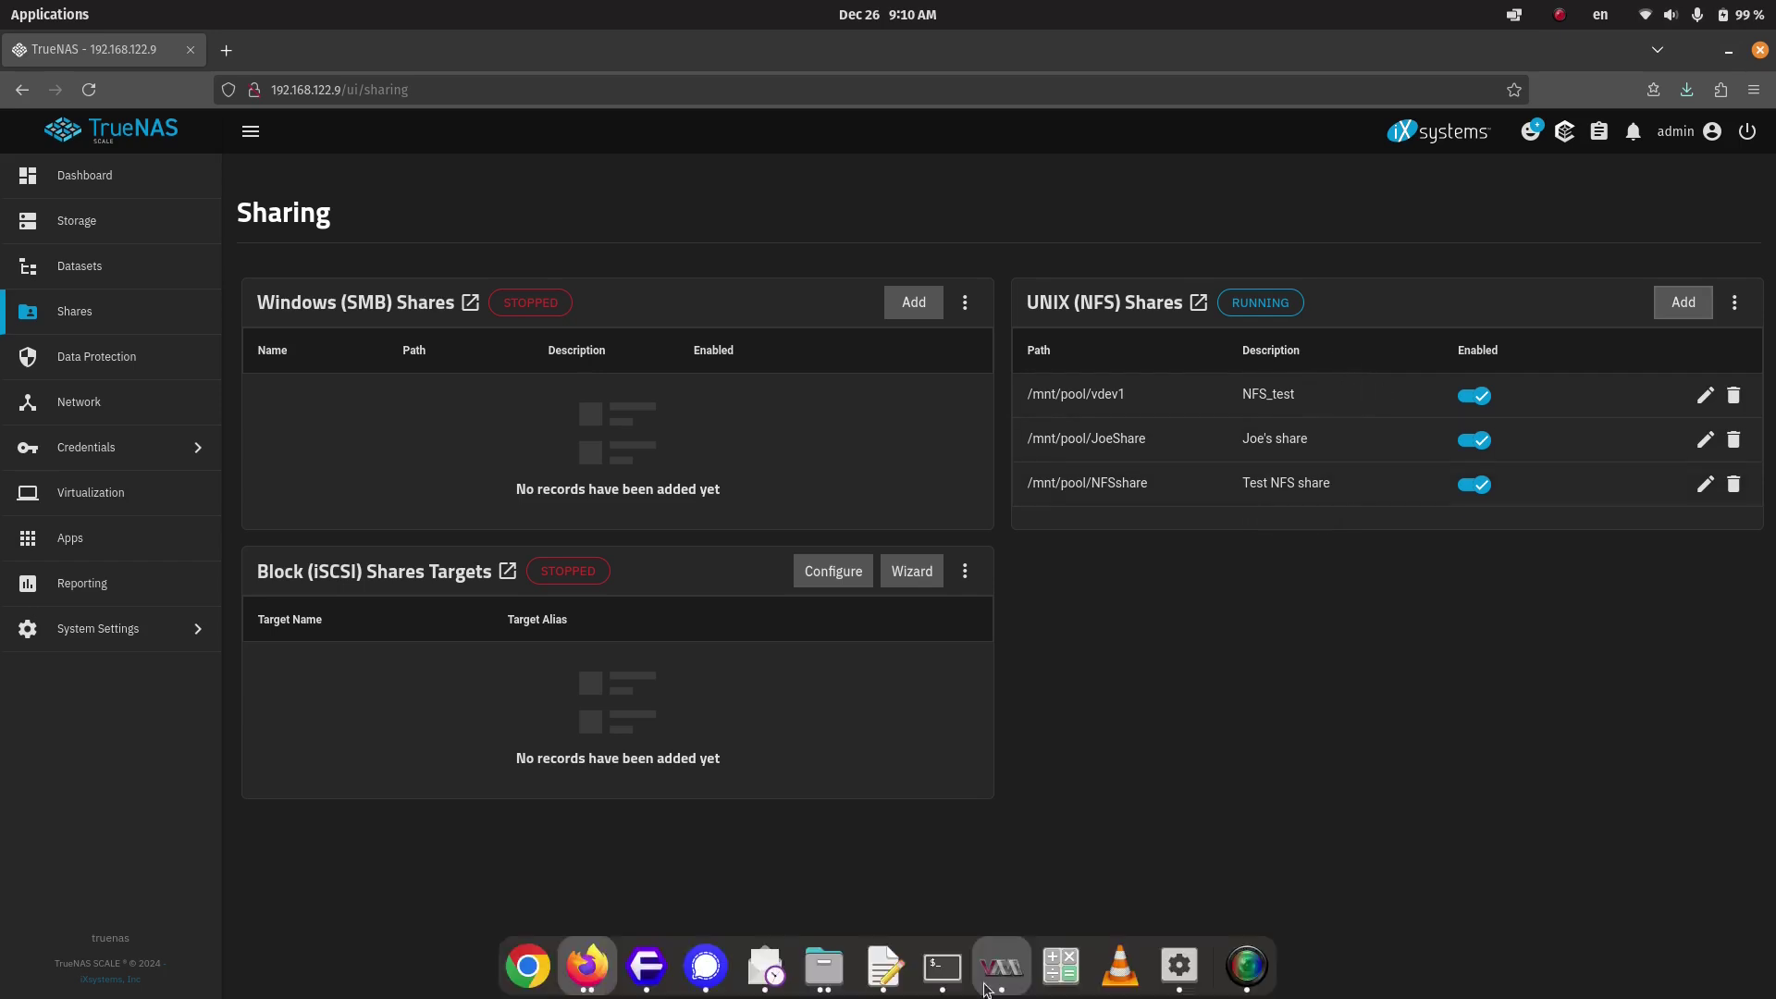
click(943, 967)
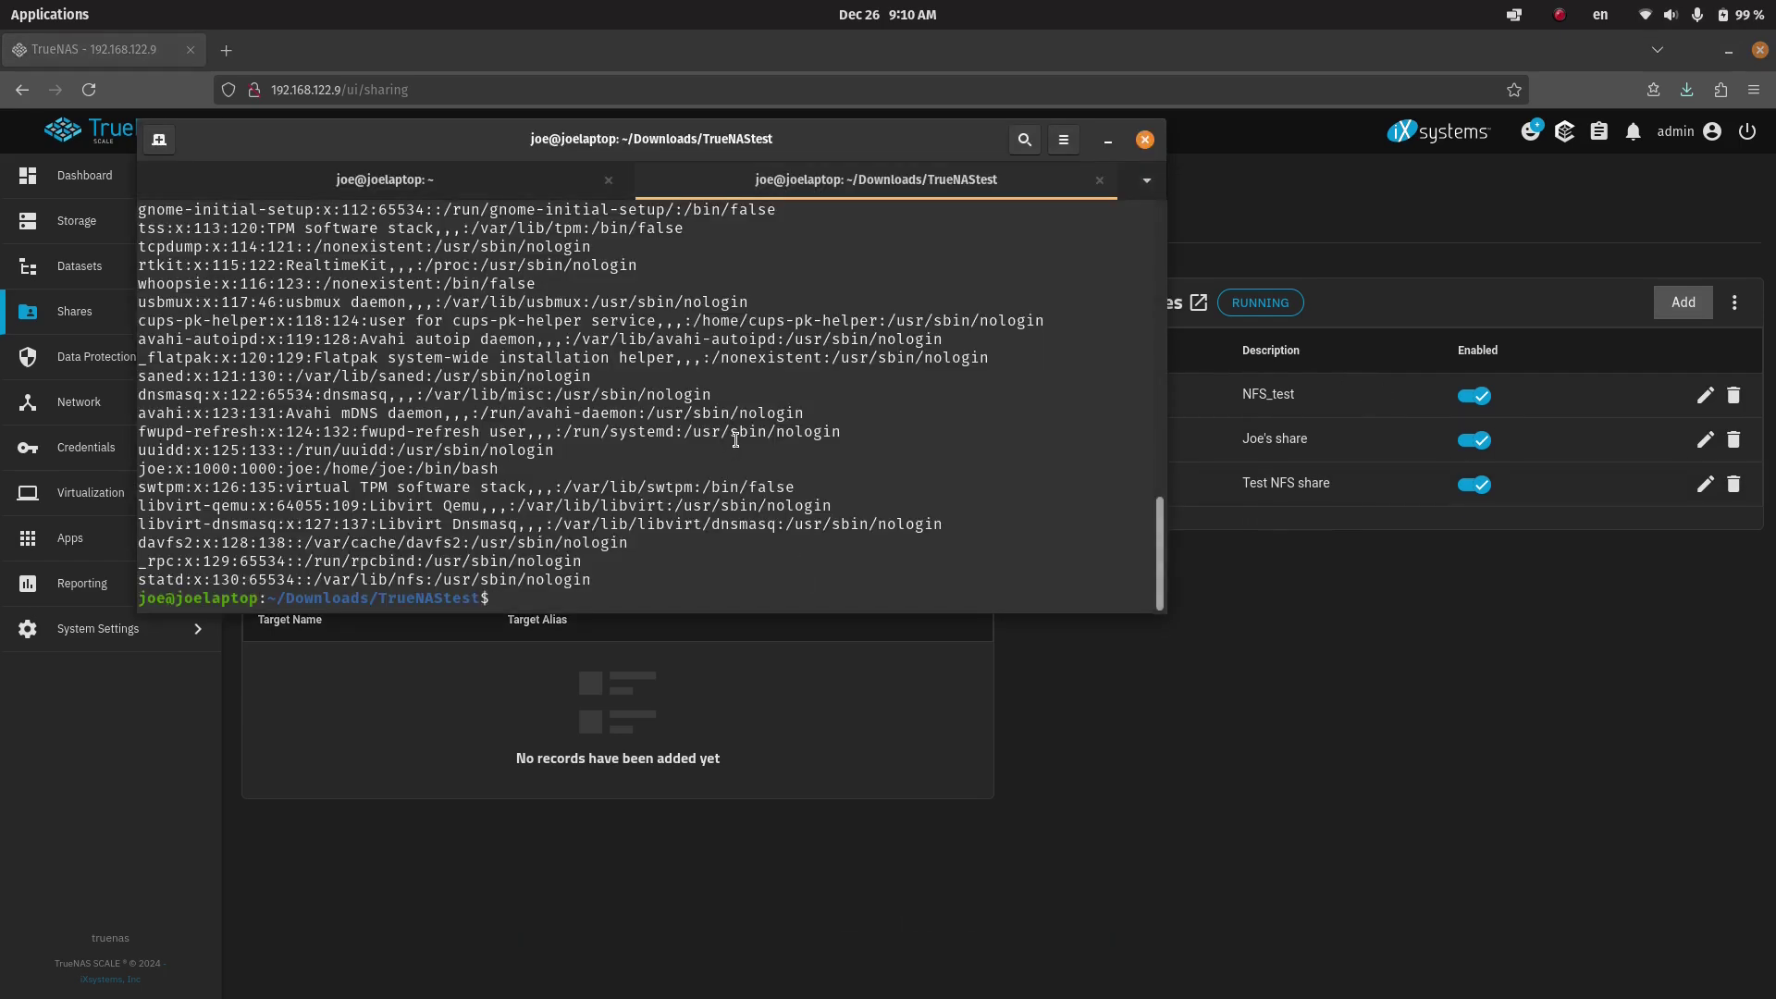
text(cd ..)
key(Return)
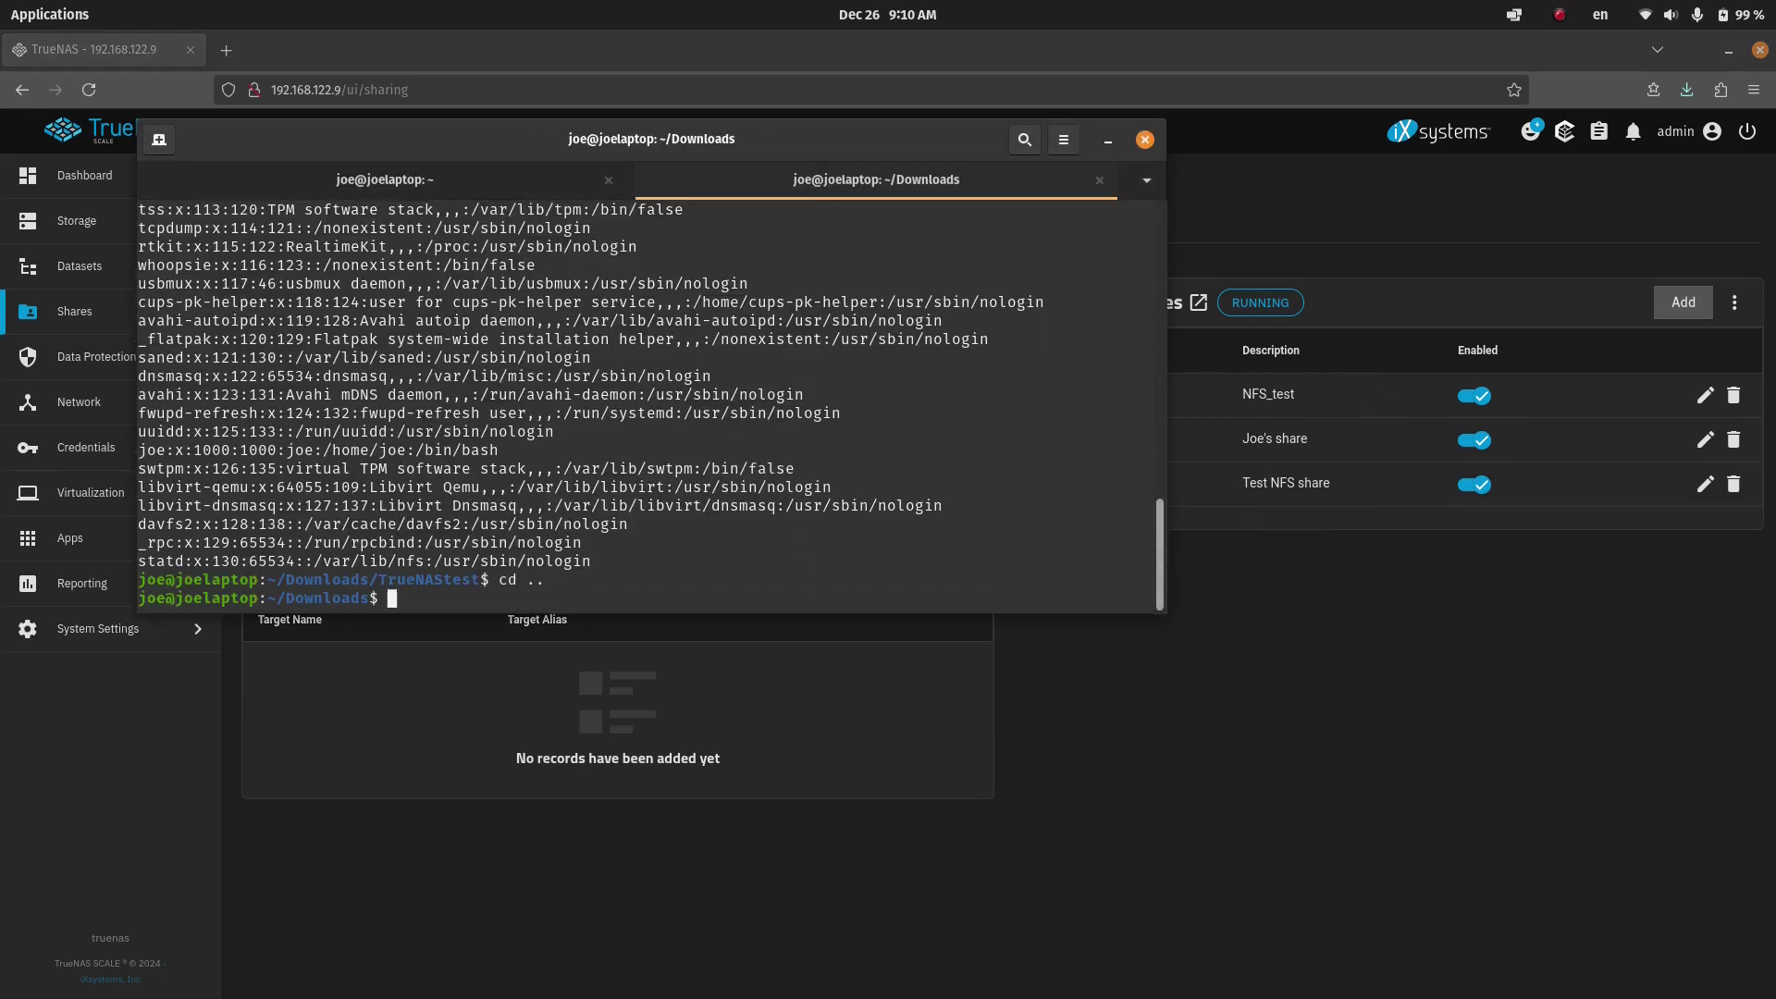
text(mkdir nfstest)
key(Return)
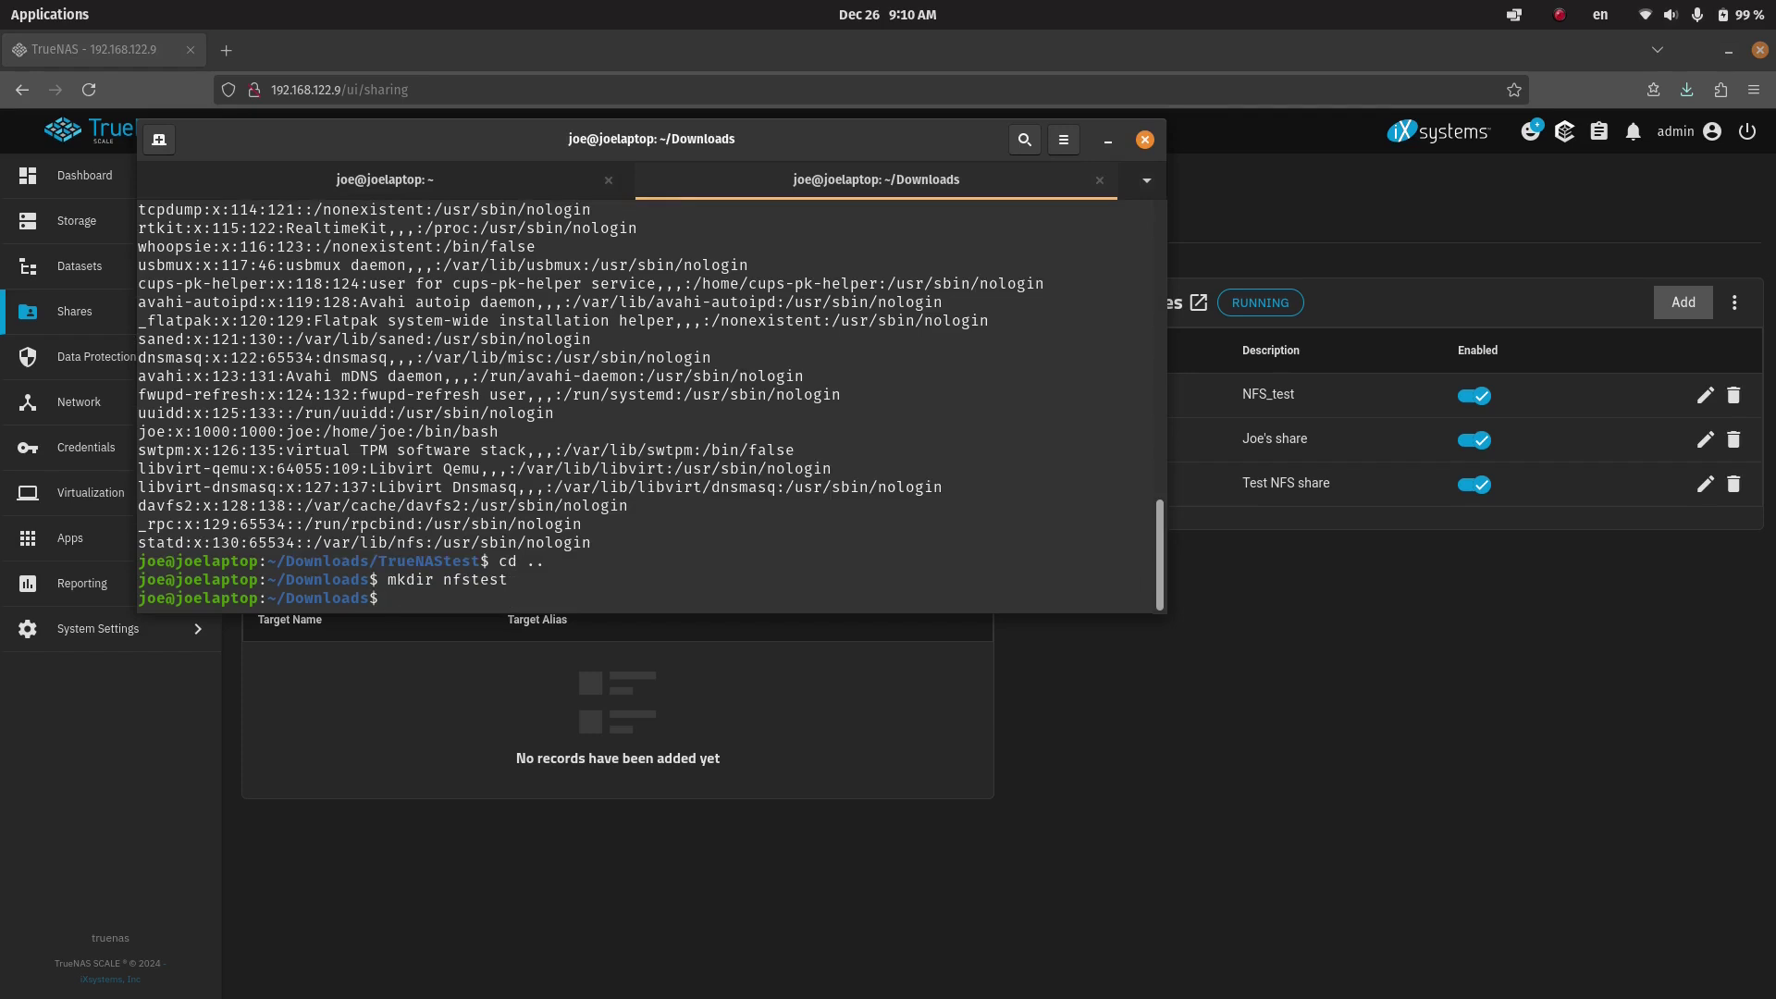
- Run sudo mount -t nfs 192.168.122.9:/mnt/pool/NFSshare nfstest, pasting the path copied from TrueNAS
text(sudo mount -t nfs 192.168.122.9:/)
click(1220, 612)
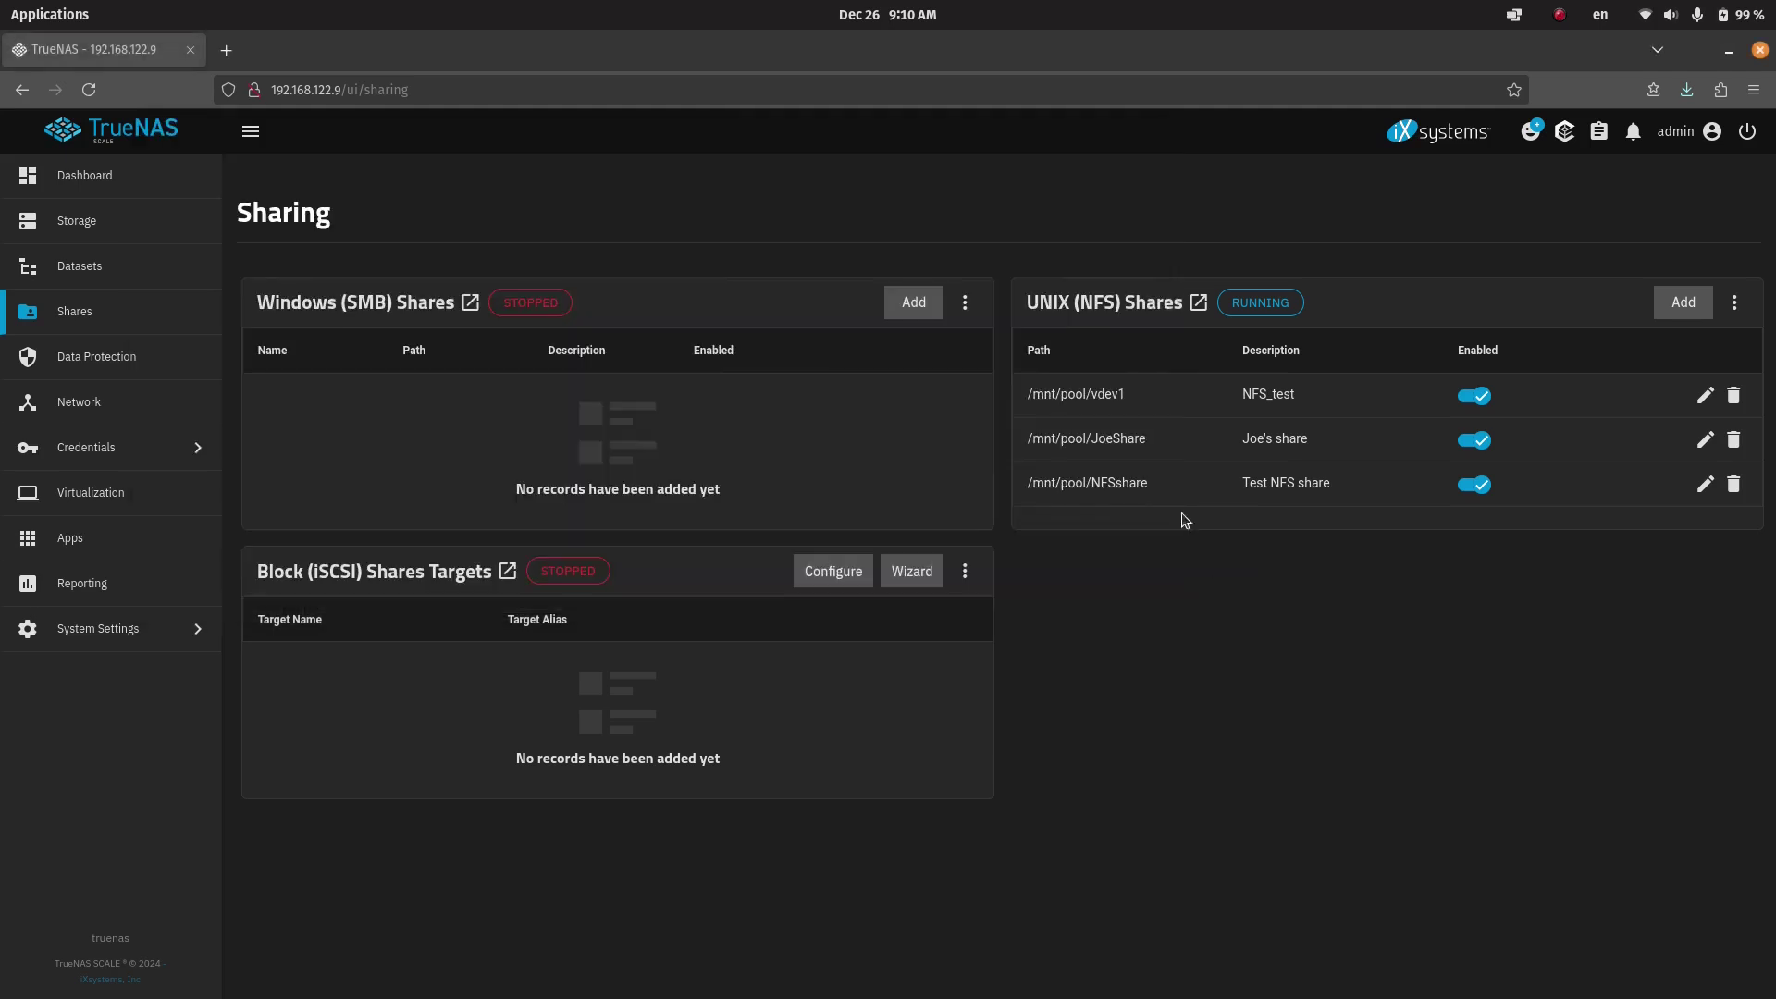
drag(1158, 483, 1028, 482)
key(ctrl+c)
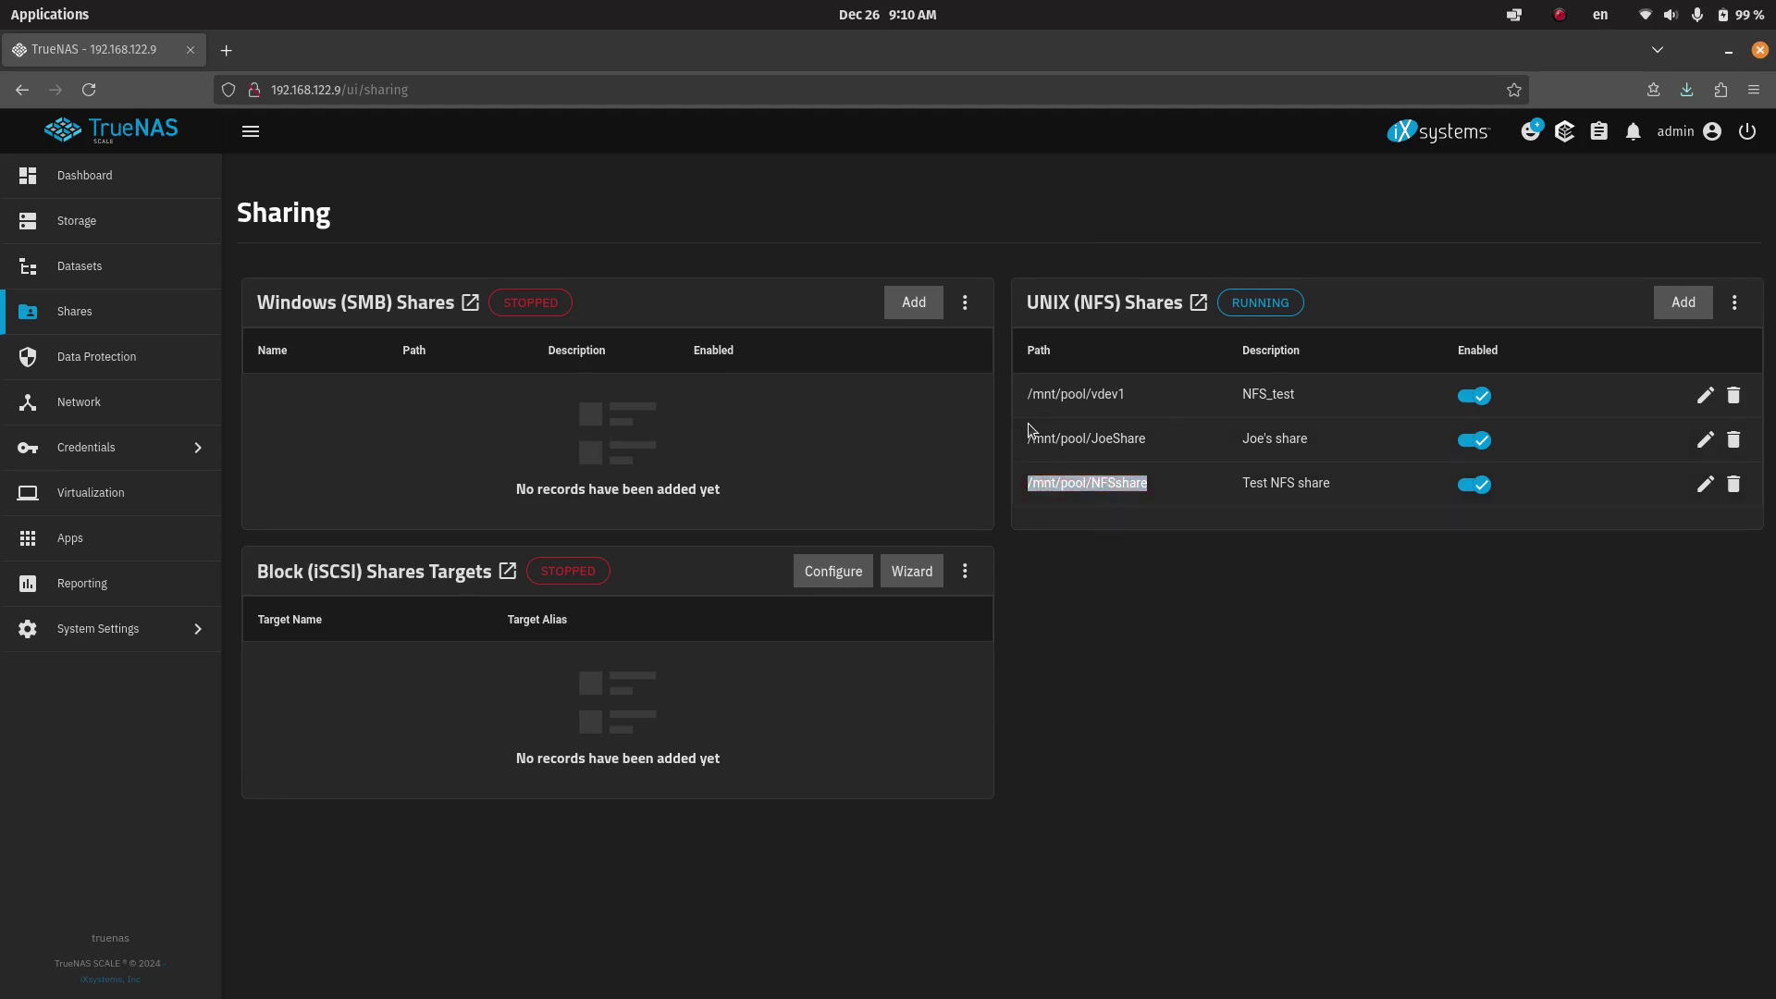
key(alt+Tab)
key(BackSpace)
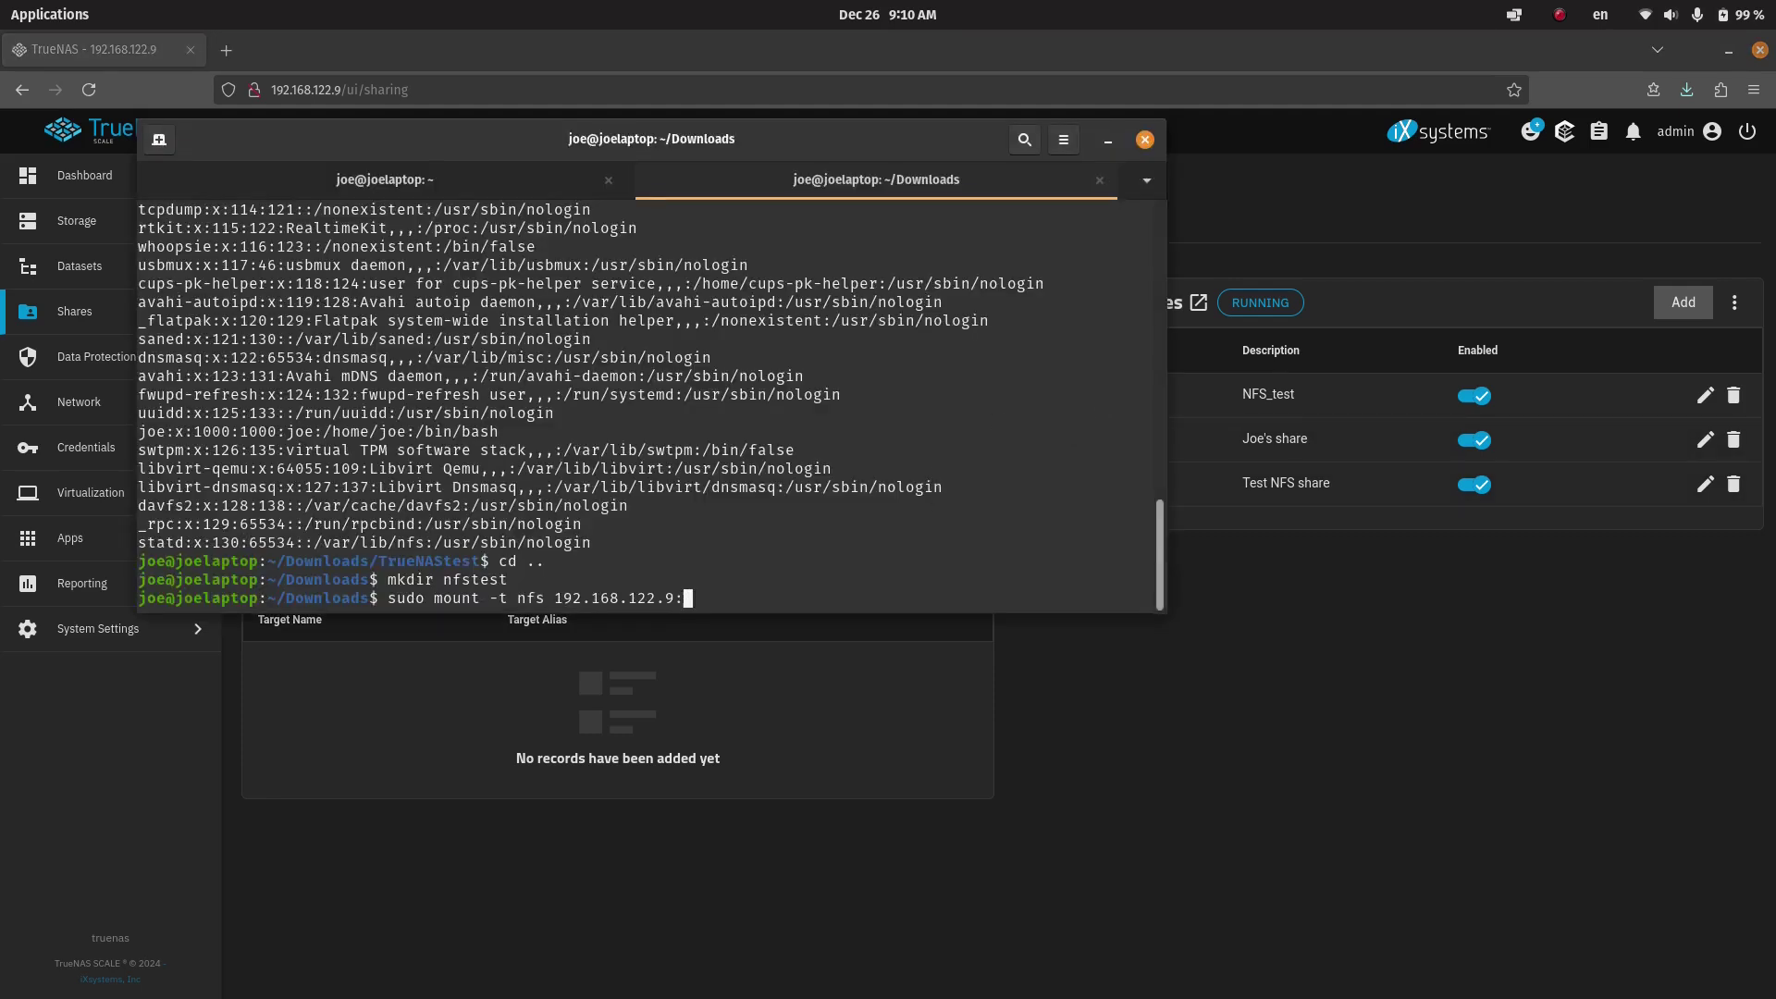
key(ctrl+shift+v)
text(nfstest)
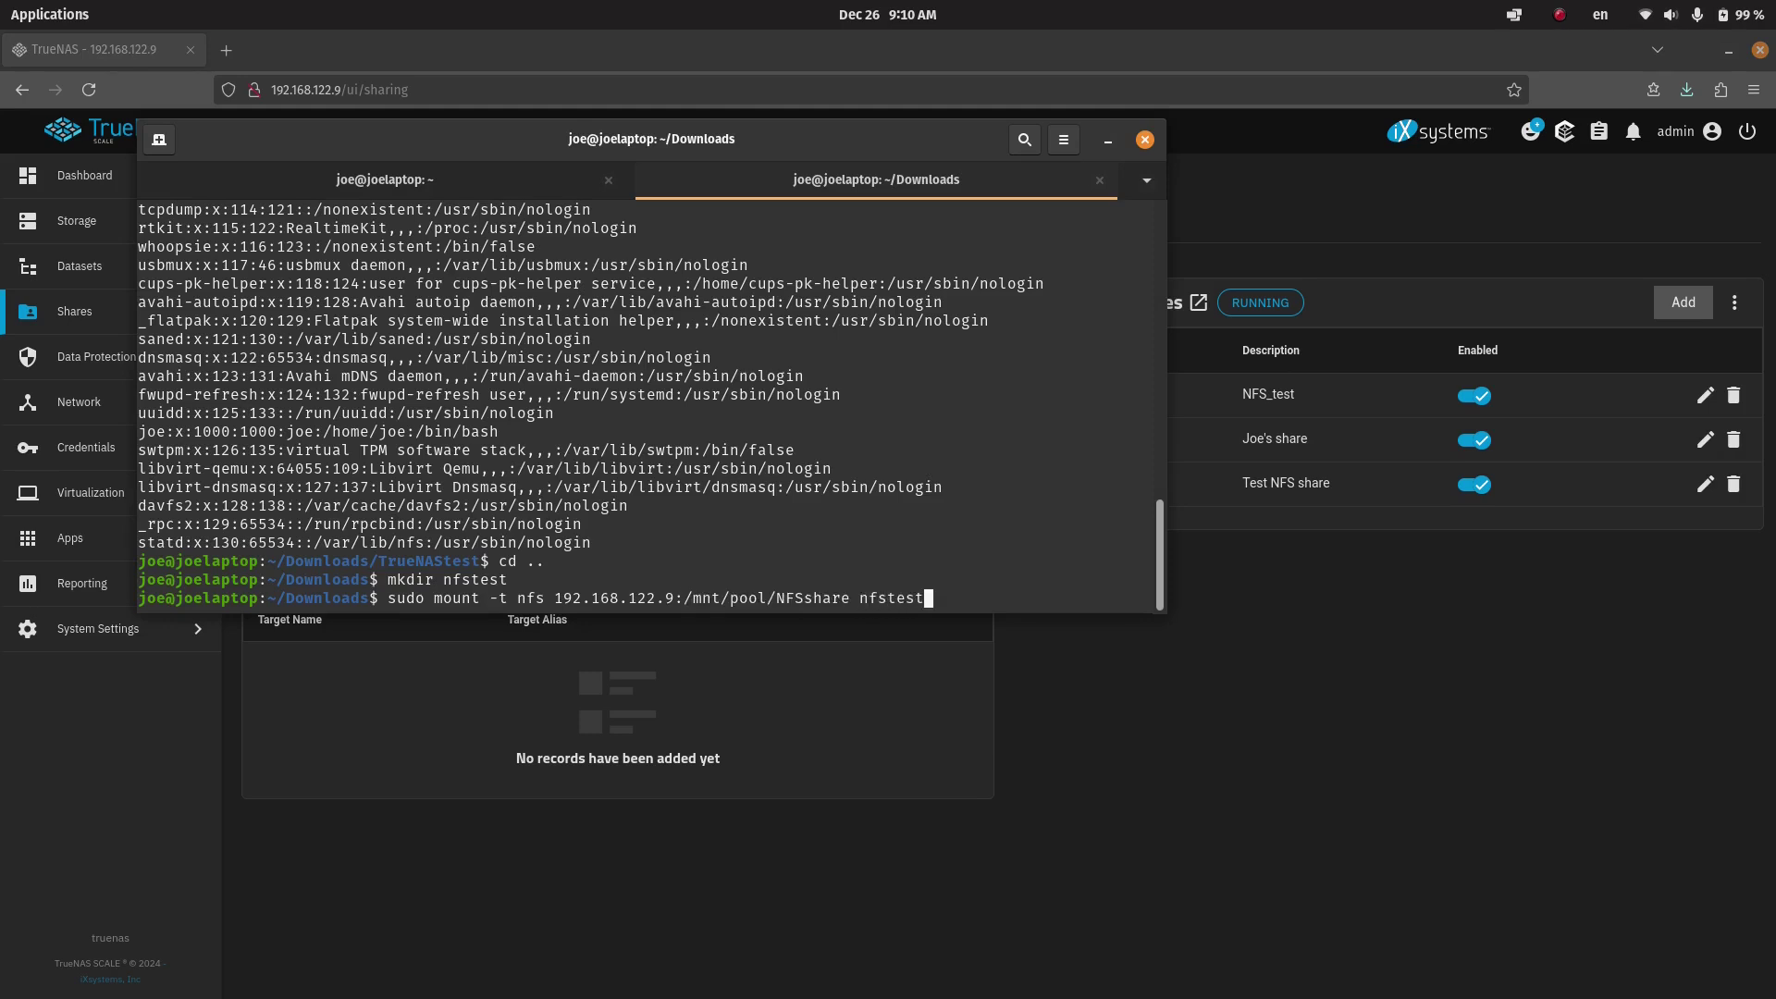
key(Return)
key(Return)
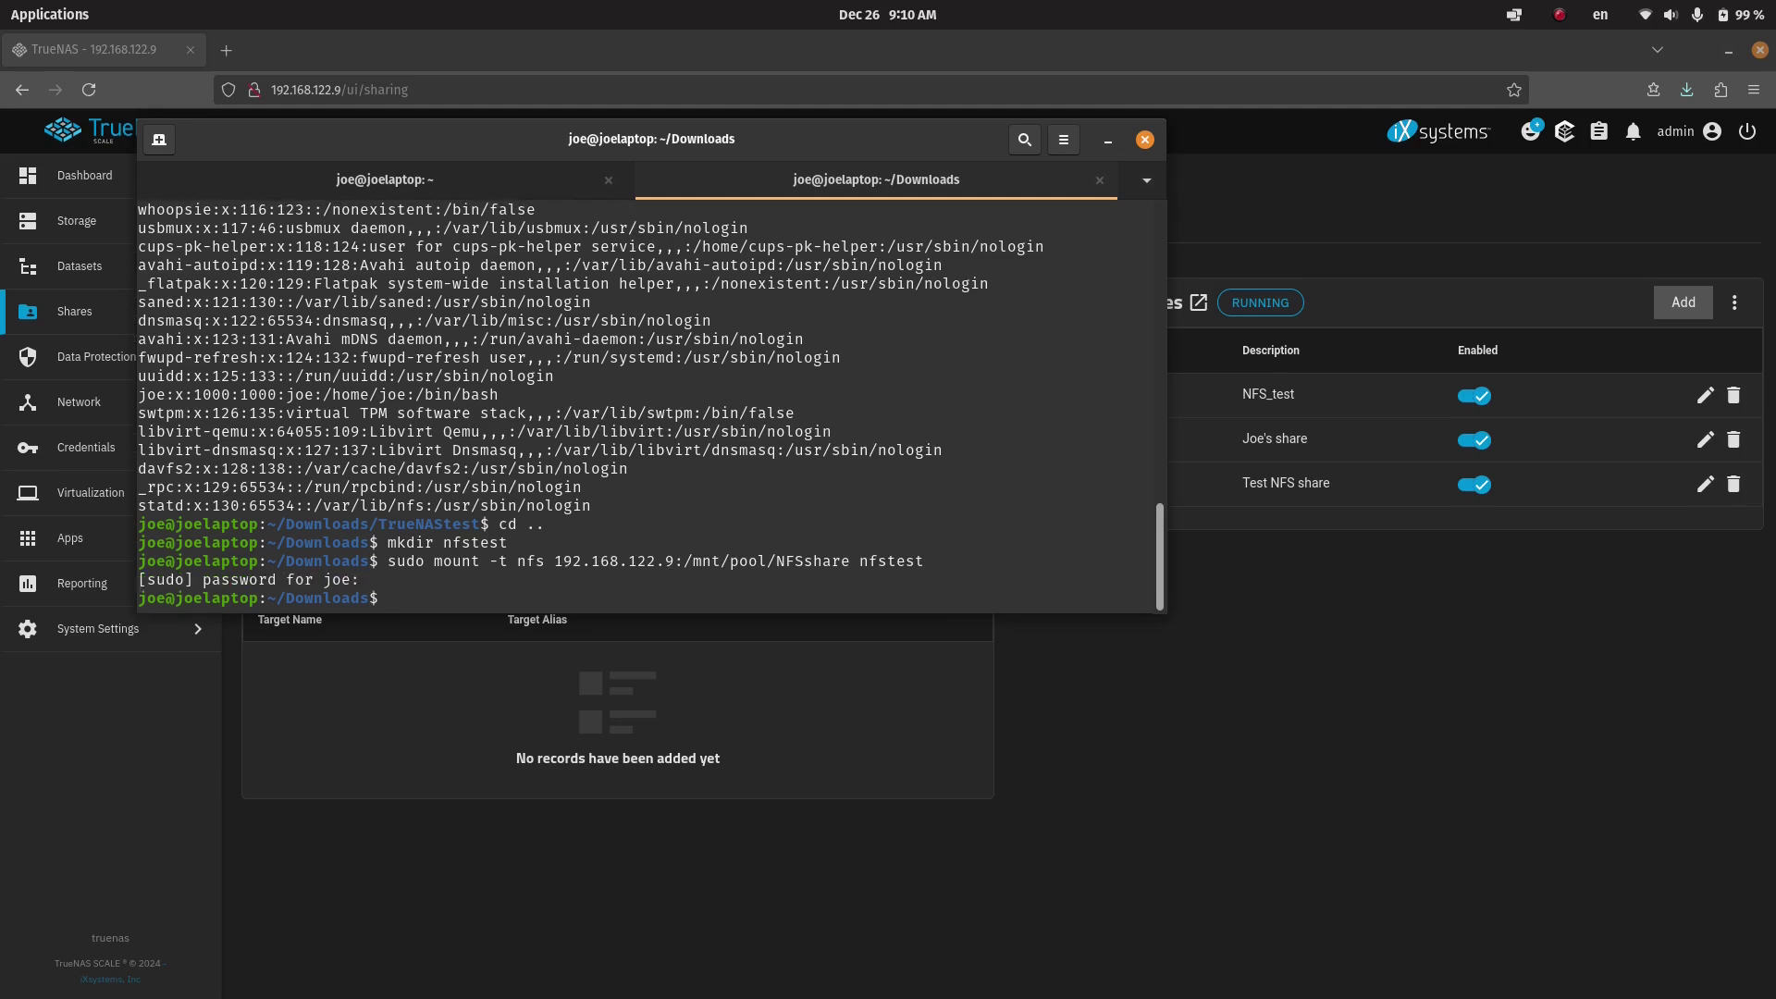
- Run df -h to confirm the NFSshare mount appears in the filesystem list
text(df -h)
key(Return)
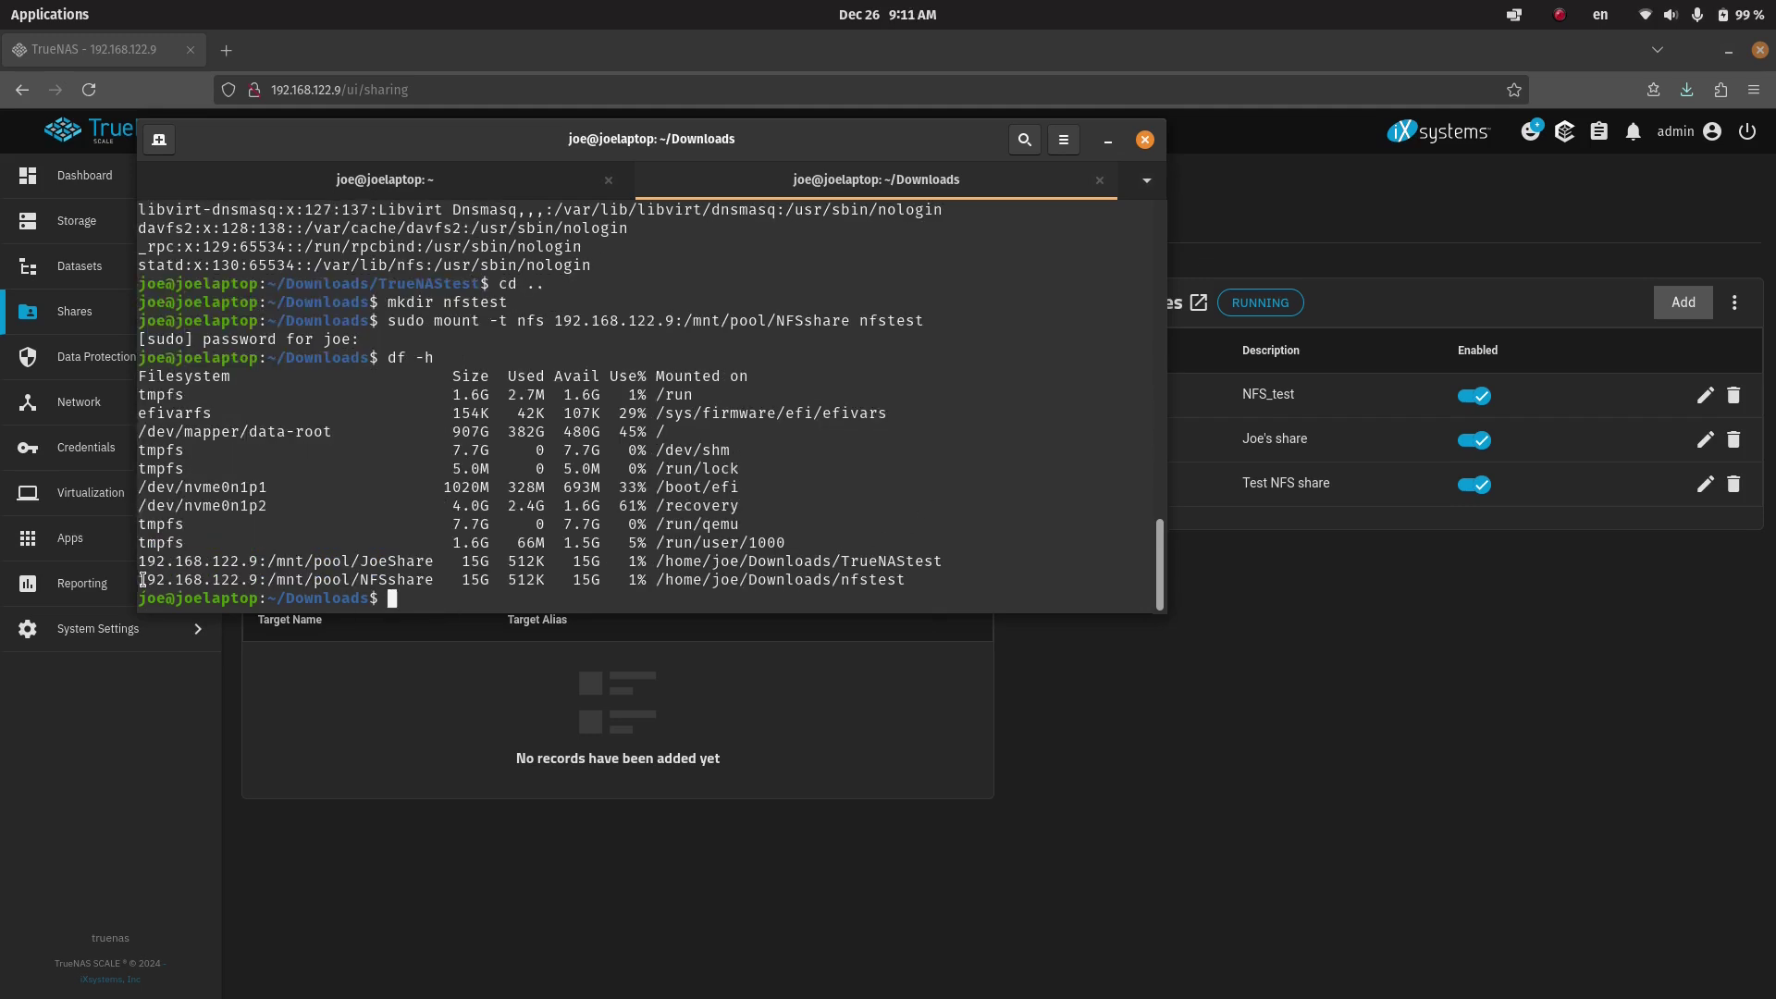
drag(144, 580, 112, 560)
click(914, 570)
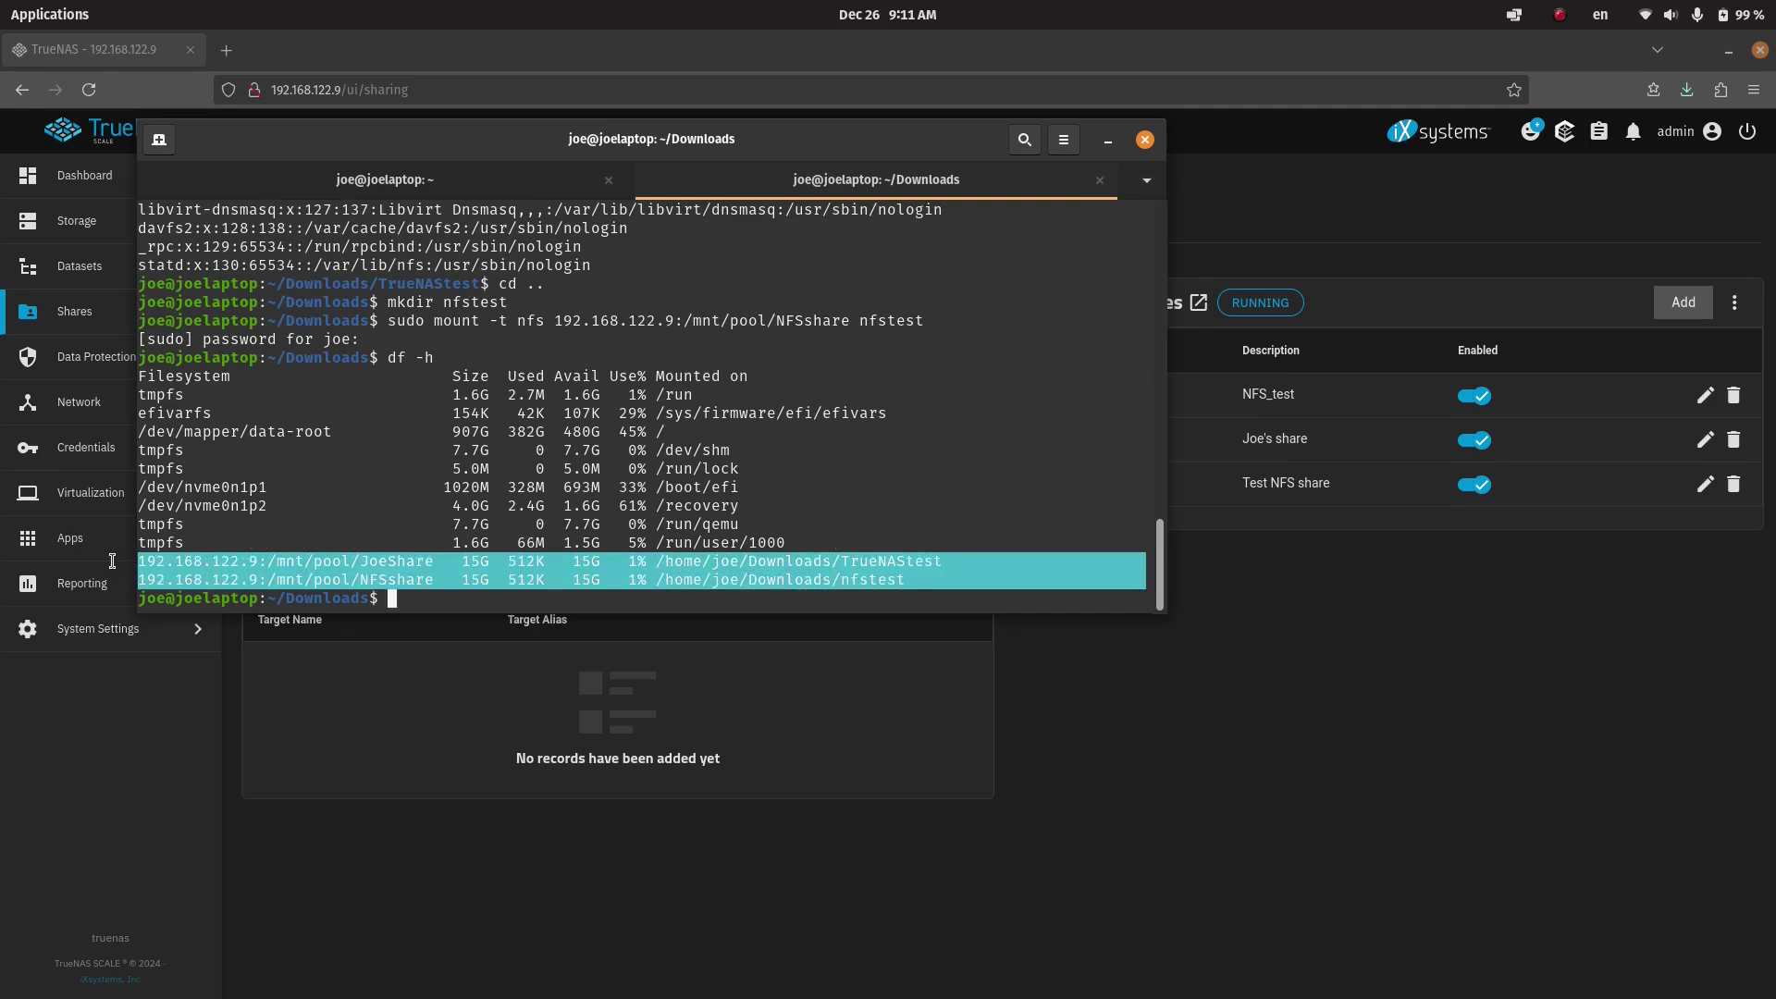
click(397, 602)
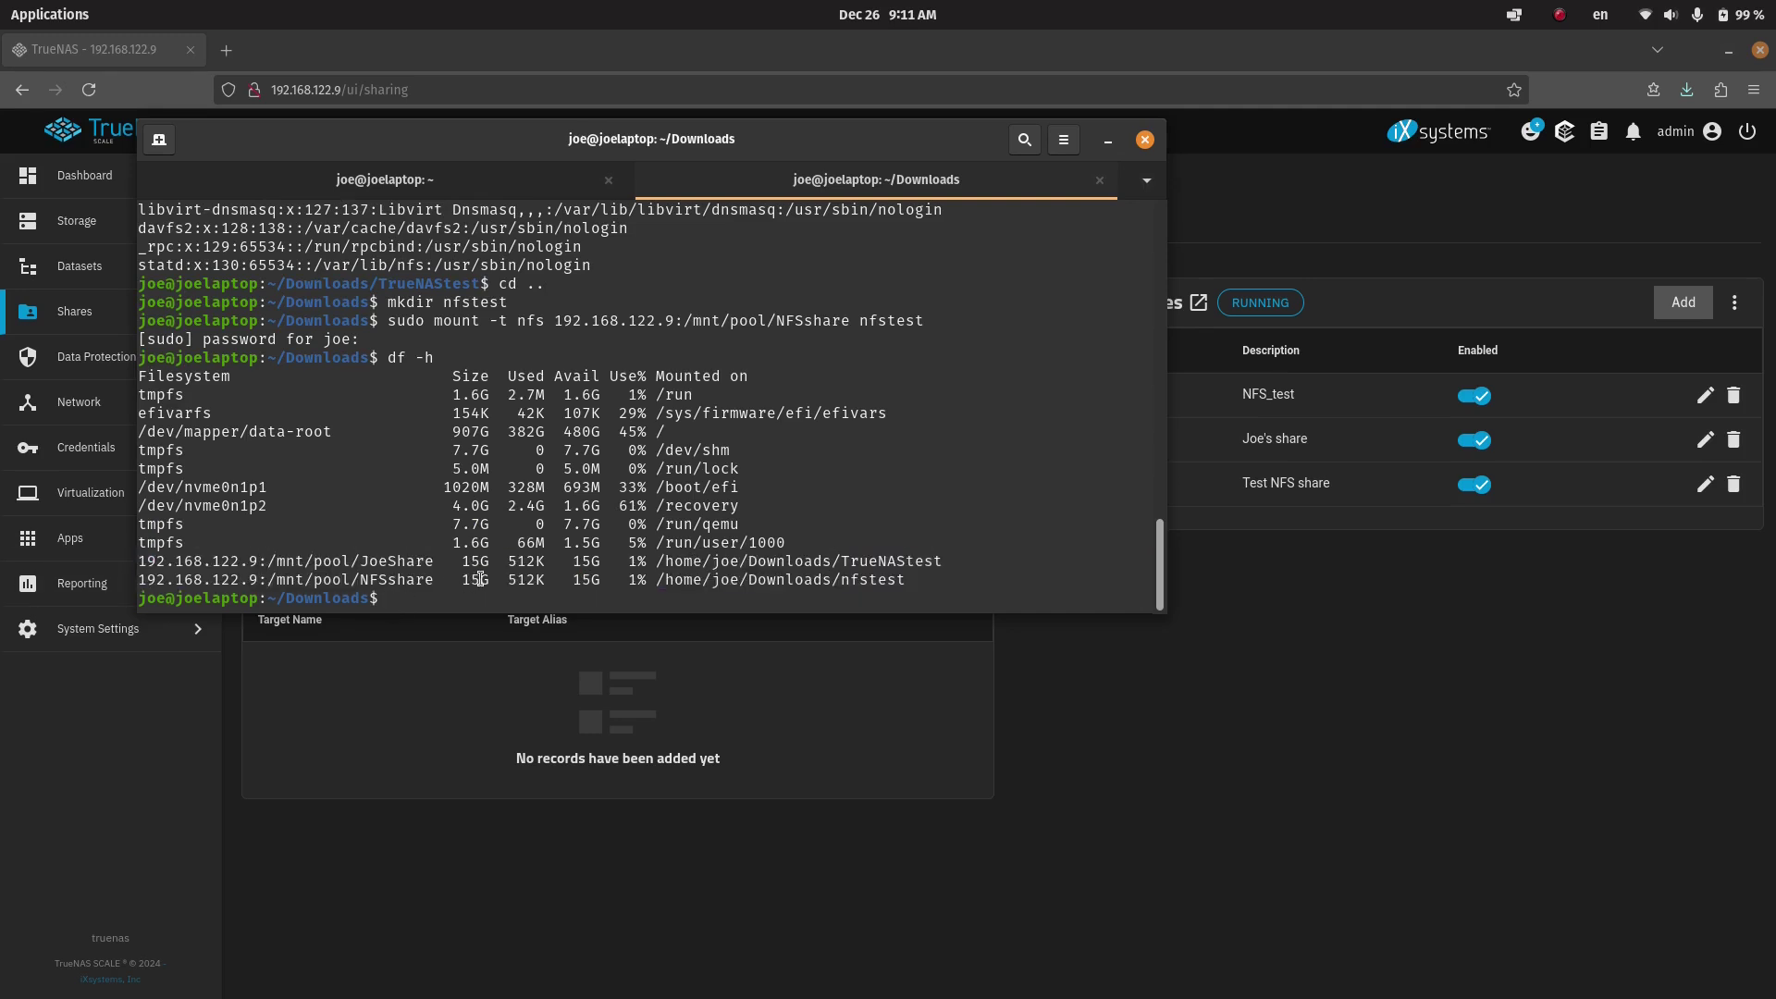
- Inside nfstest, create newtest.txt with touch and list the folder to confirm it exists
text(cd nfs)
key(Tab)
key(Return)
text(touch )
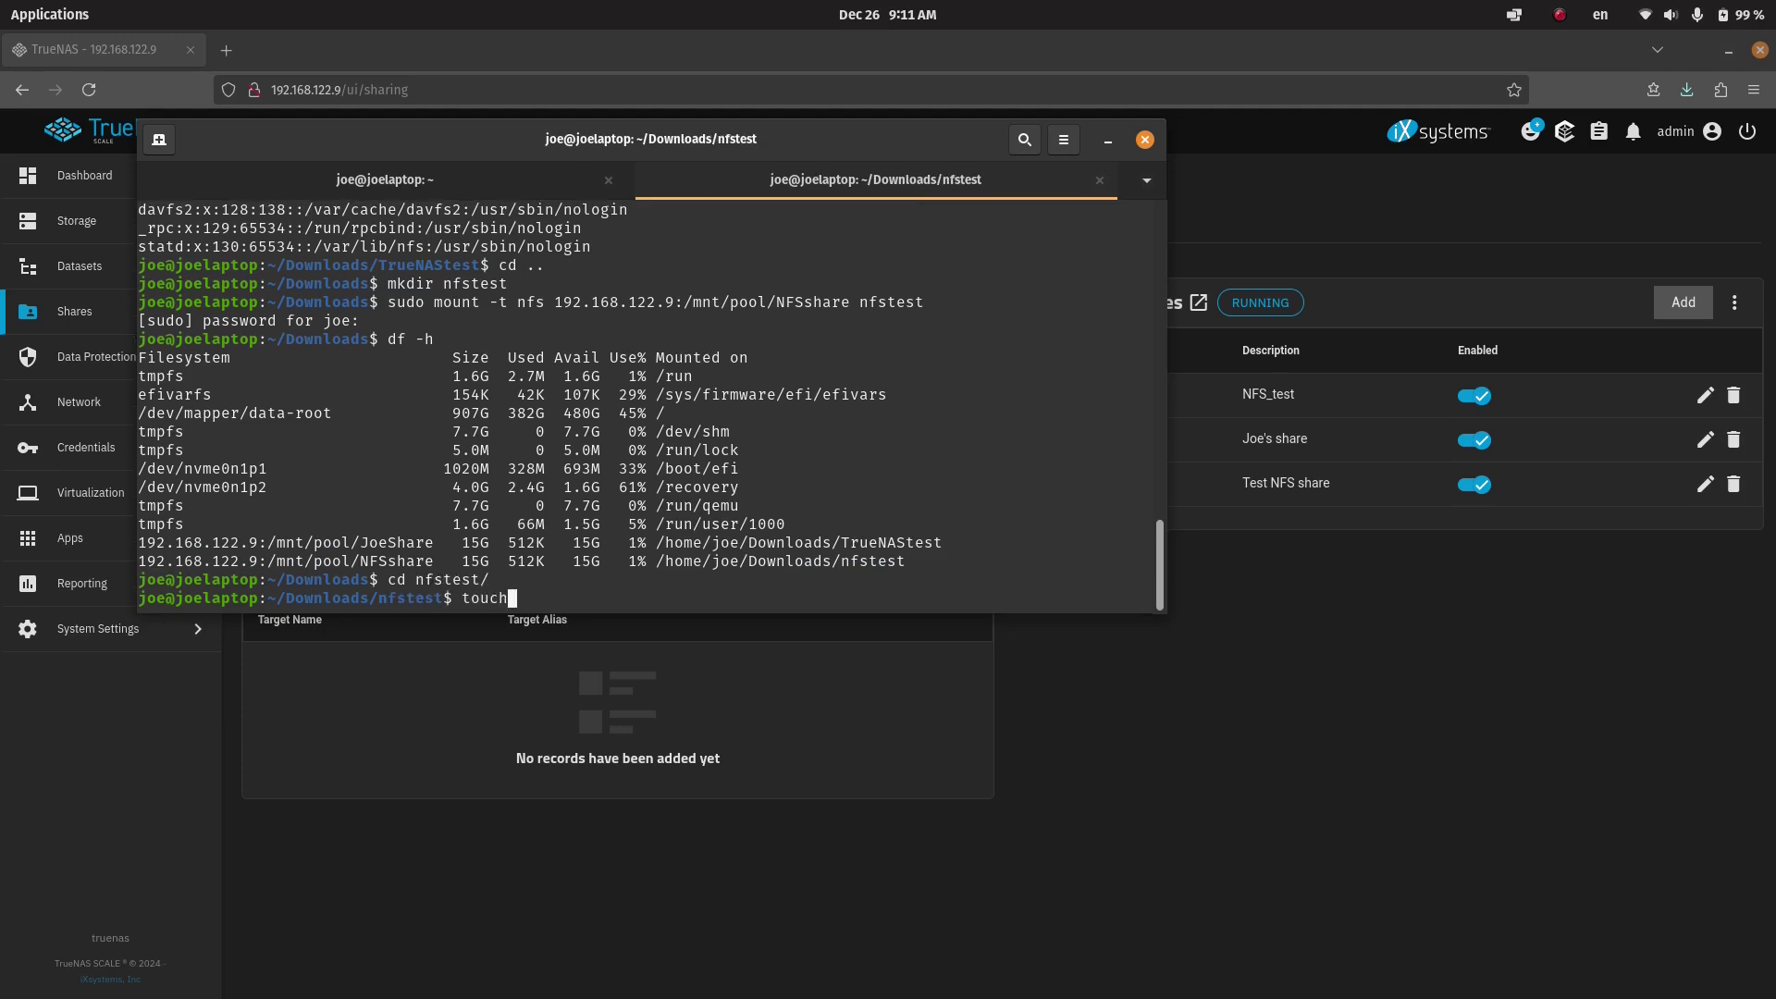
text(newtest.txt)
key(Return)
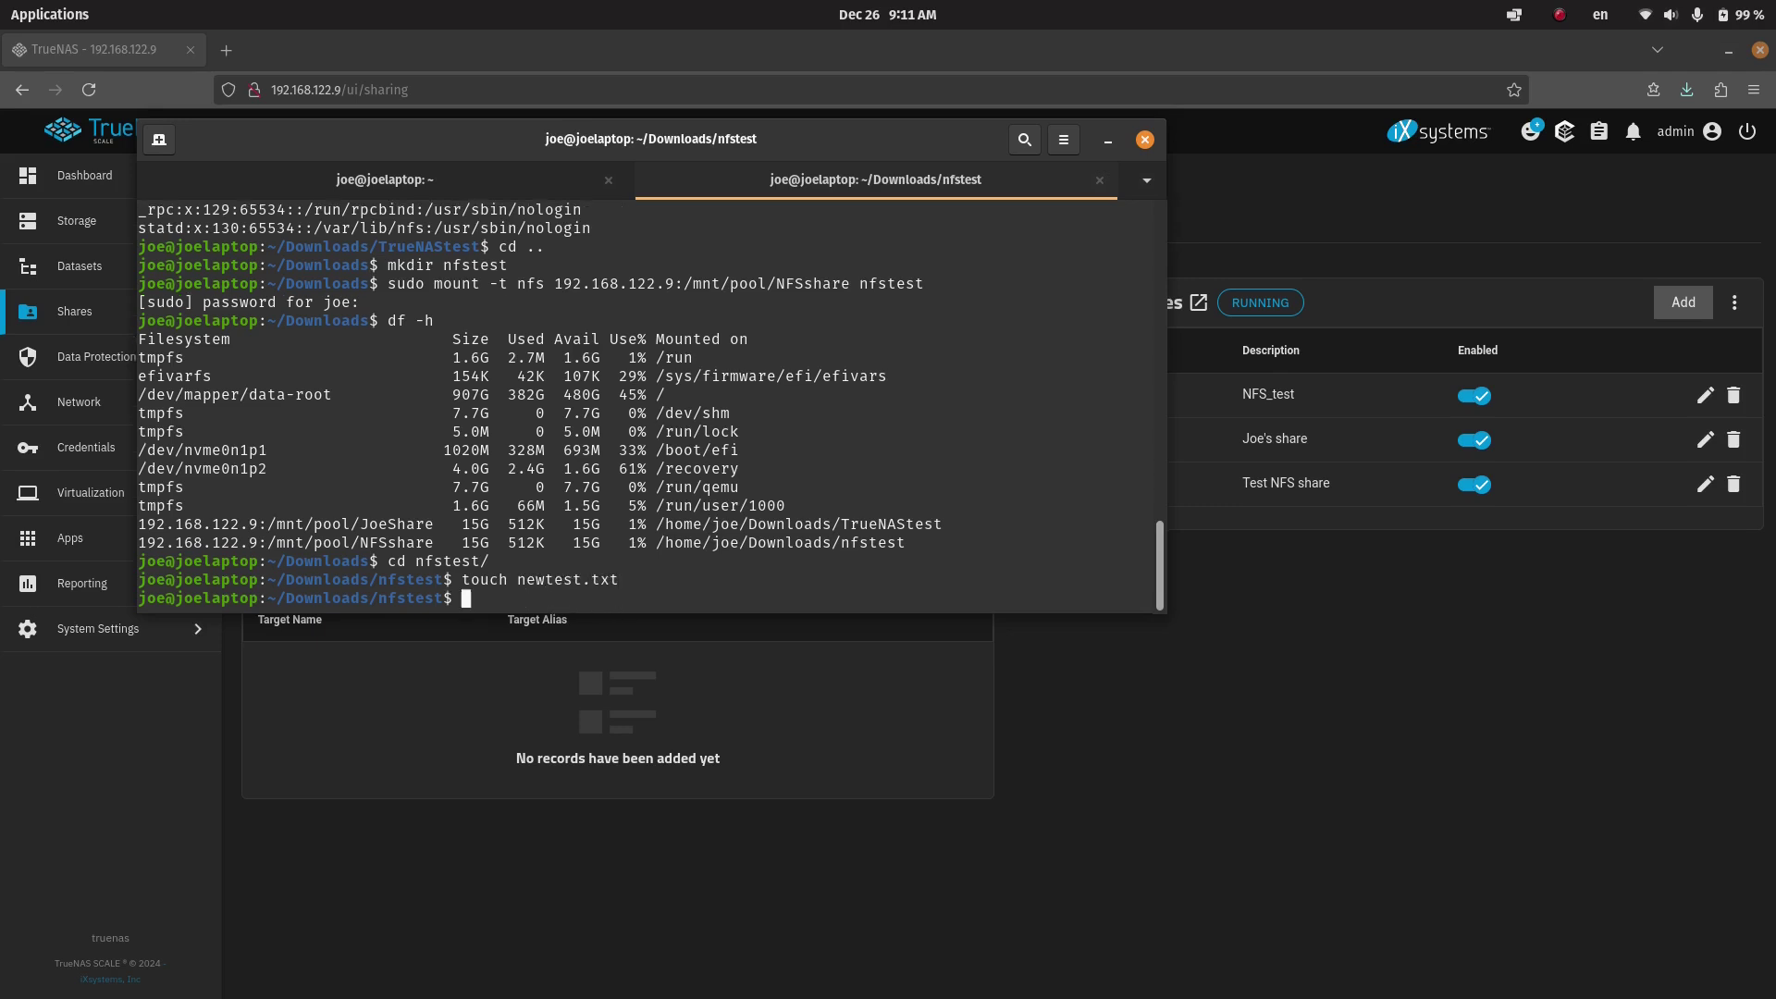
text(ls)
key(Return)
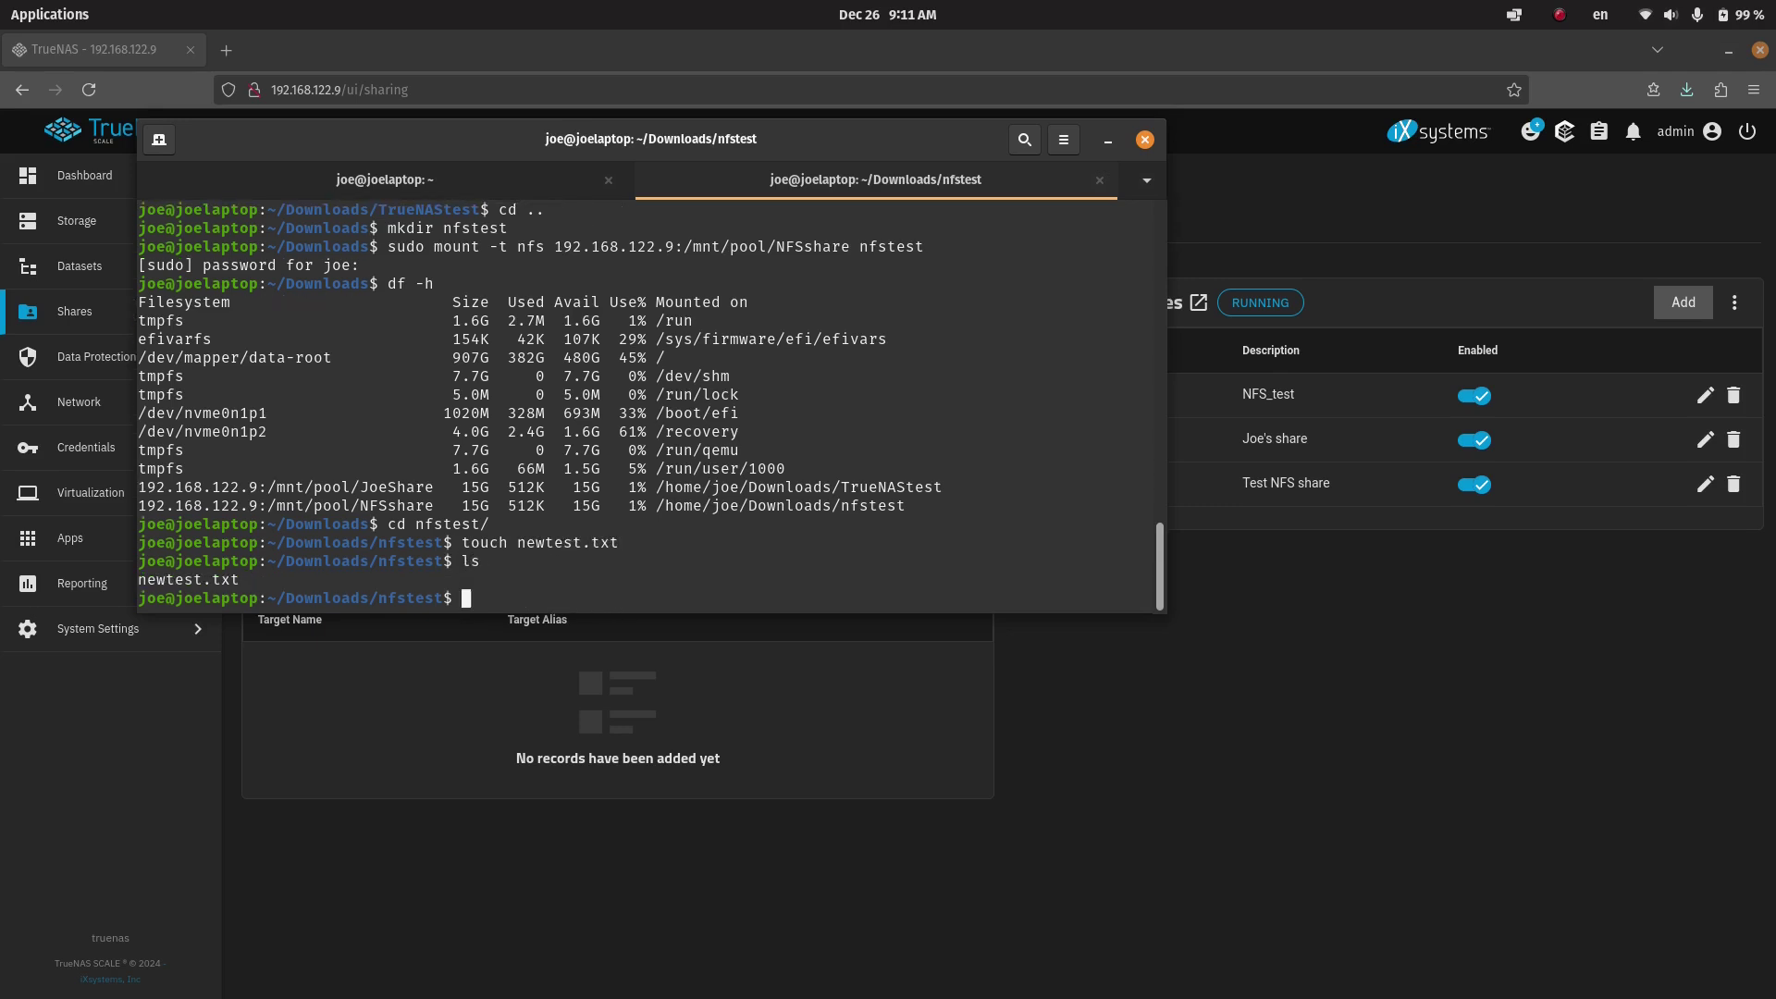
triple_click(245, 578)
click(262, 573)
- Bring the TrueNAS web interface back to the front
click(1193, 736)
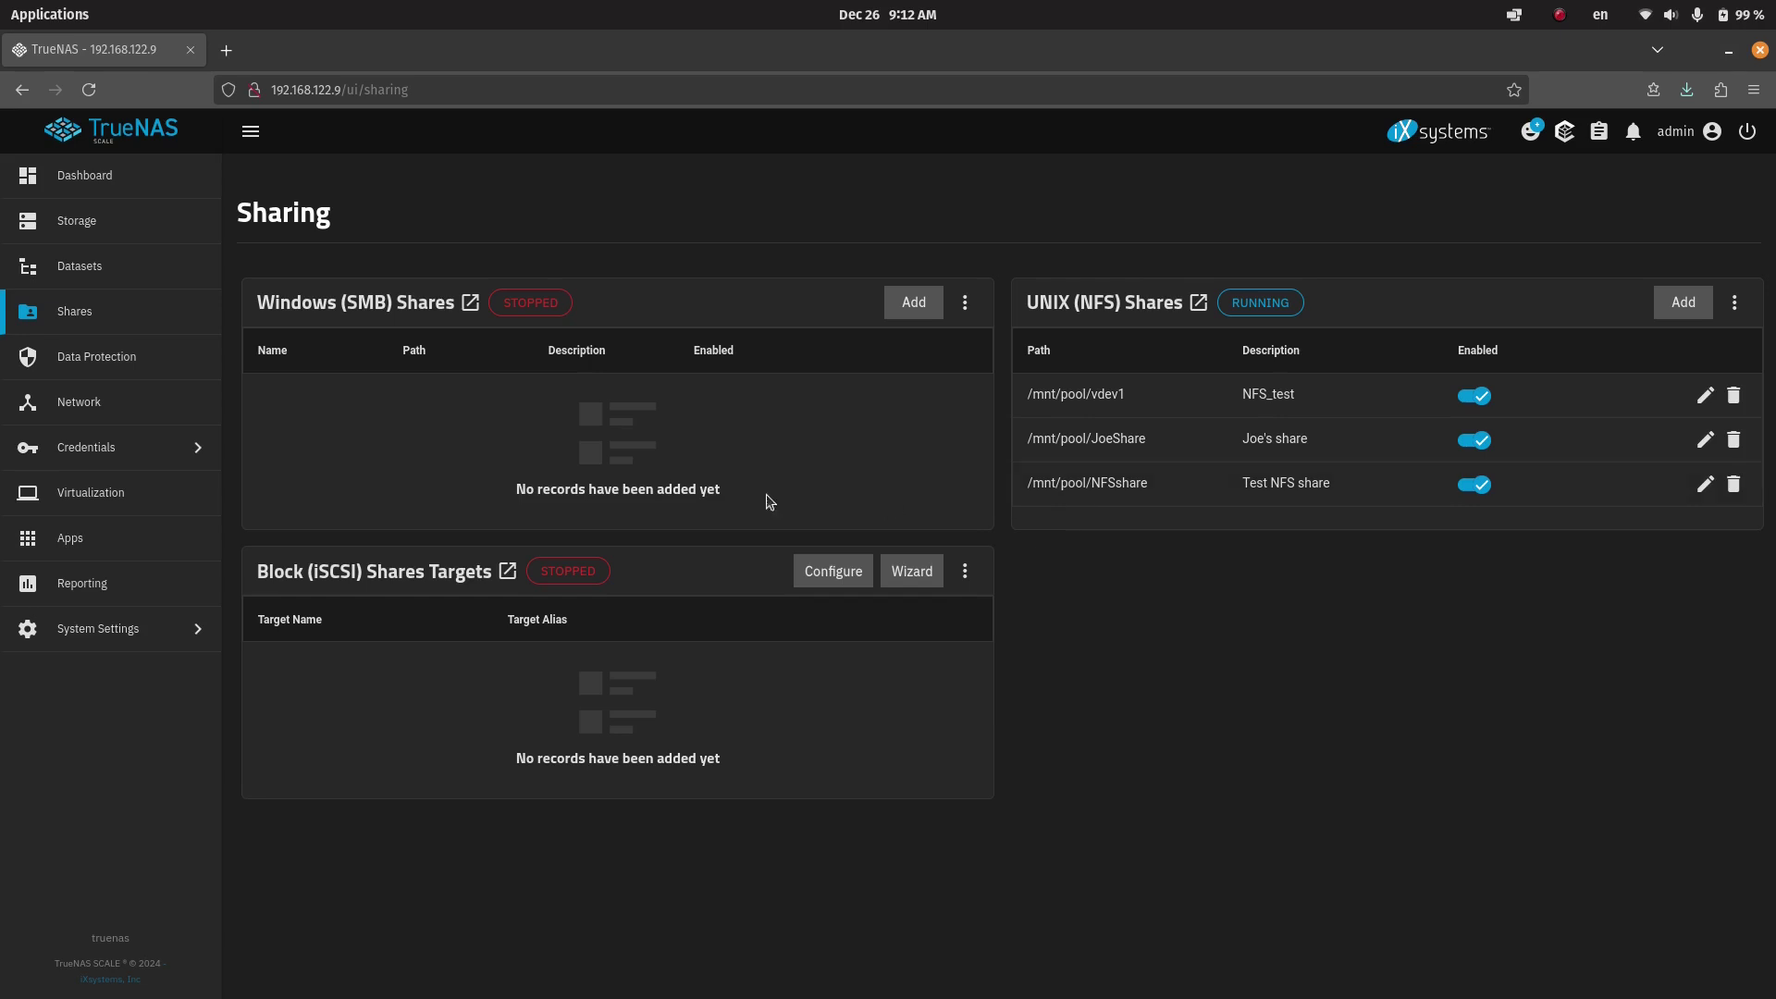
- Open the NFSshare dataset's permissions editor and grant write access to group and other
click(93, 266)
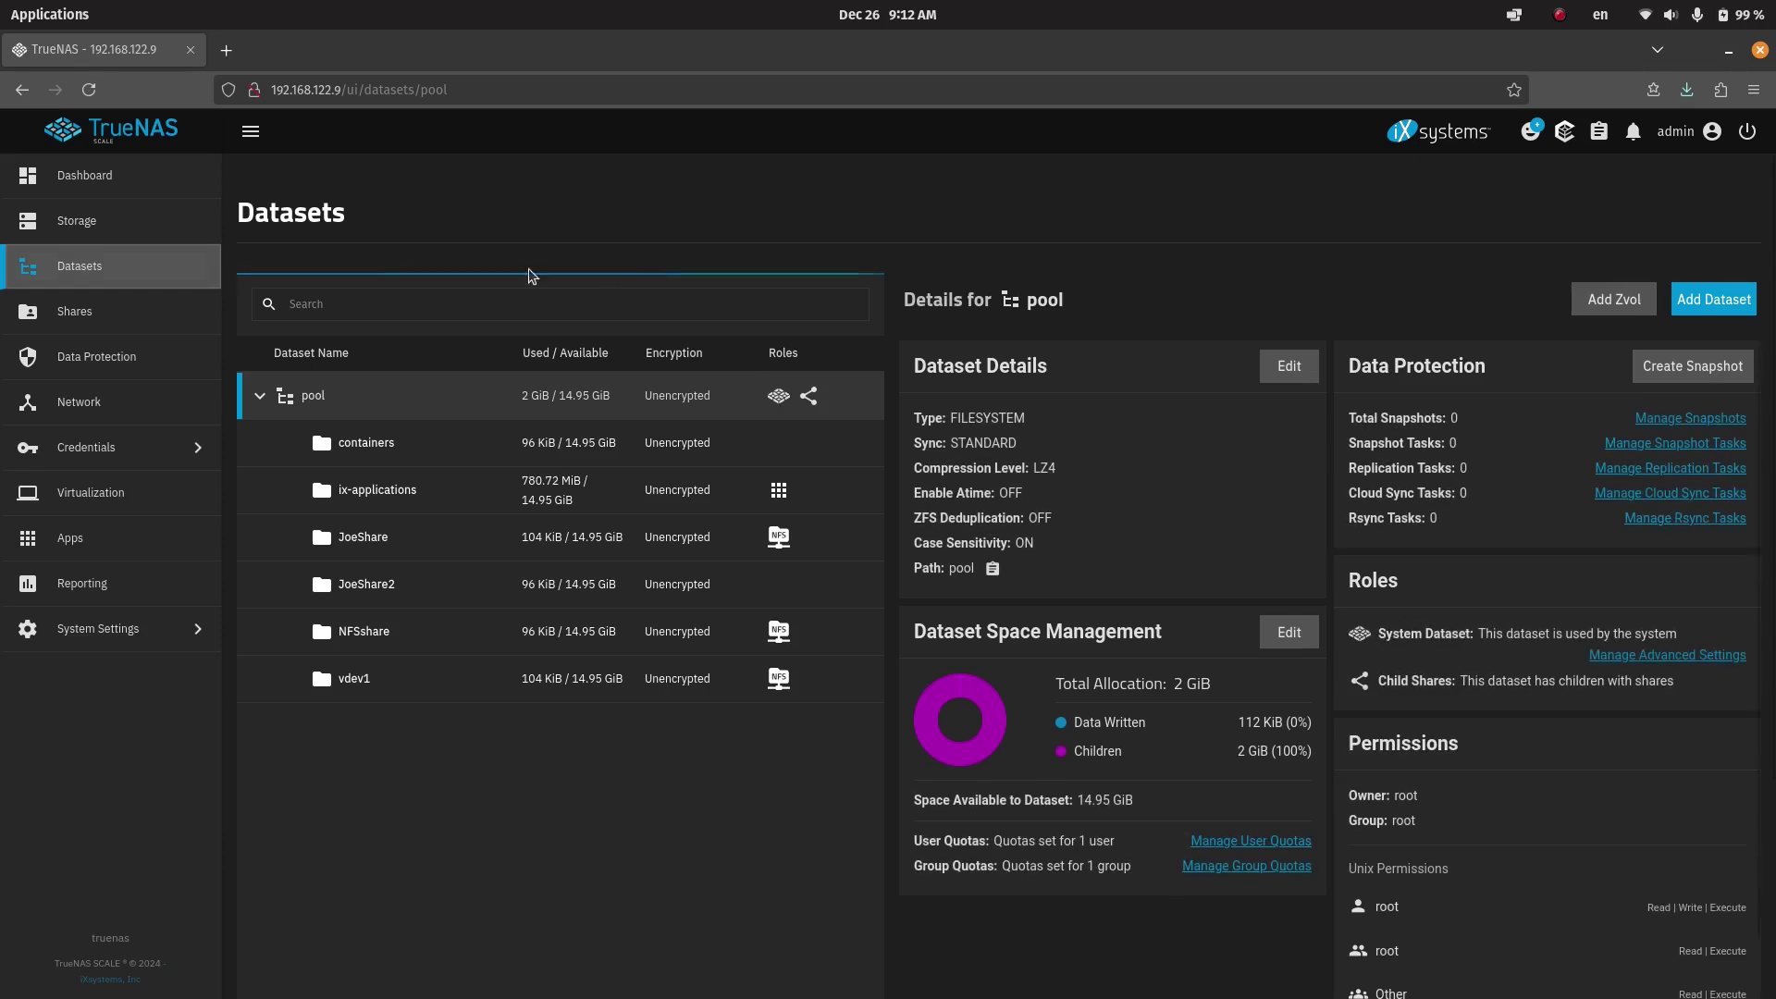
click(363, 630)
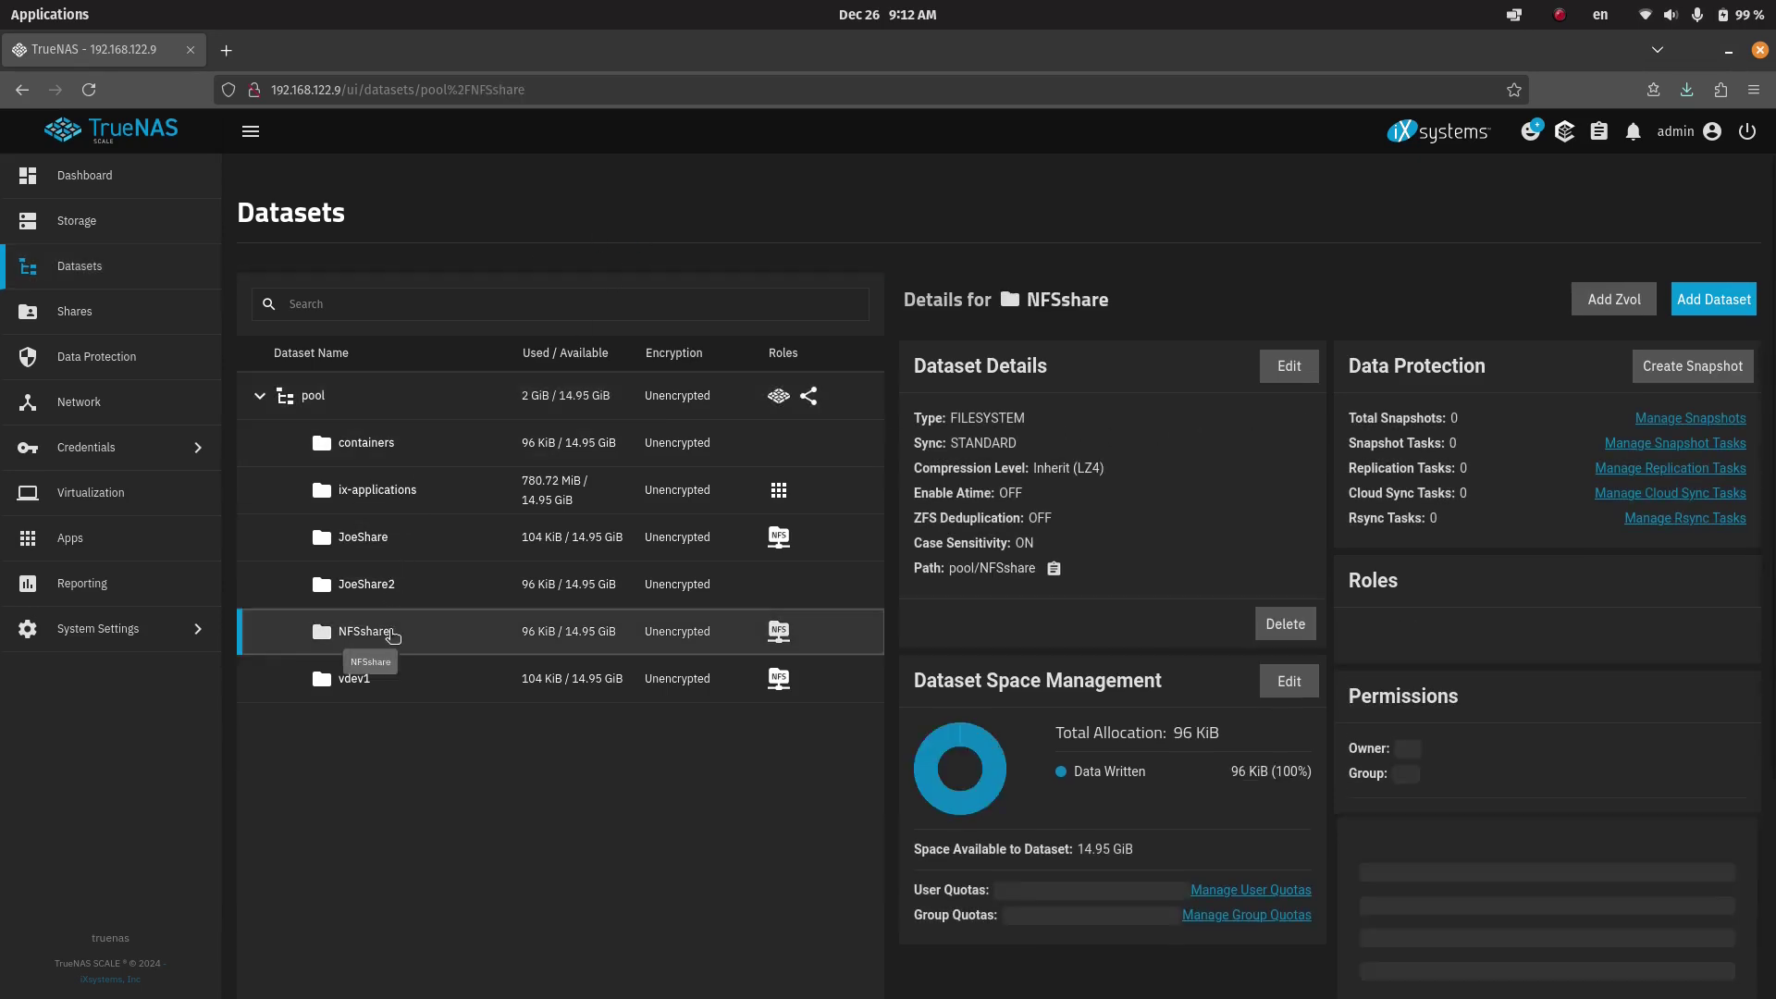
click(1719, 698)
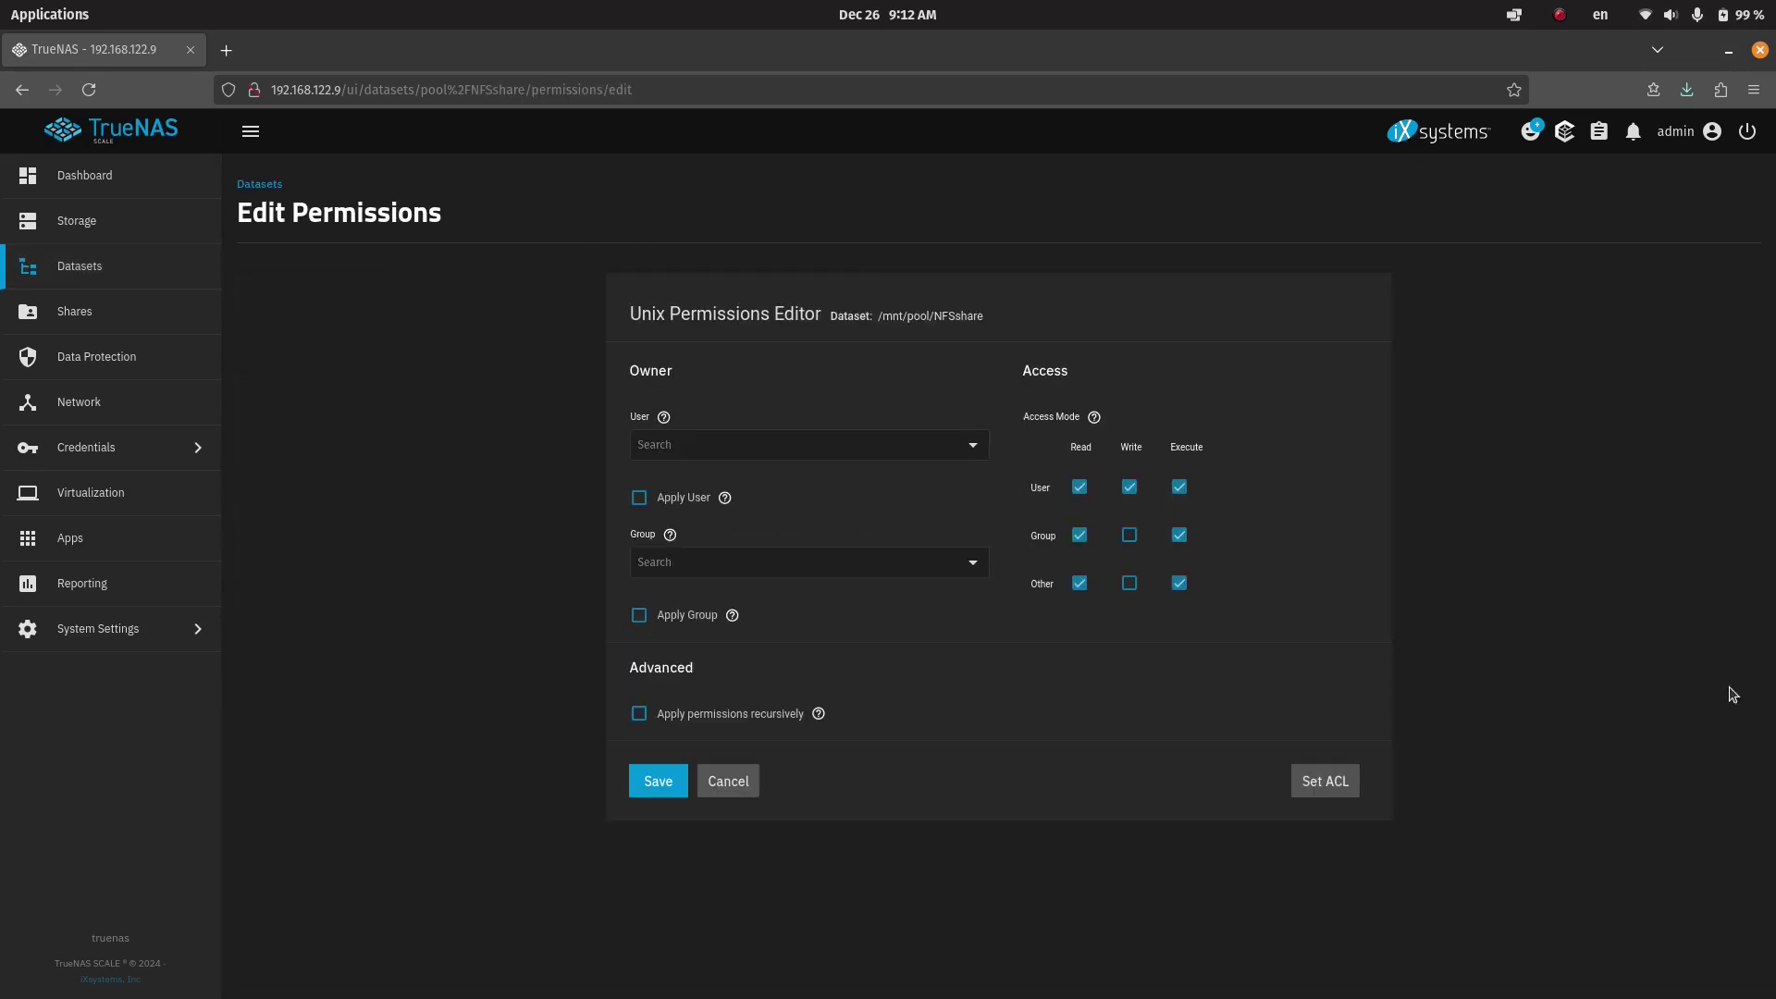
click(1129, 537)
click(1130, 584)
drag(1030, 587, 1060, 592)
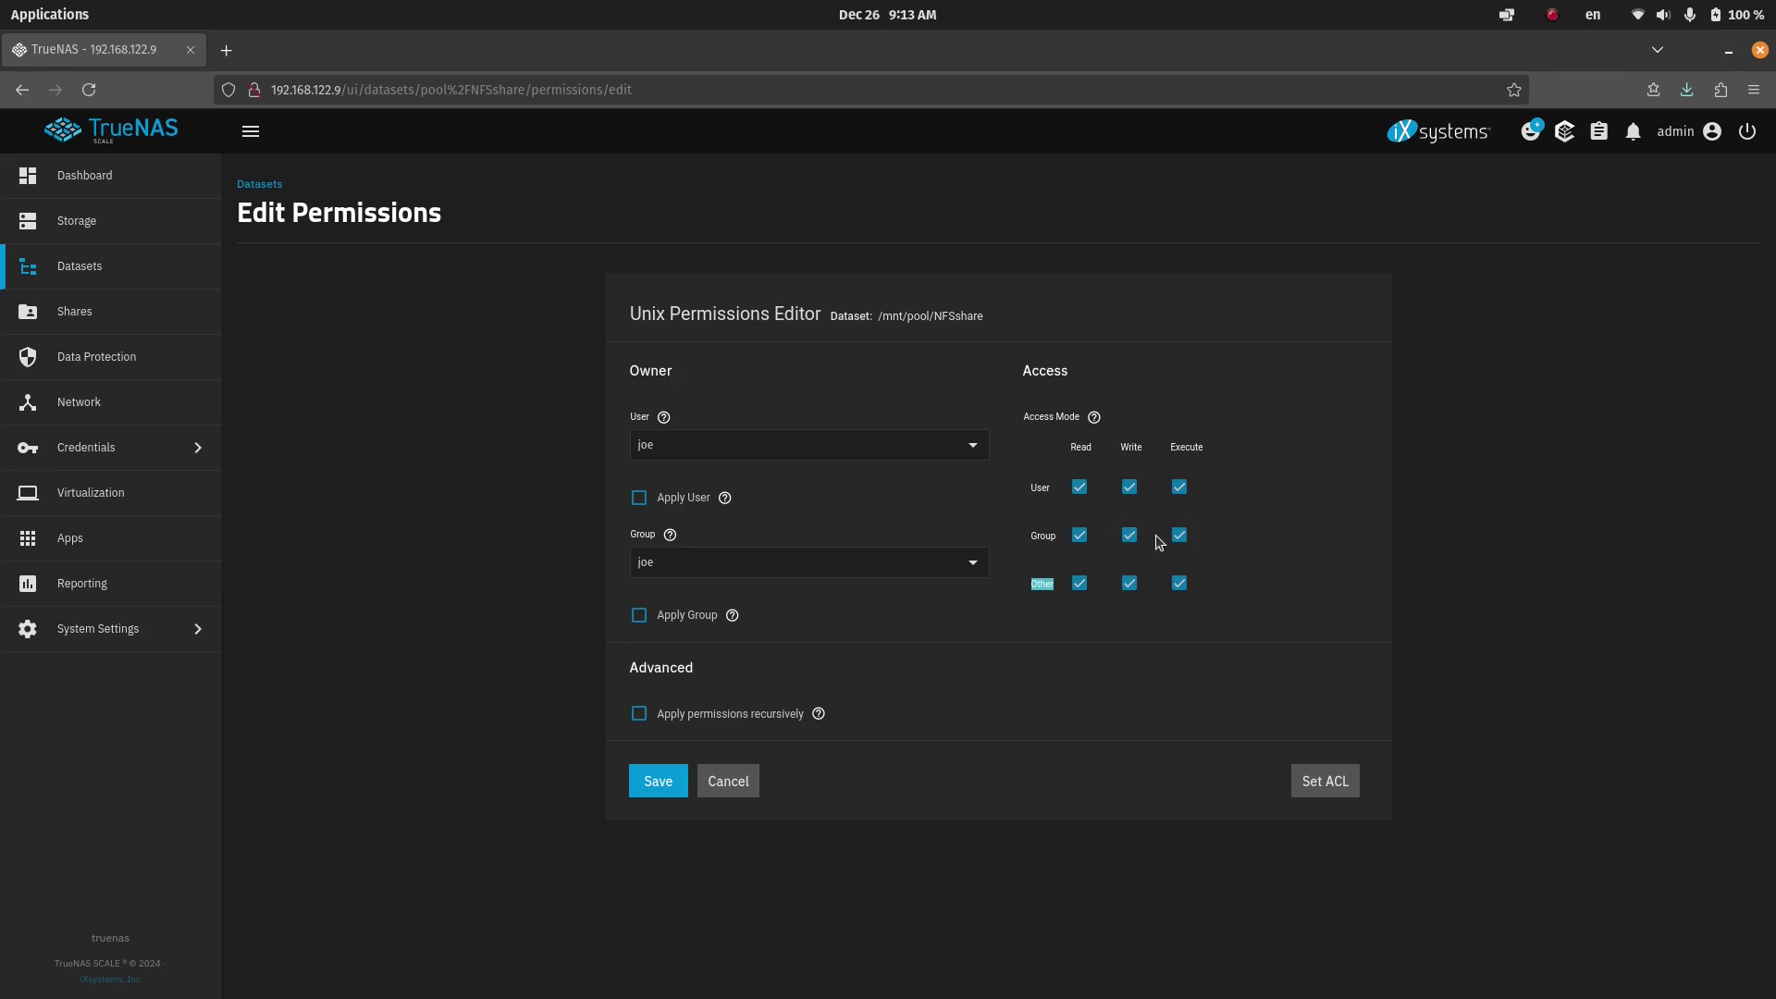
- Save the NFSshare permissions, then open the /mnt/pool/NFSshare share's Edit NFS Share form
click(656, 783)
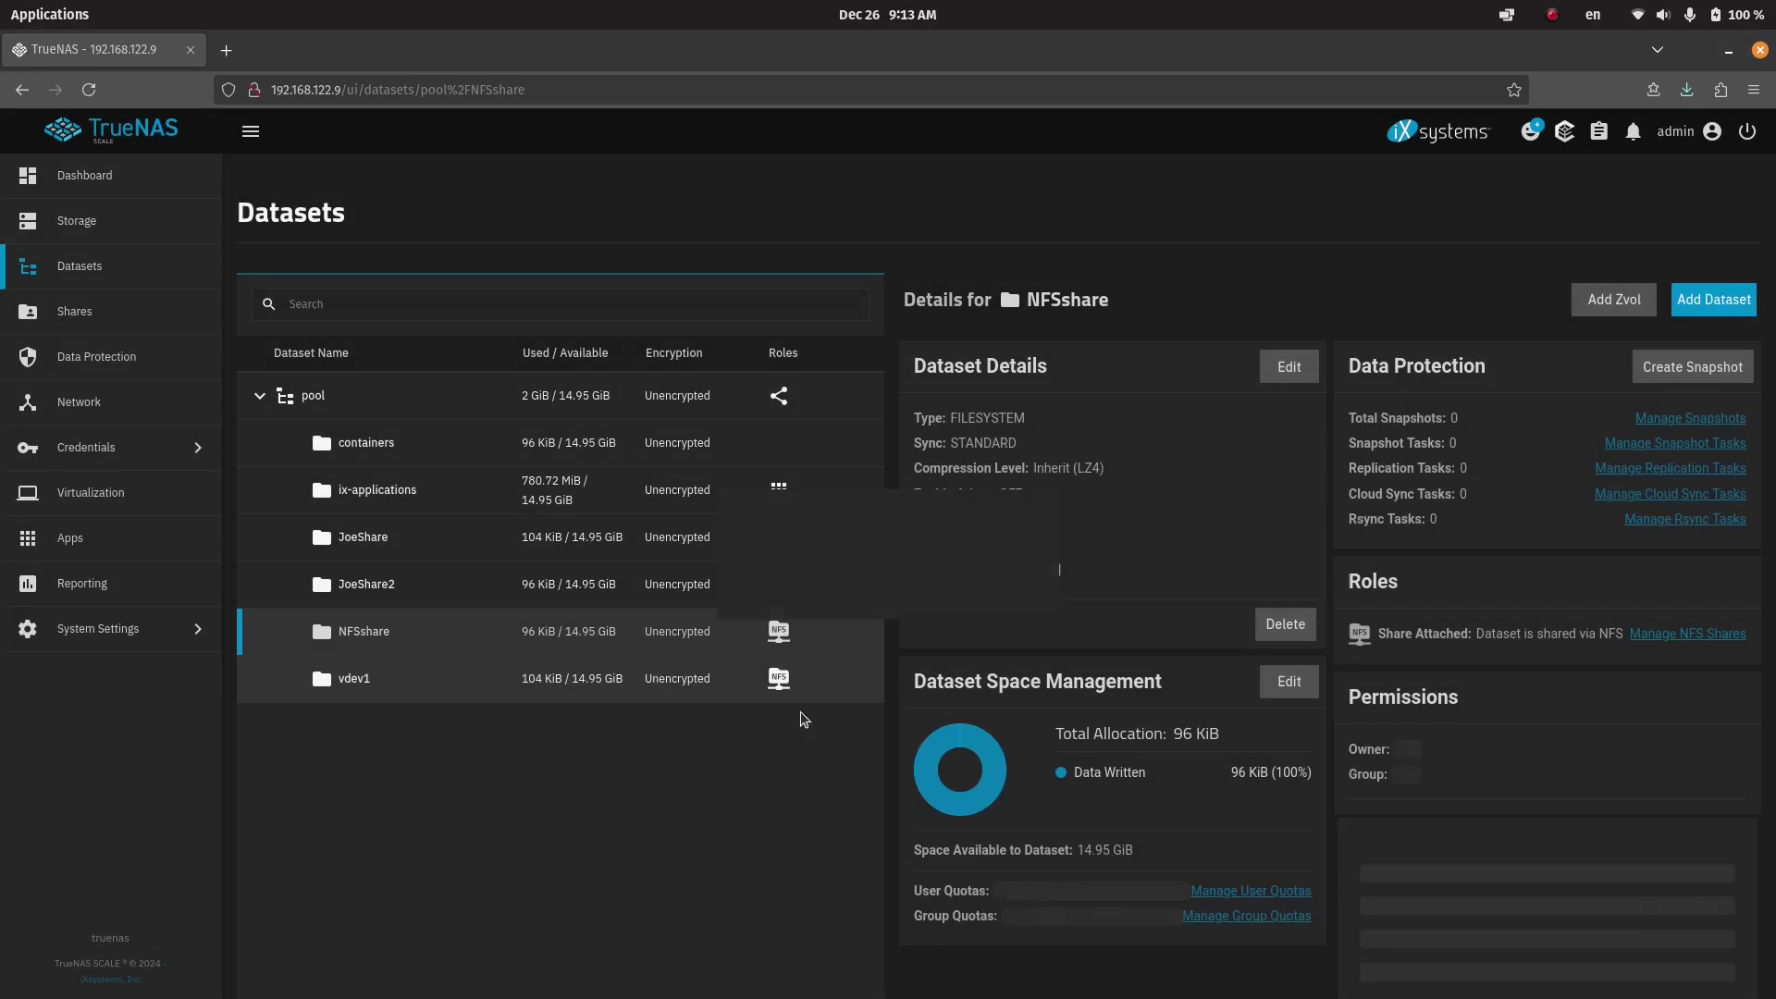
click(93, 313)
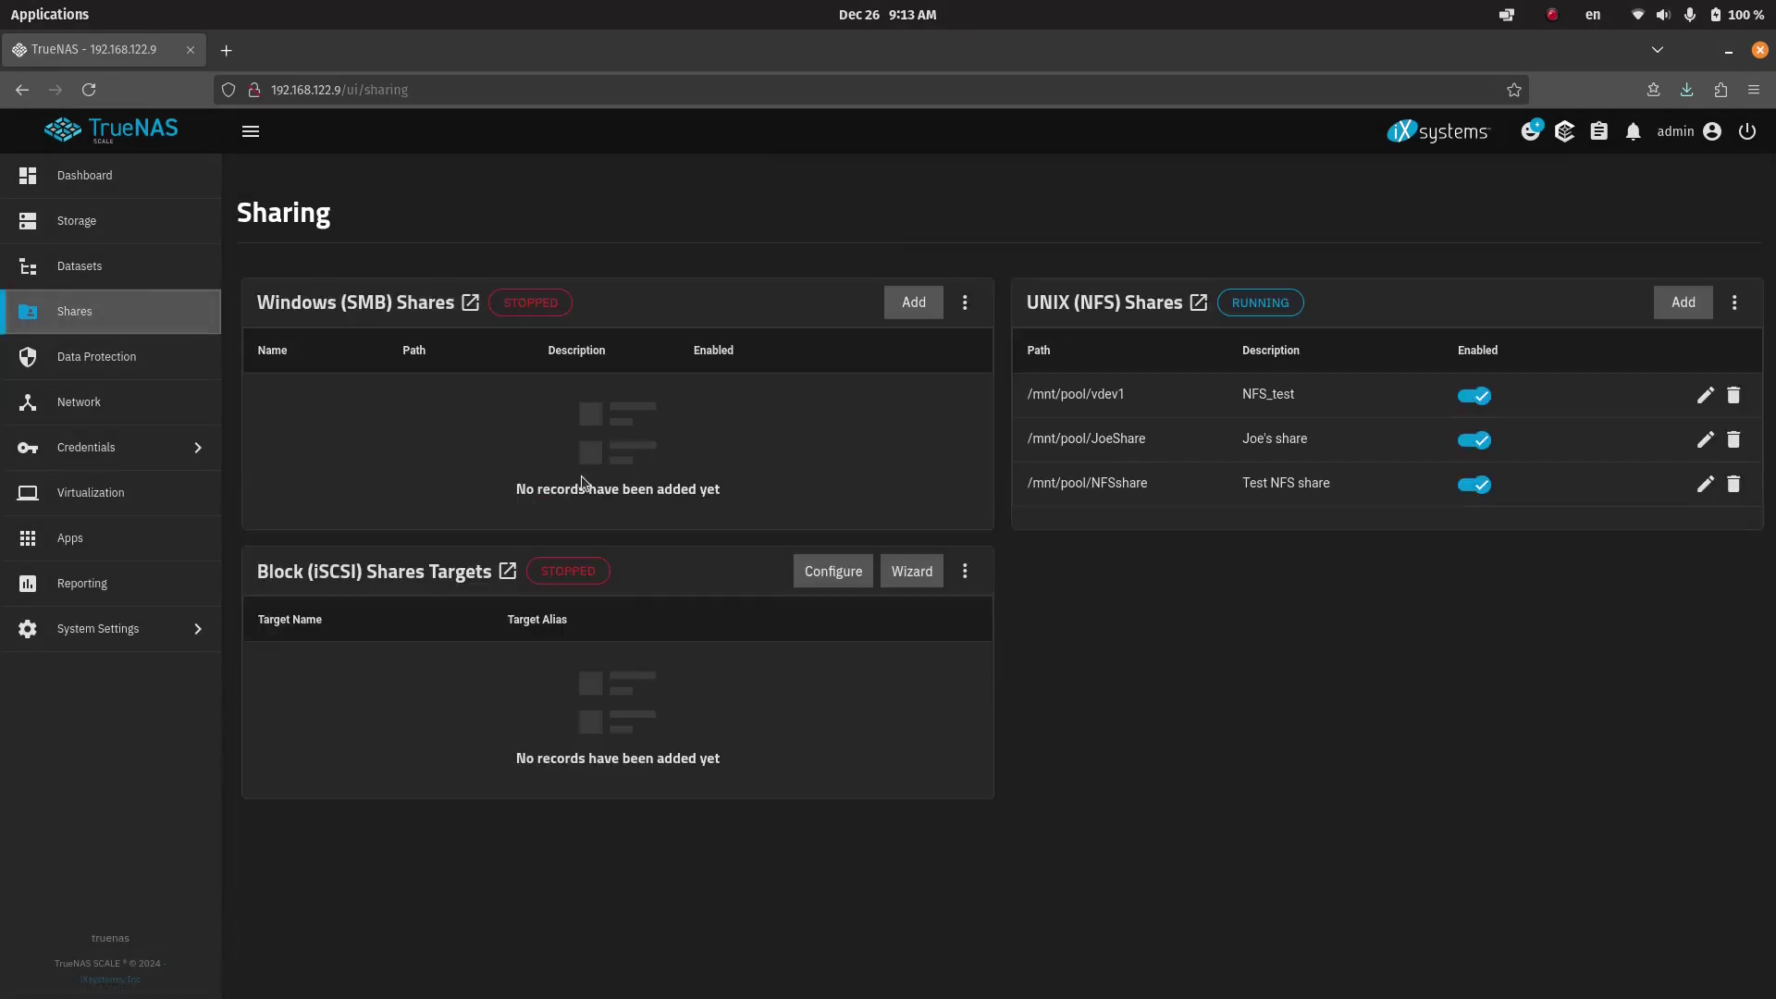
click(1705, 485)
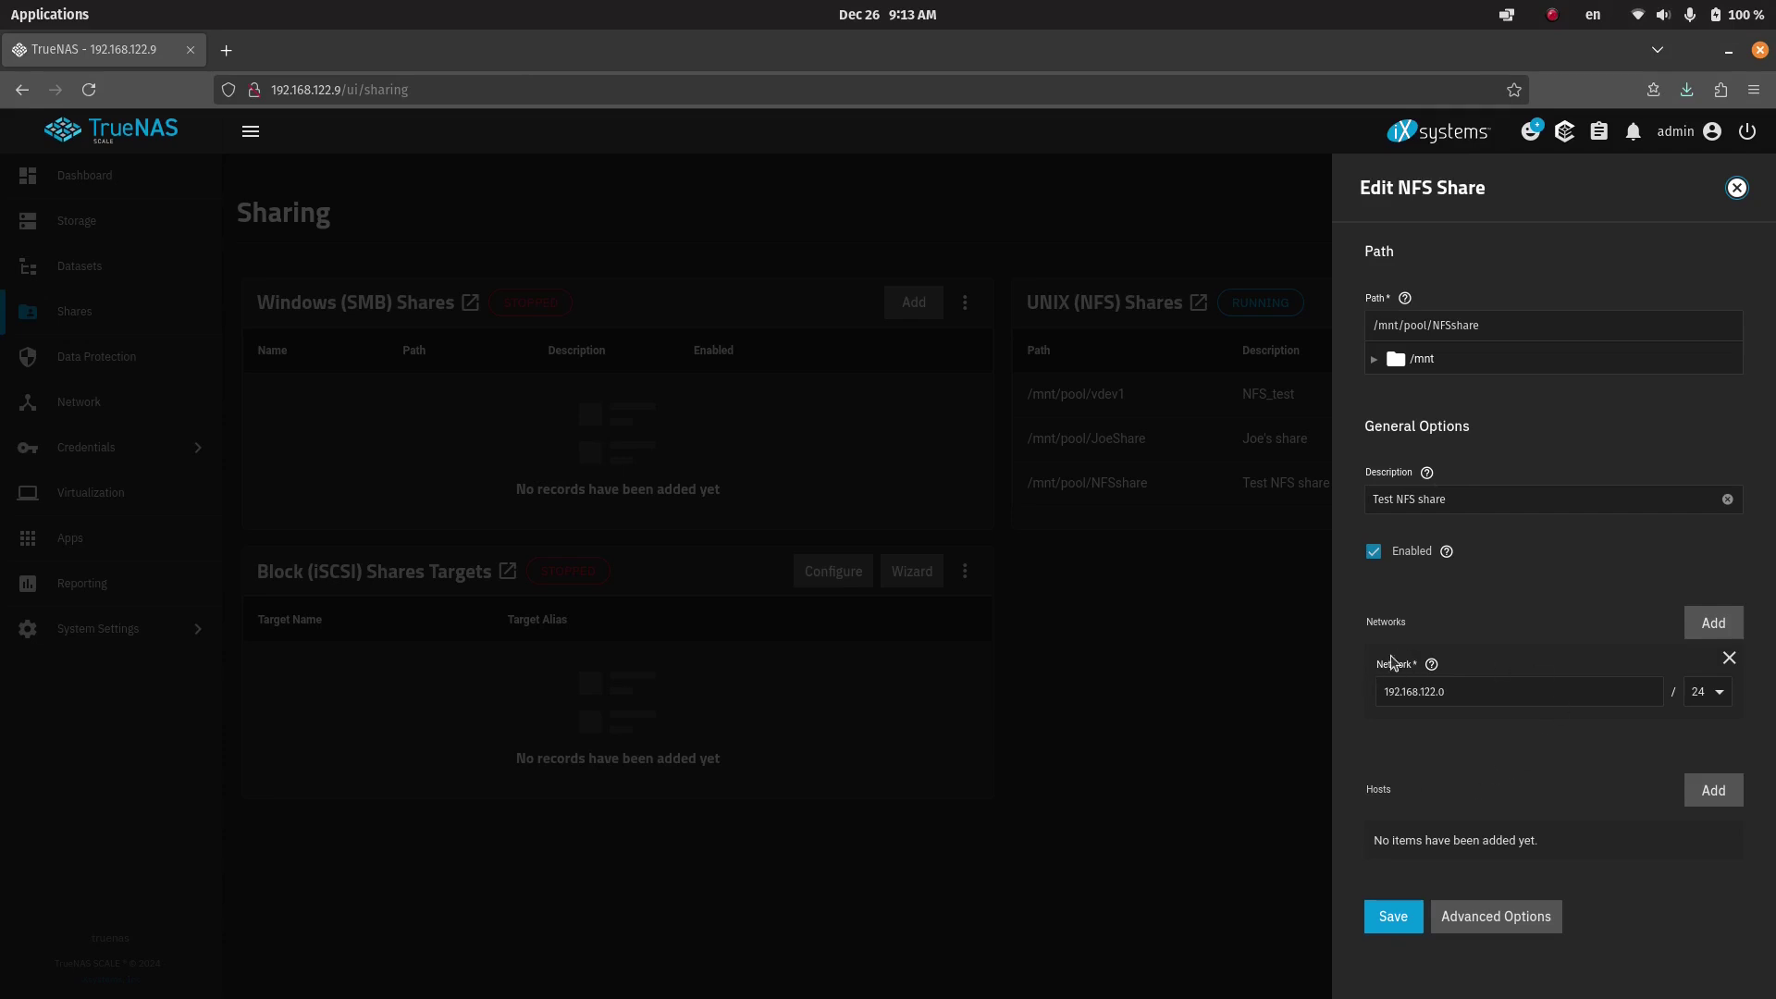